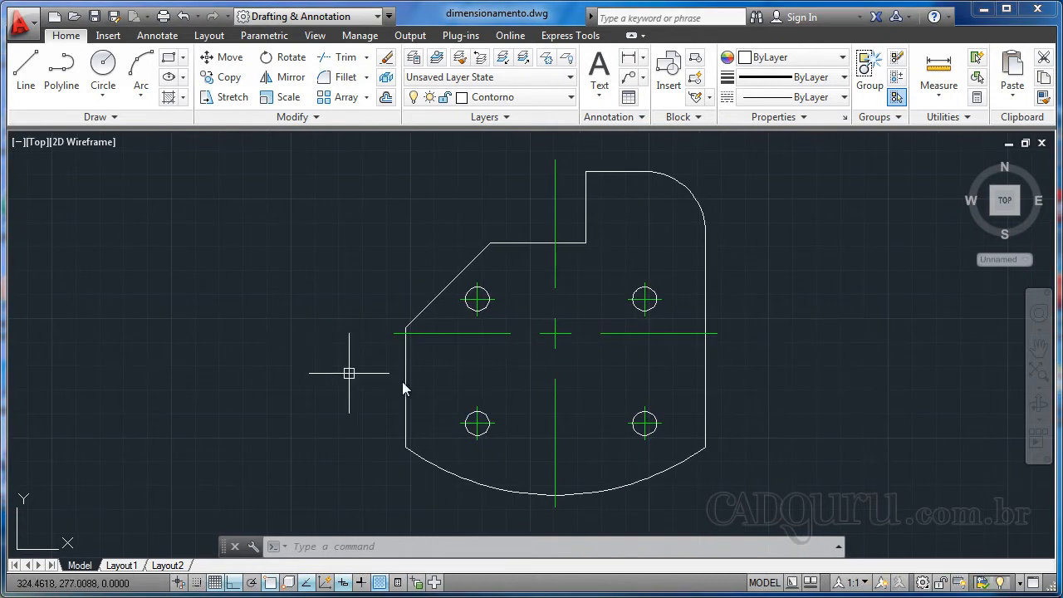
mouse_move(515, 374)
middle_mouse_down()
mouse_move(548, 361)
mouse_move(540, 372)
middle_mouse_up()
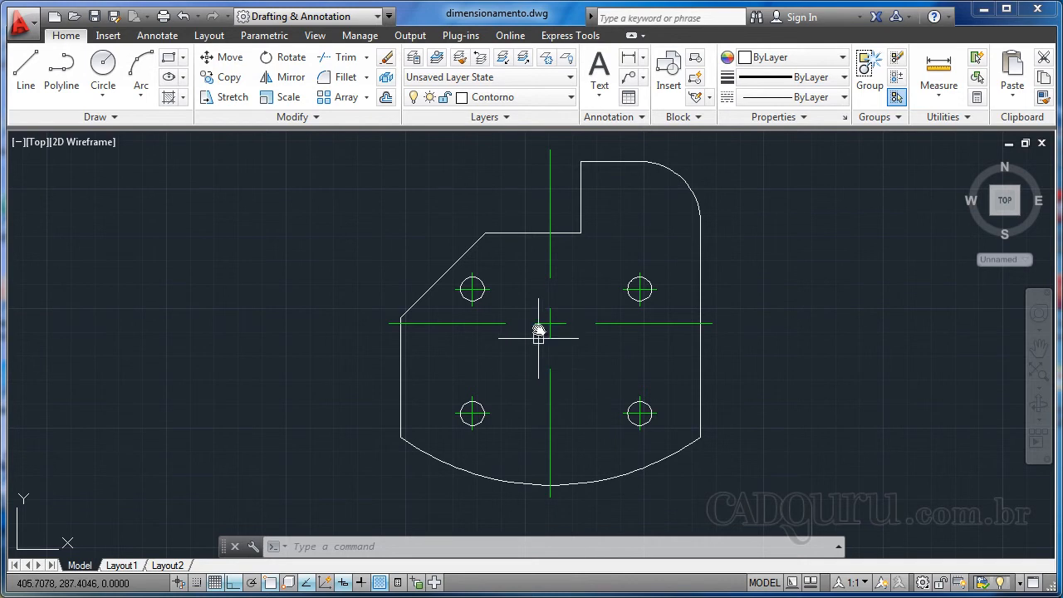
scroll(582, 337, "down", 2)
scroll(584, 346, "up", 2)
middle_click_drag(596, 333, 565, 353)
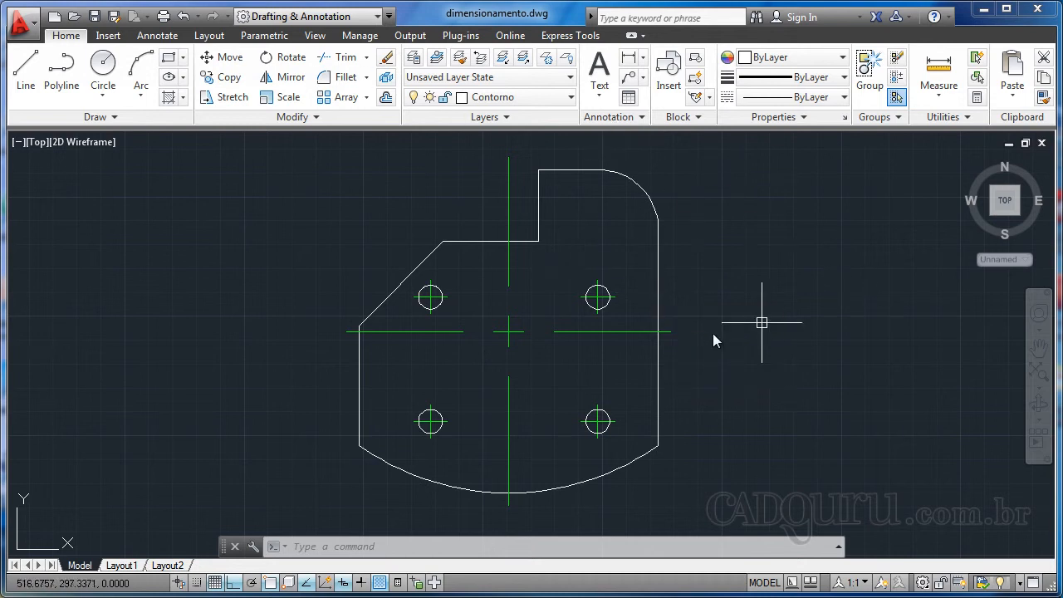
middle_click_drag(812, 321, 803, 324)
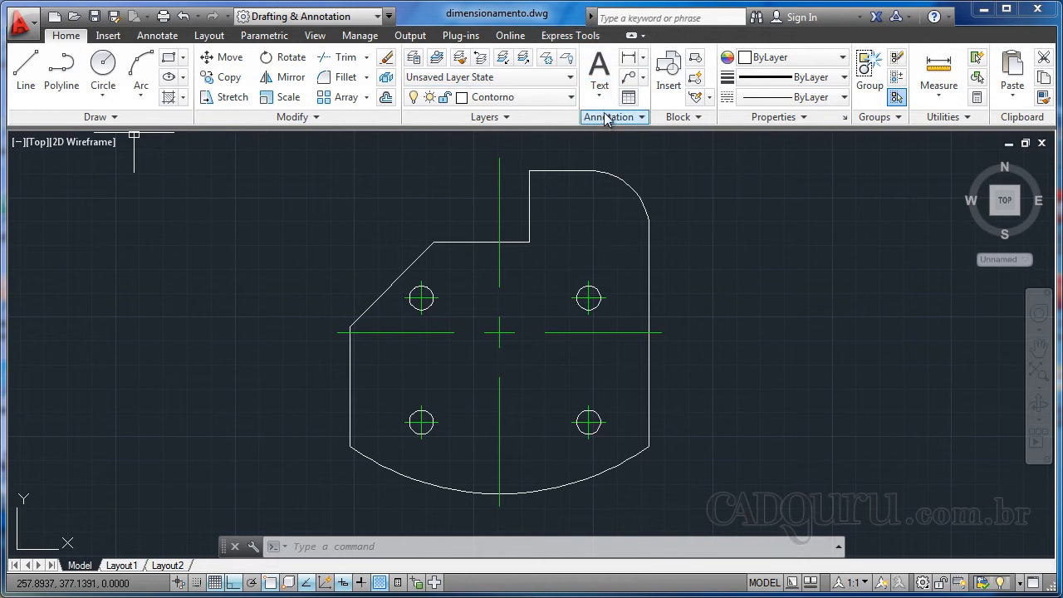
- Examine the dimension types available among the annotation tools
left_click(645, 57)
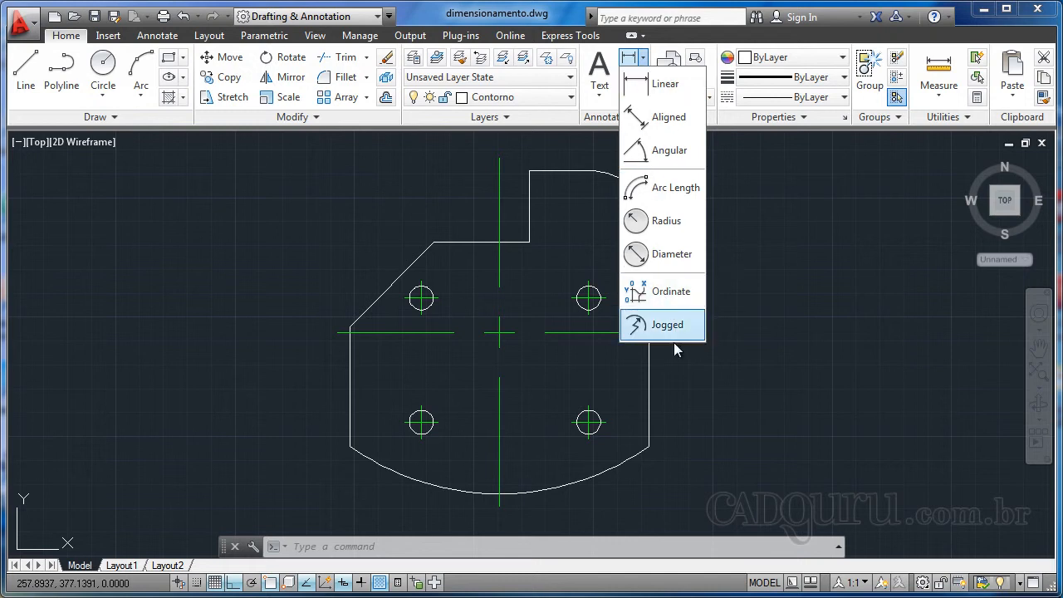
left_click(865, 216)
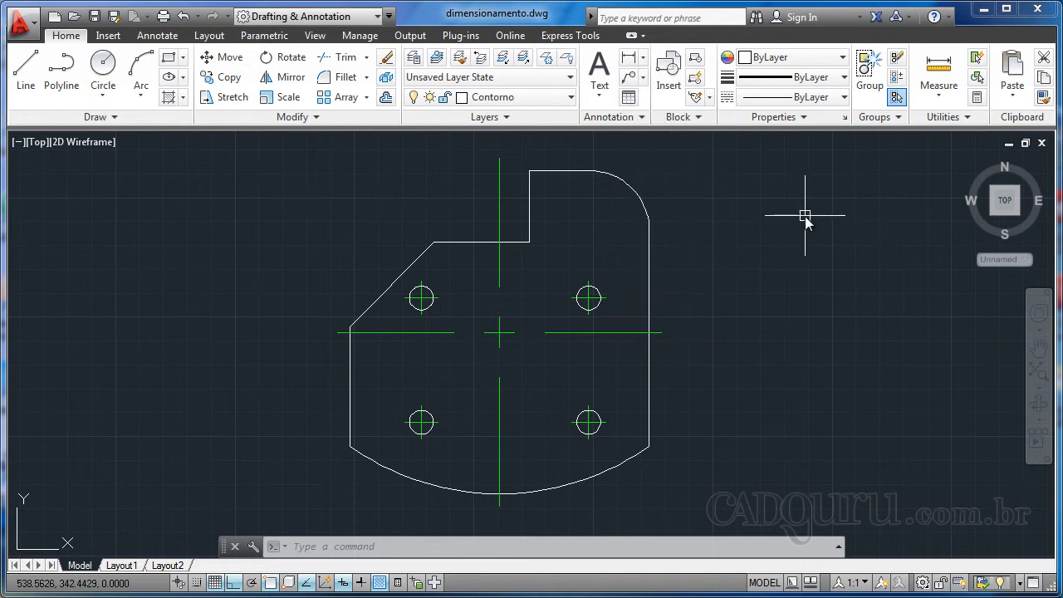
left_click(158, 36)
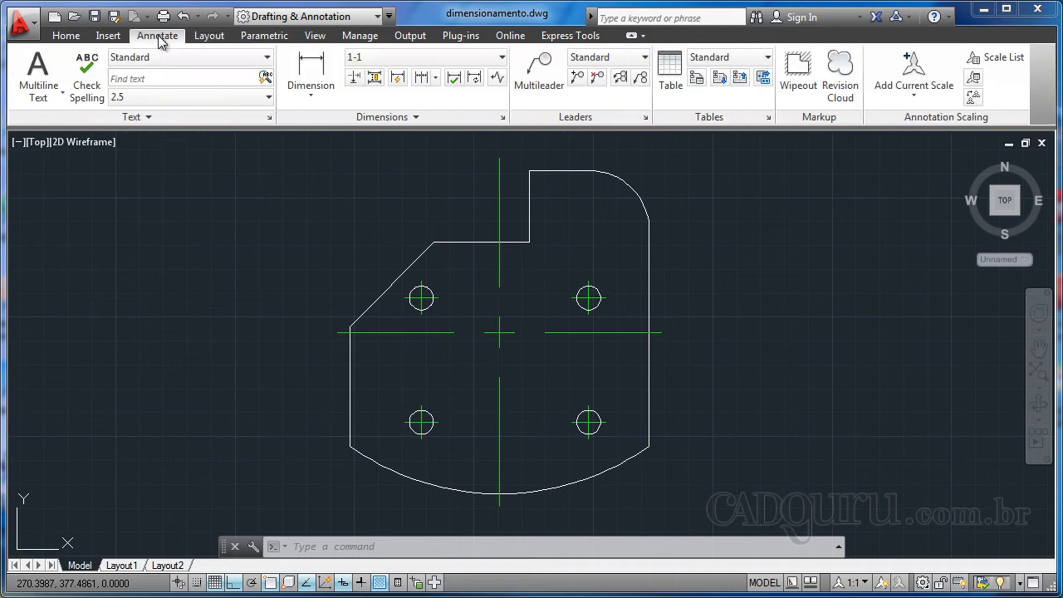
left_click(319, 98)
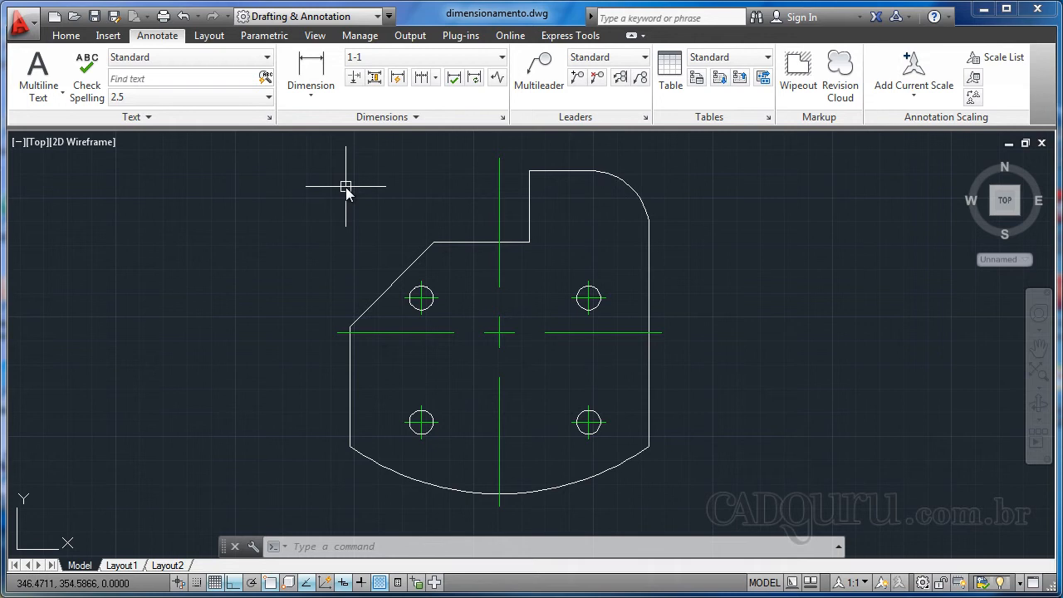
middle_click_drag(274, 248, 291, 245)
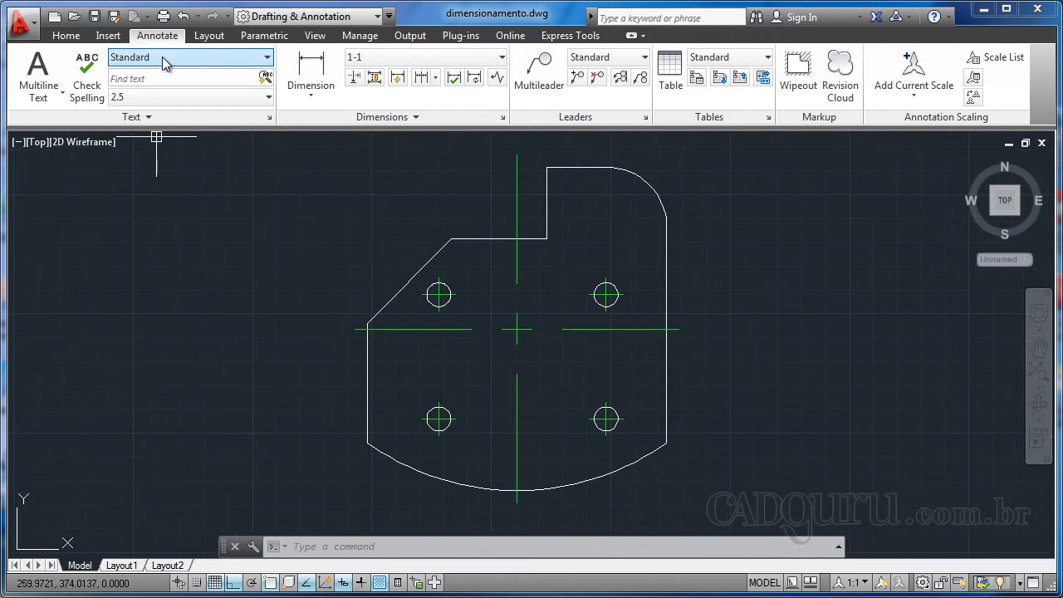
- Review the available dimension styles and keep 1-1 as the current style
left_click(440, 64)
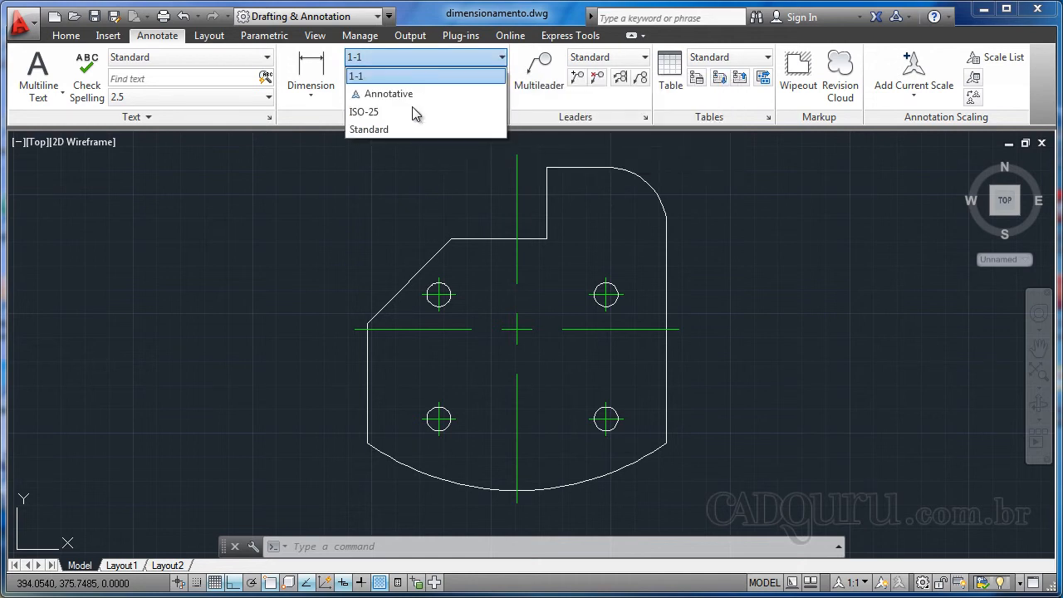
left_click(375, 80)
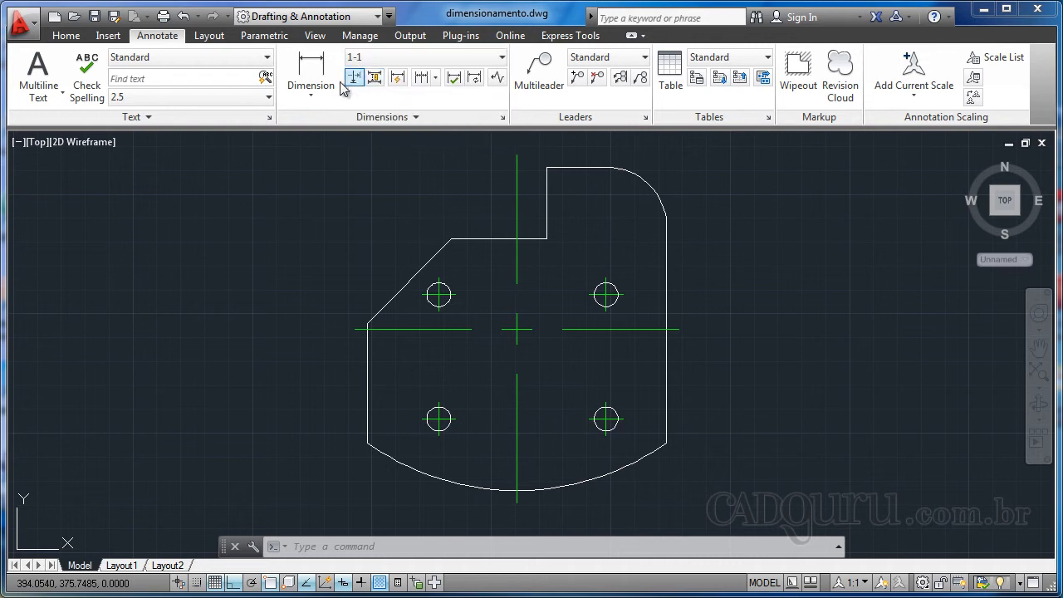
left_click(67, 36)
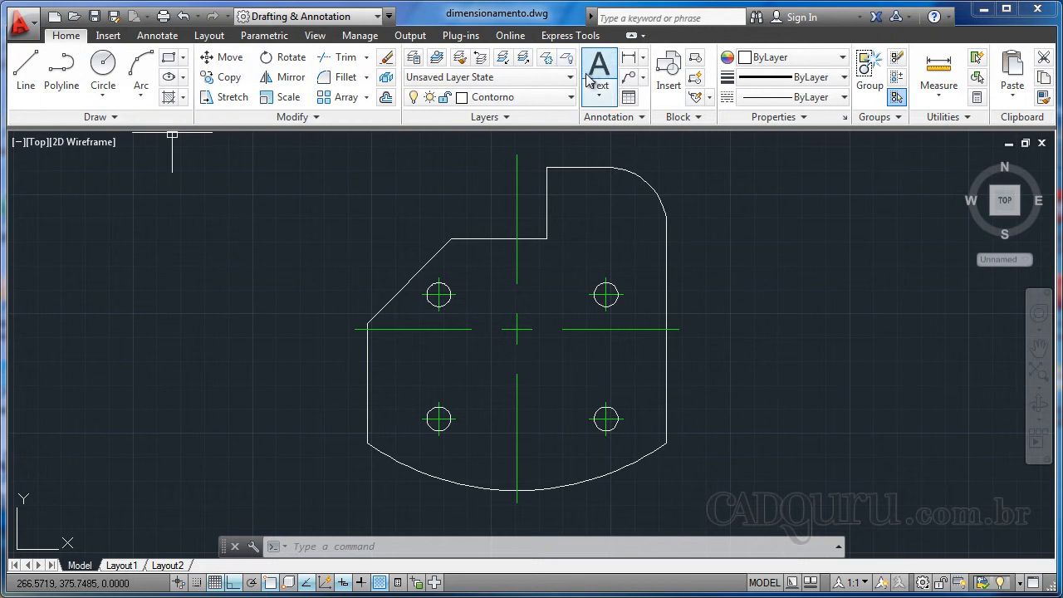
left_click(612, 118)
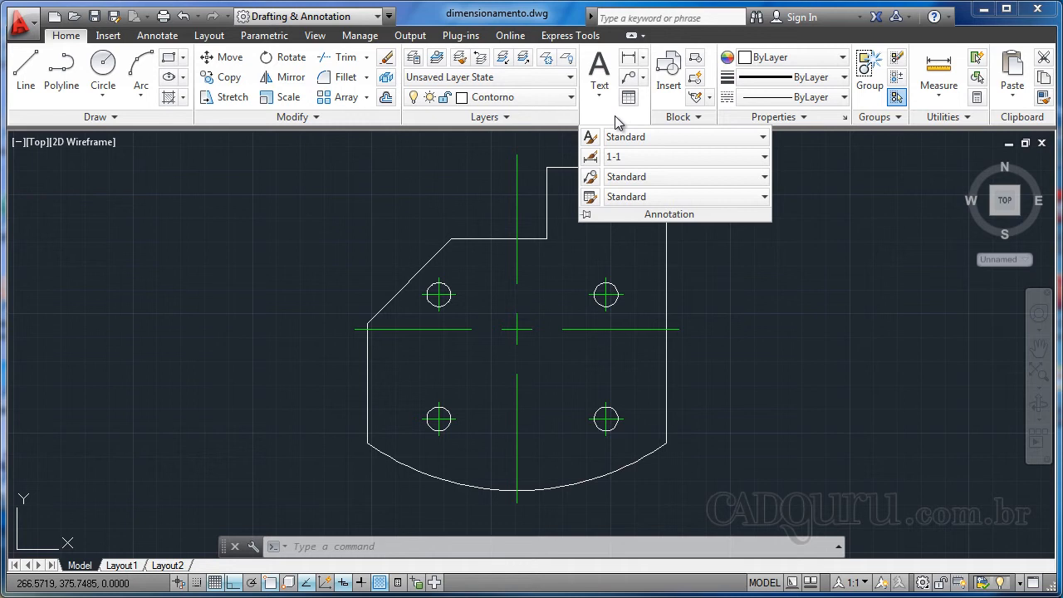
left_click(663, 157)
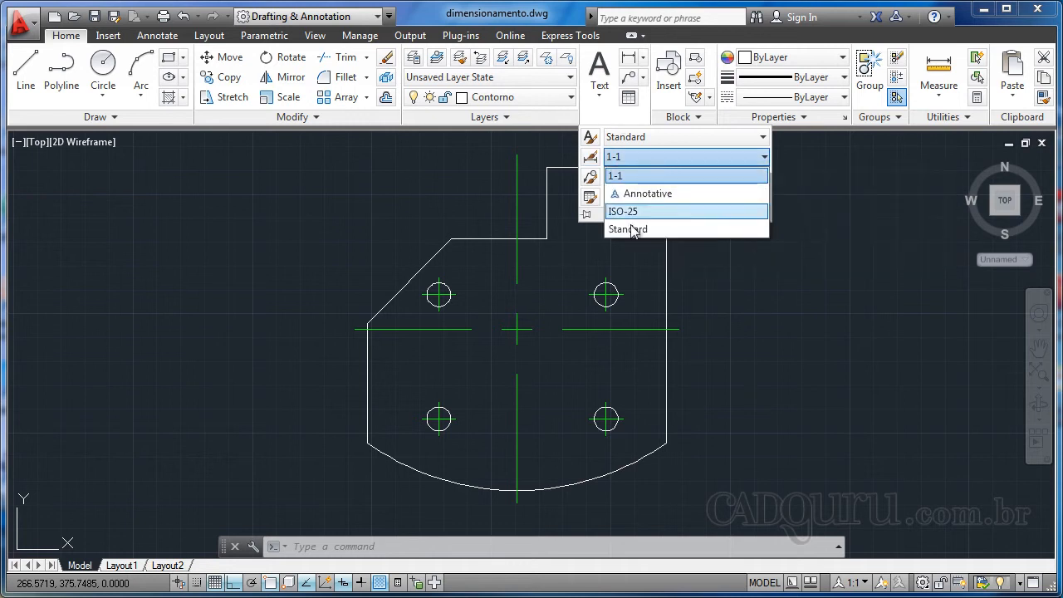
left_click(633, 176)
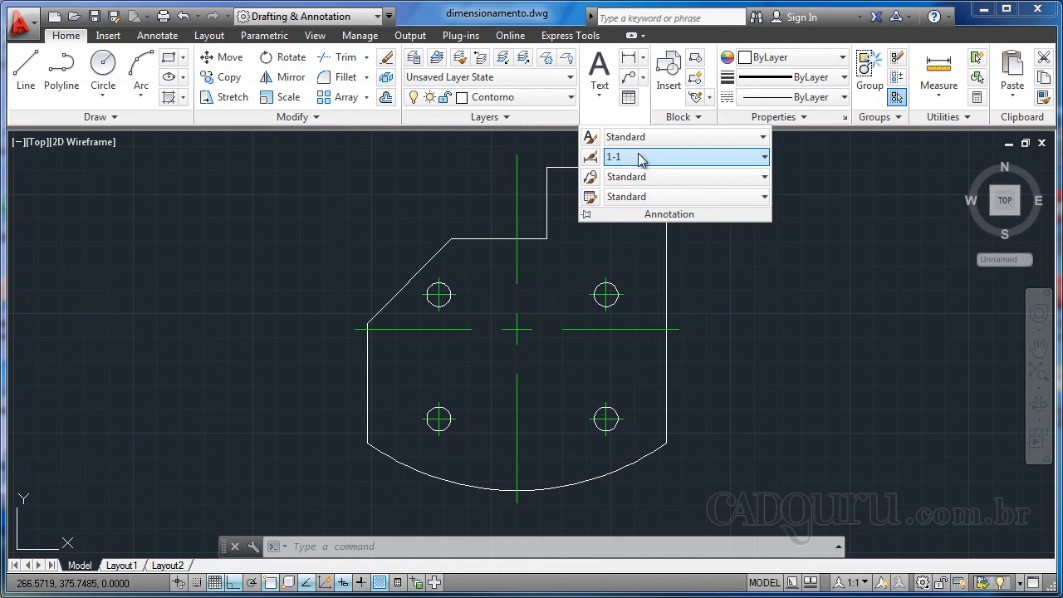
left_click(811, 180)
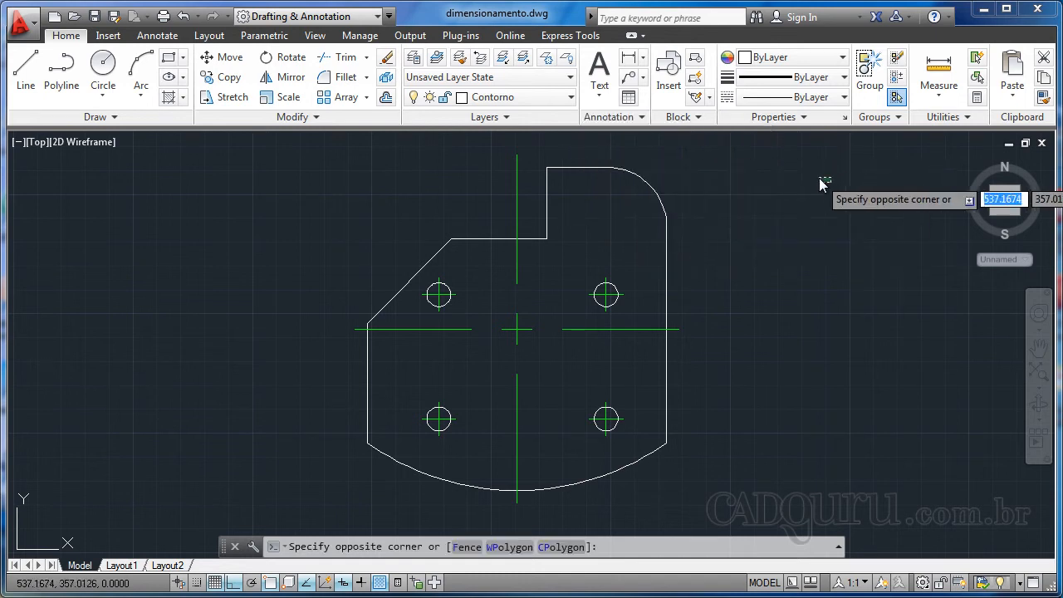
left_click(802, 181)
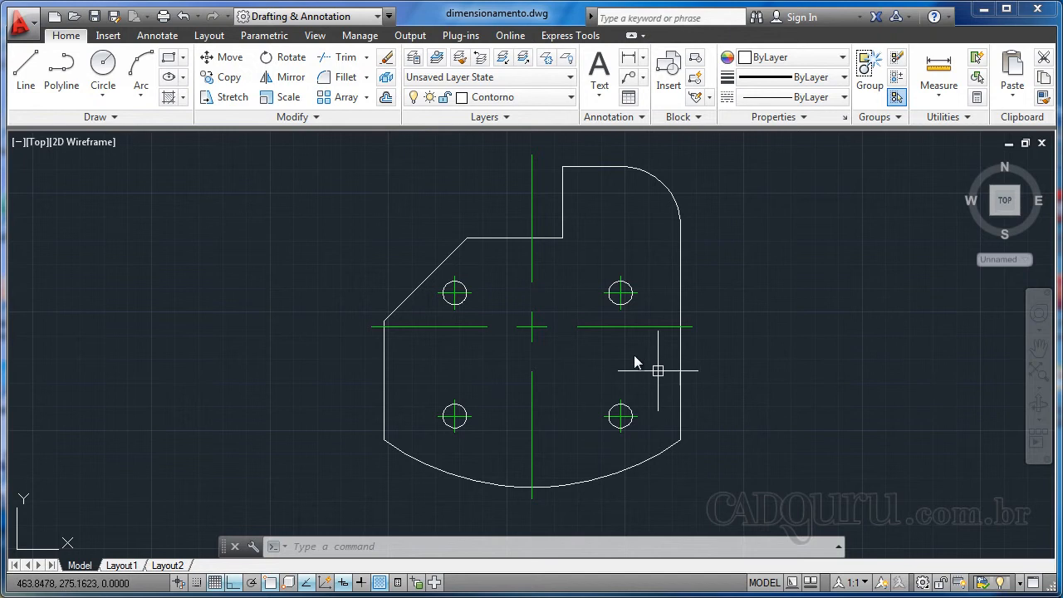
- Add a linear dimension for the plate's overall width between the bottom arc's endpoints, placed below the arc
middle_click_drag(576, 355, 576, 357)
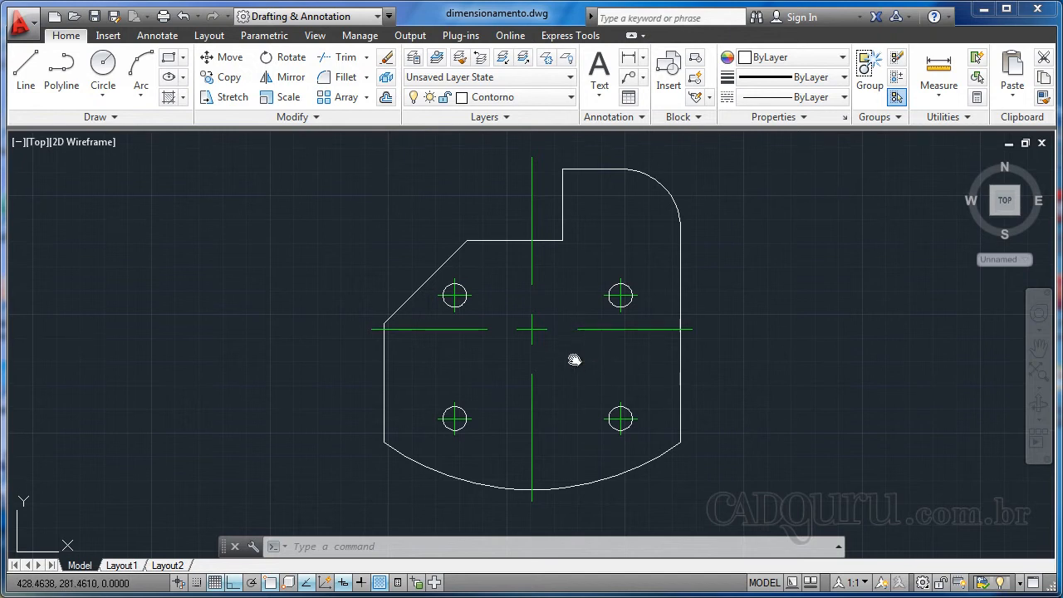
mouse_move(597, 334)
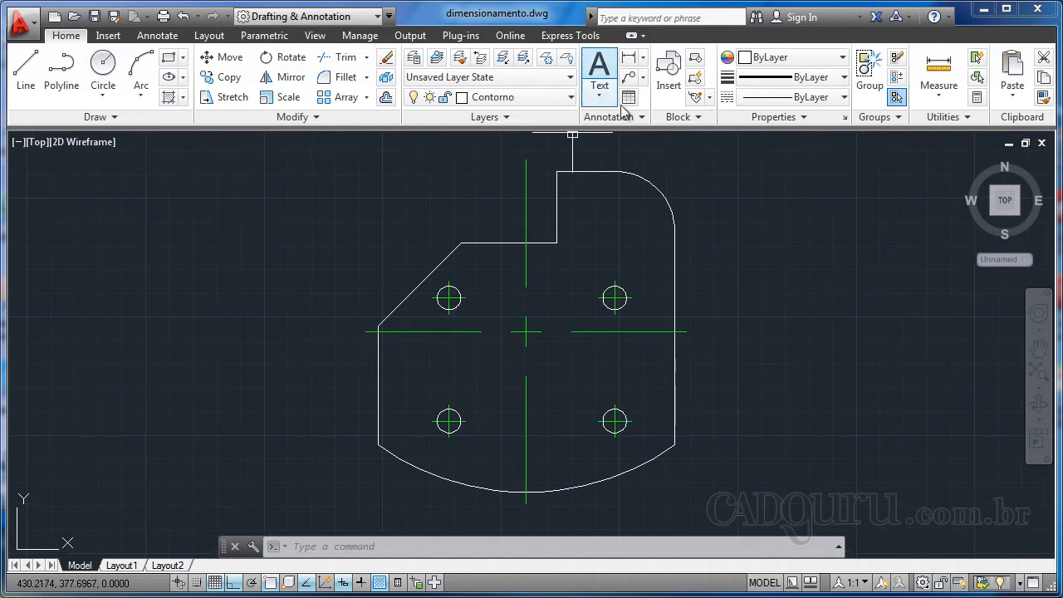
left_click(643, 58)
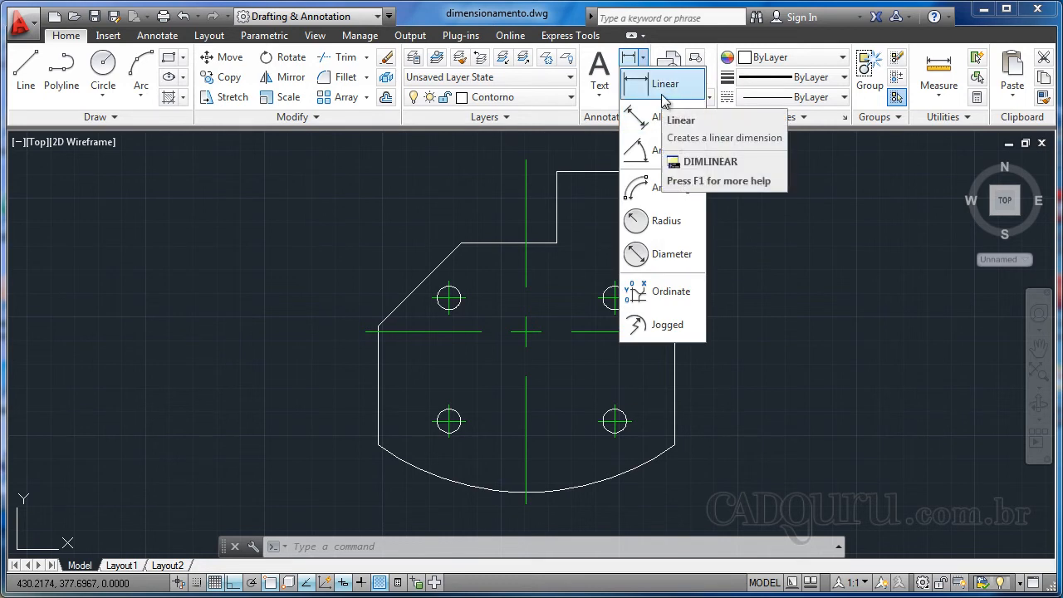
left_click(665, 84)
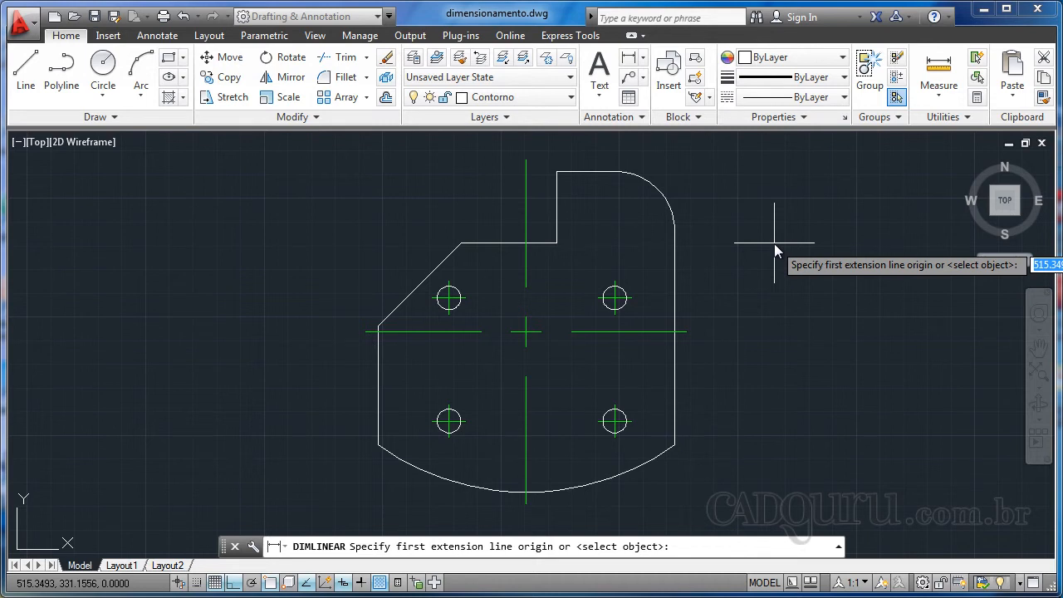
middle_click_drag(801, 415, 801, 388)
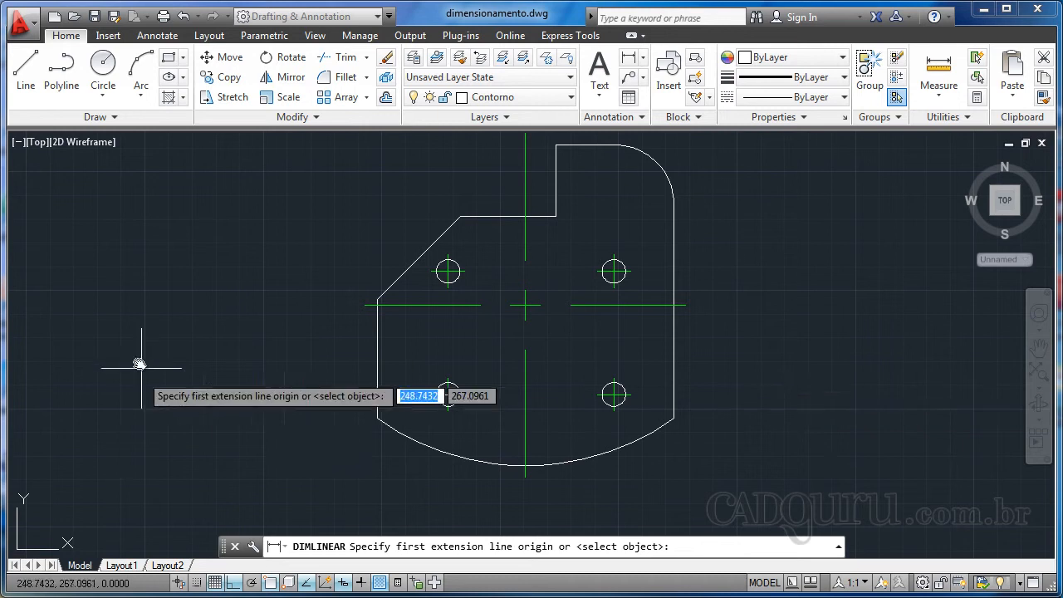
middle_click_drag(279, 384, 283, 366)
middle_click_drag(291, 403, 294, 379)
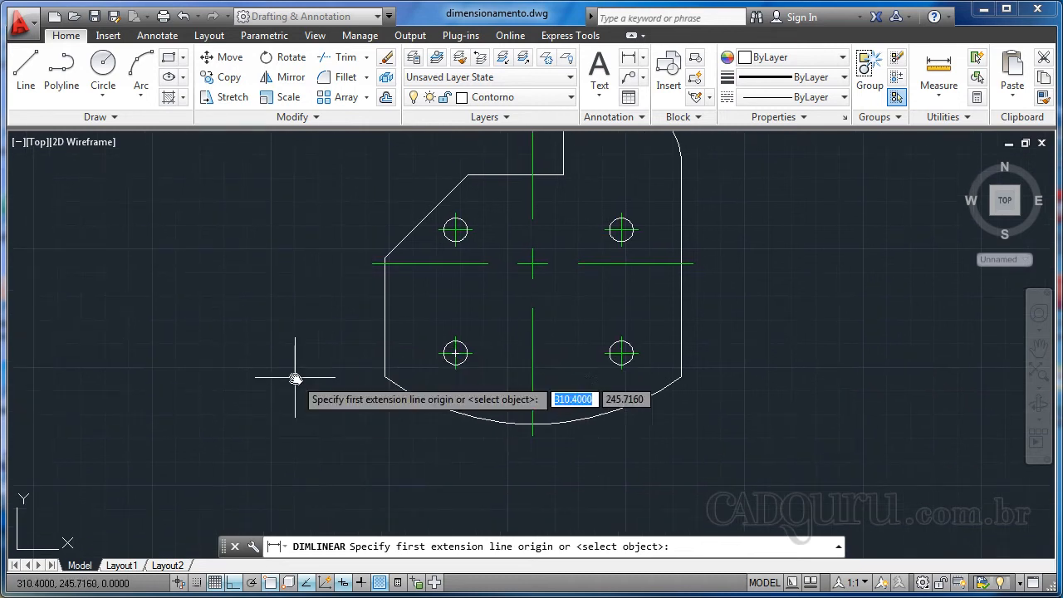
left_click(385, 378)
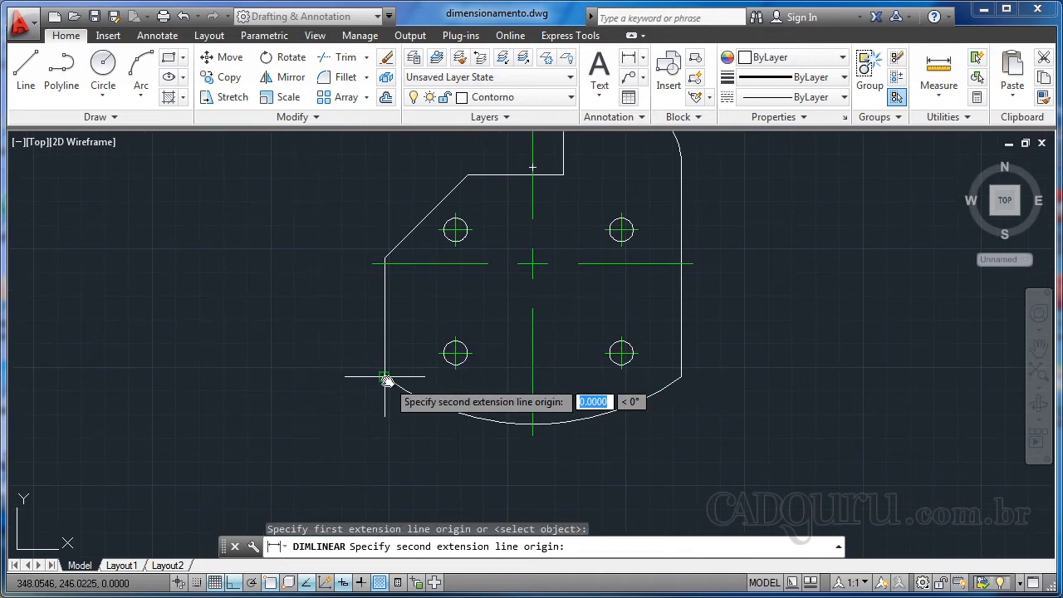
left_click(683, 376)
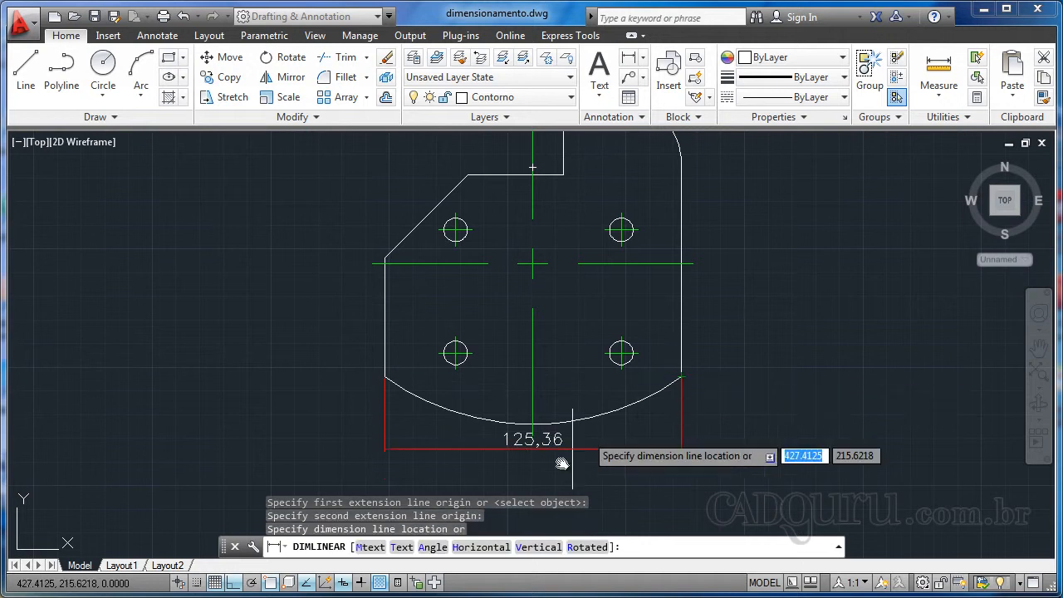
middle_click_drag(560, 471, 575, 429)
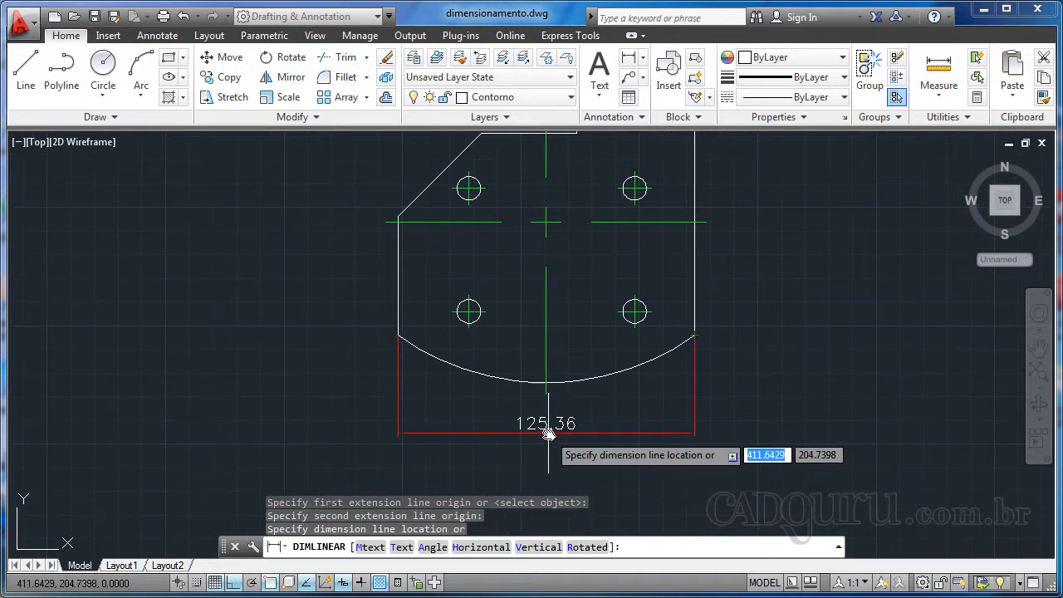
left_click(561, 430)
- Add an aligned dimension to the slanted edge at the plate's upper-left corner, placed outside the outline
middle_click_drag(613, 415, 625, 432)
scroll(601, 356, "down", 2)
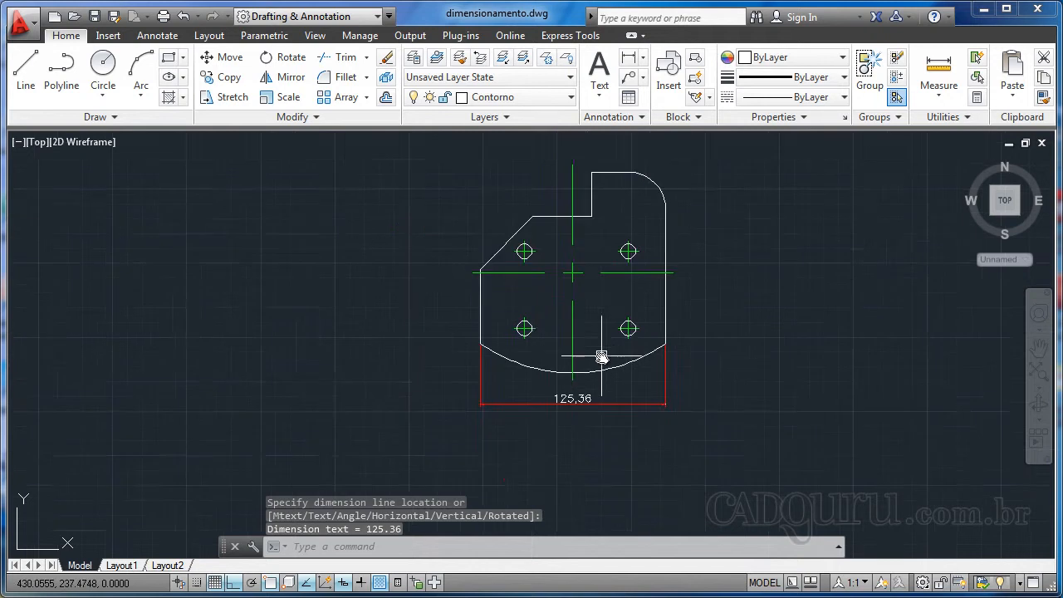
middle_click_drag(600, 357, 601, 408)
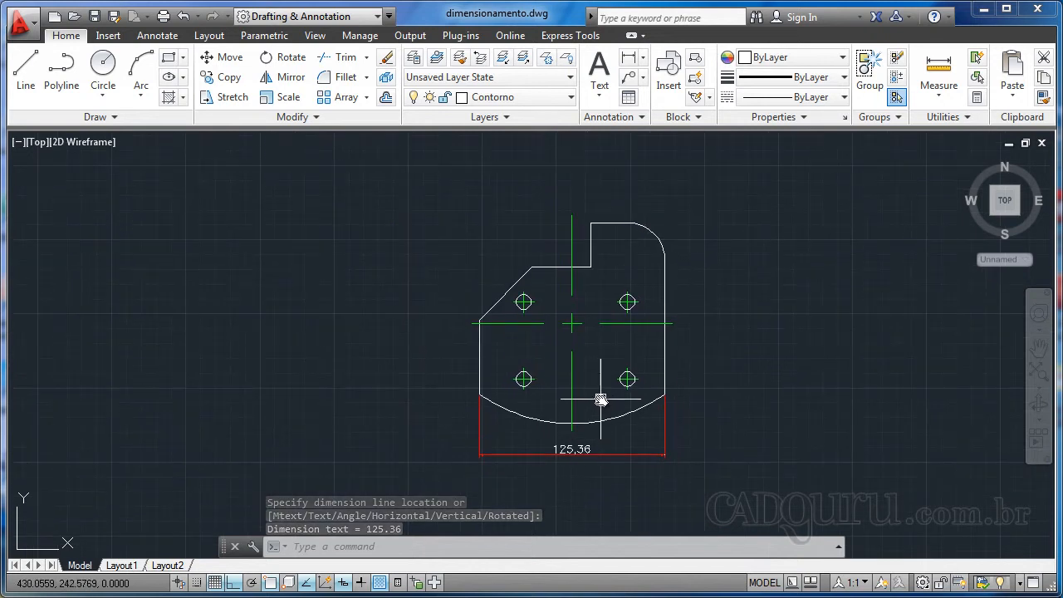
middle_click_drag(577, 359, 570, 360)
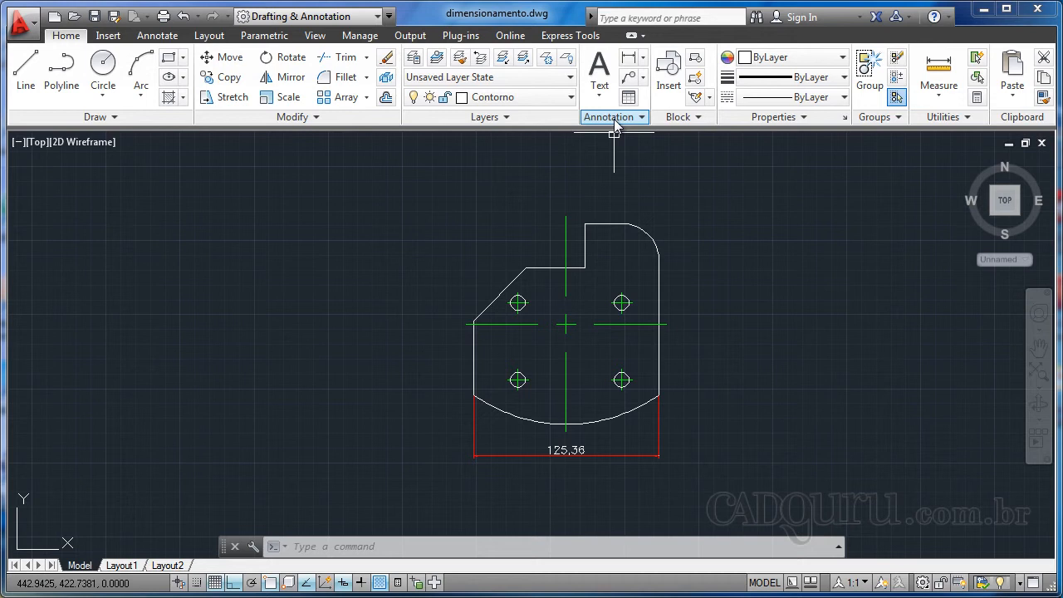
left_click(644, 60)
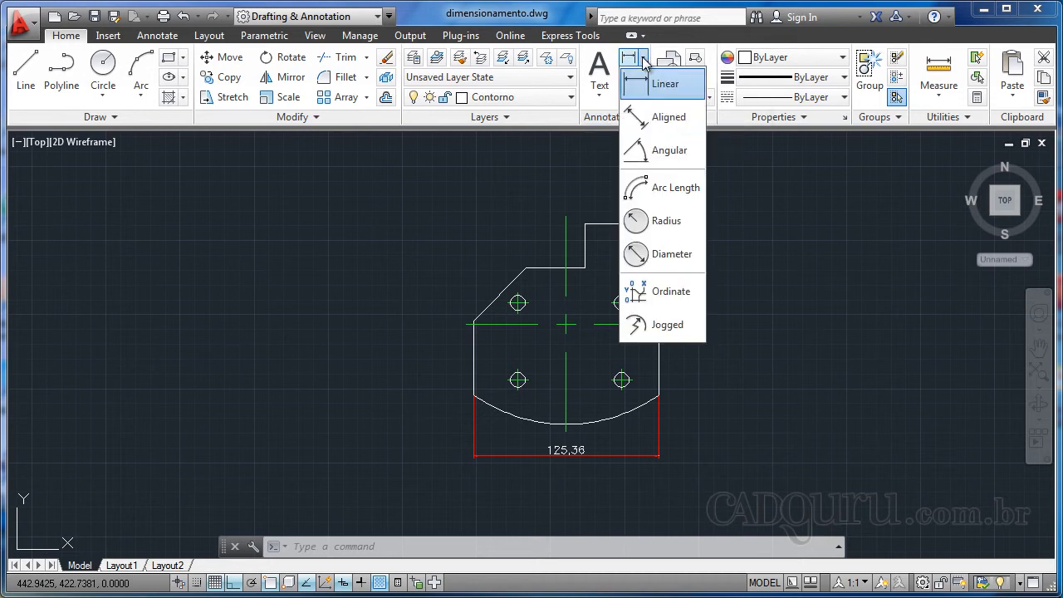
left_click(670, 118)
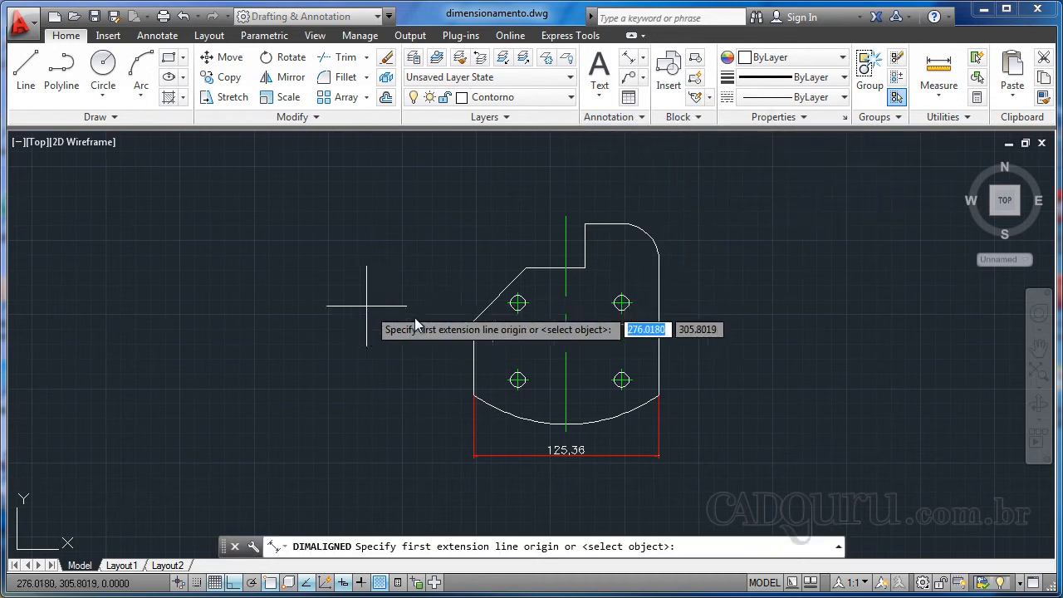
scroll(416, 322, "up", 2)
middle_click_drag(447, 318, 327, 294)
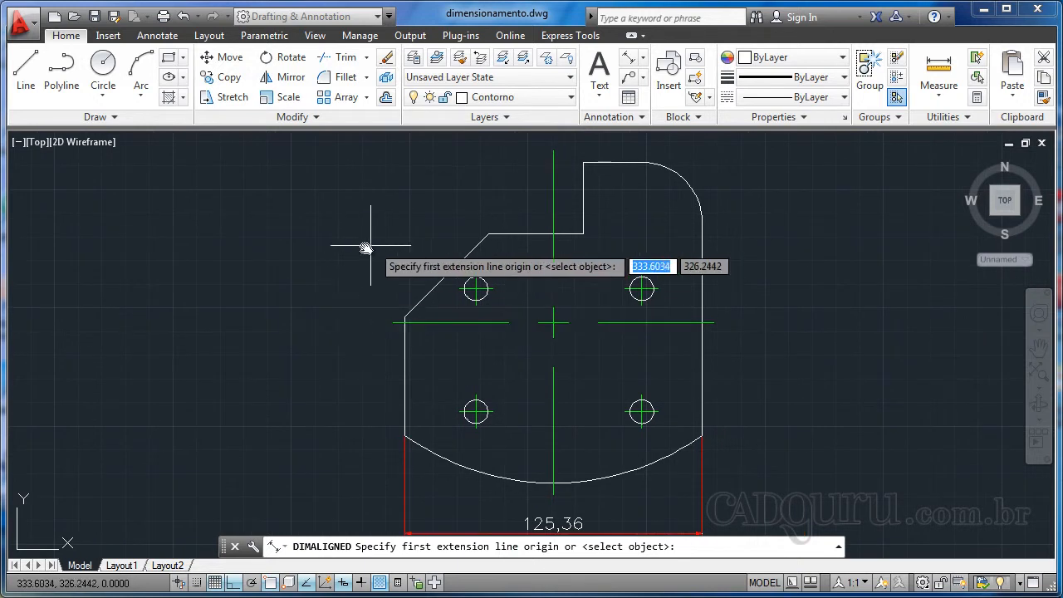
scroll(377, 275, "up", 2)
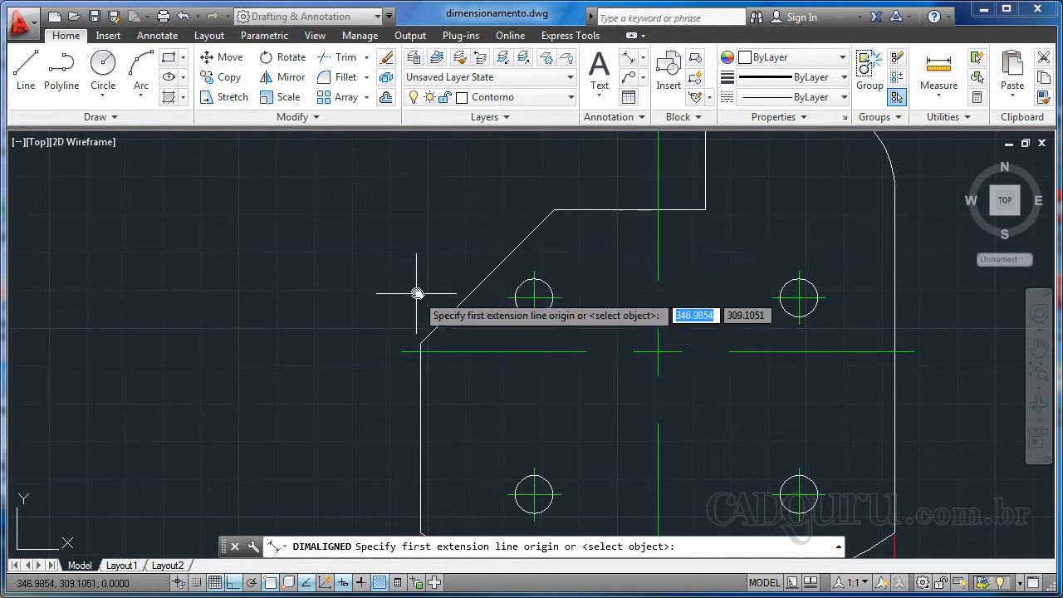
left_click(553, 216)
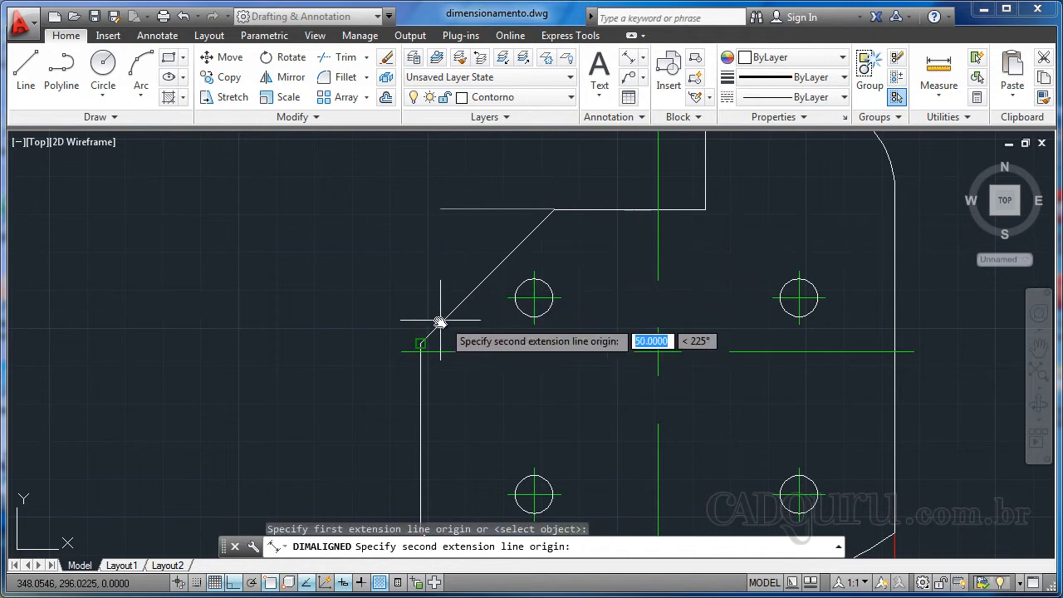
left_click(420, 341)
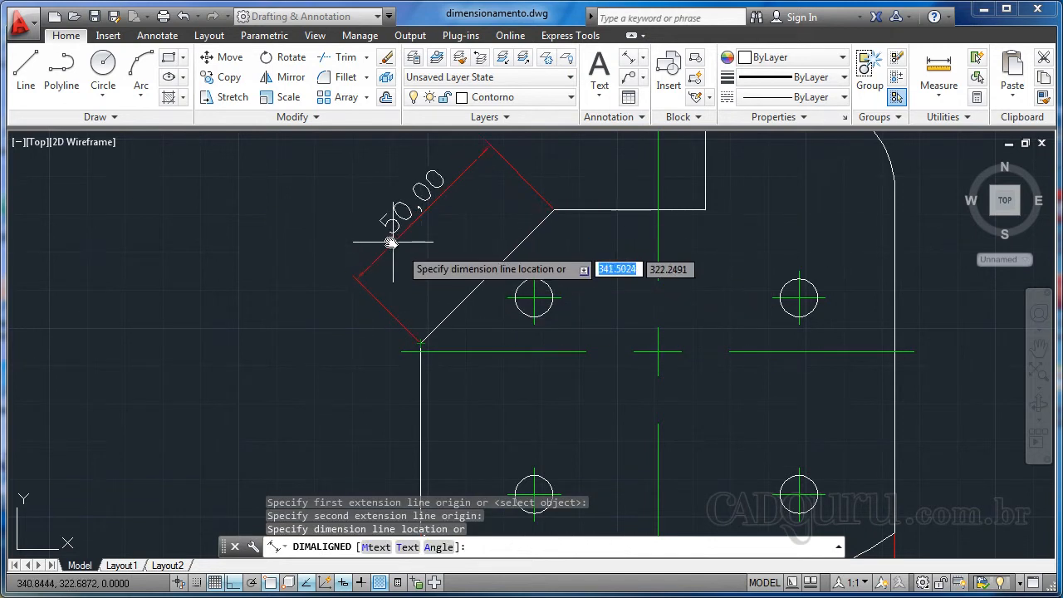
scroll(388, 238, "down", 4)
left_click(387, 224)
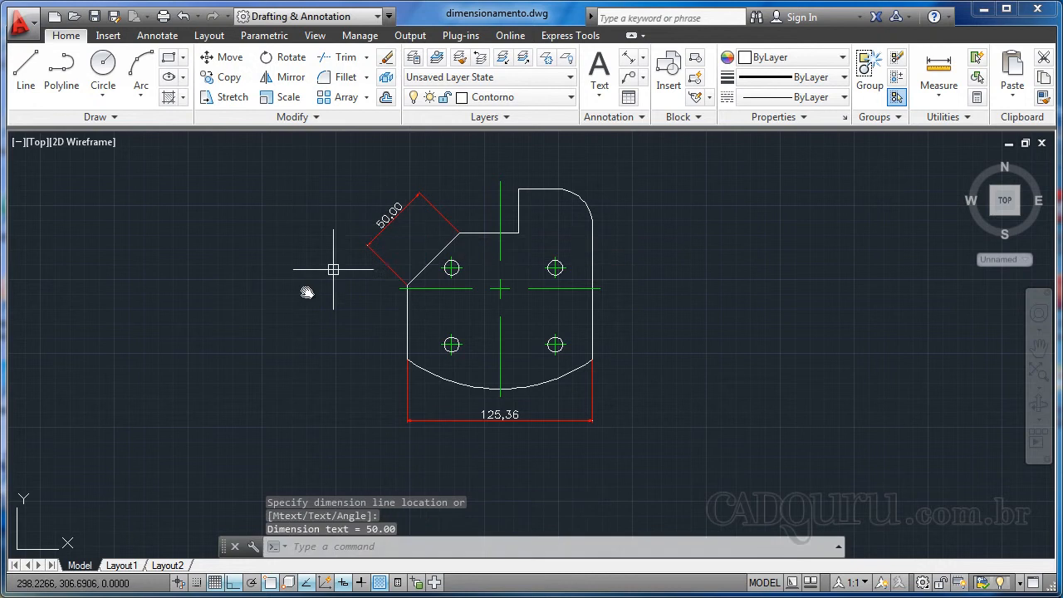
- Add an angular dimension between the slanted upper-left edge and the adjoining horizontal edge, placed outside the outline beyond the aligned dimension
scroll(391, 245, "up", 3)
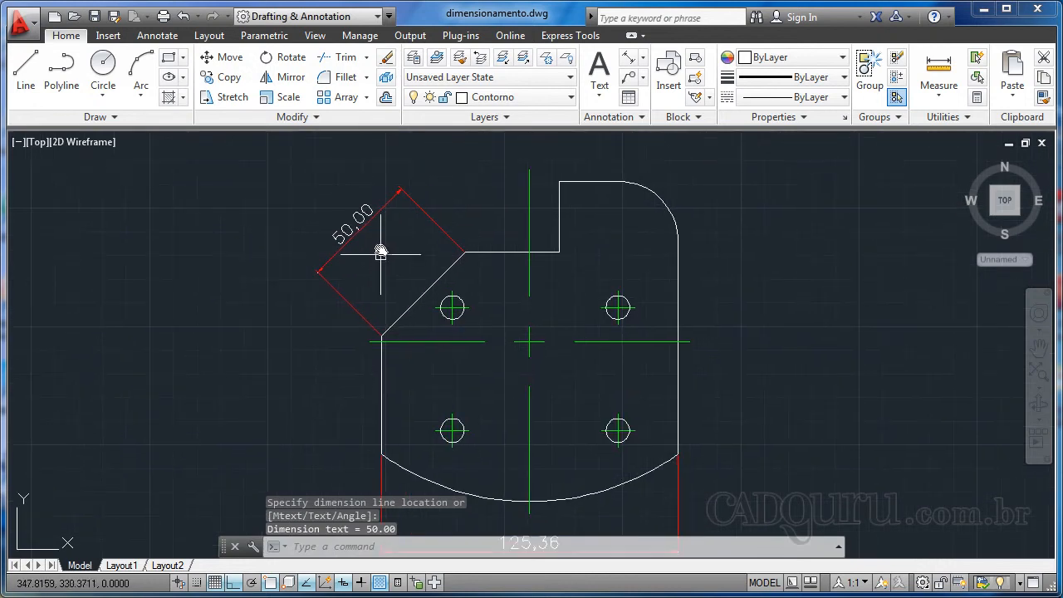
scroll(388, 230, "down", 4)
scroll(398, 233, "up", 2)
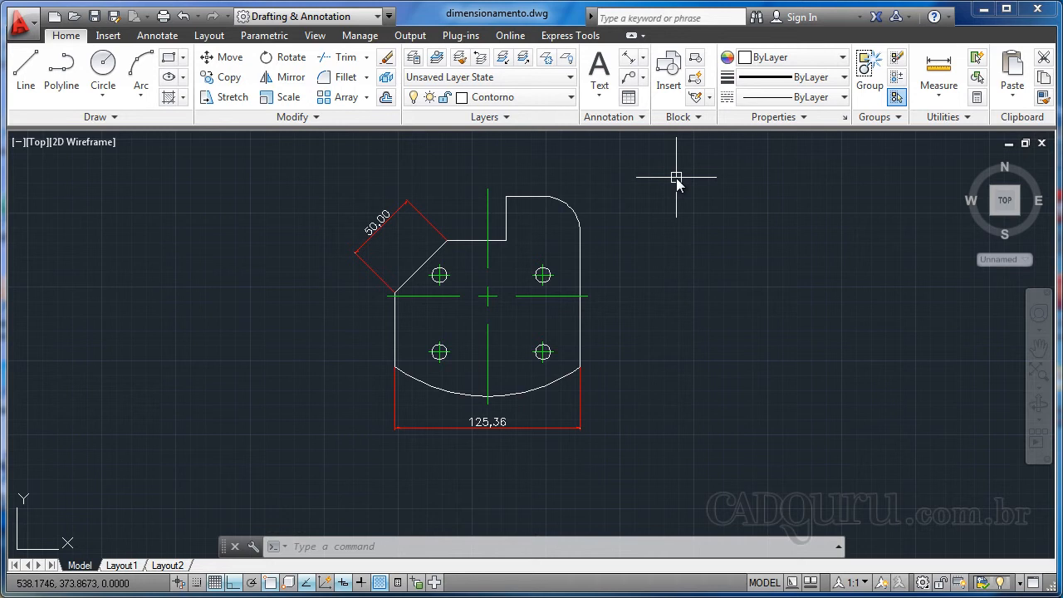
left_click(644, 58)
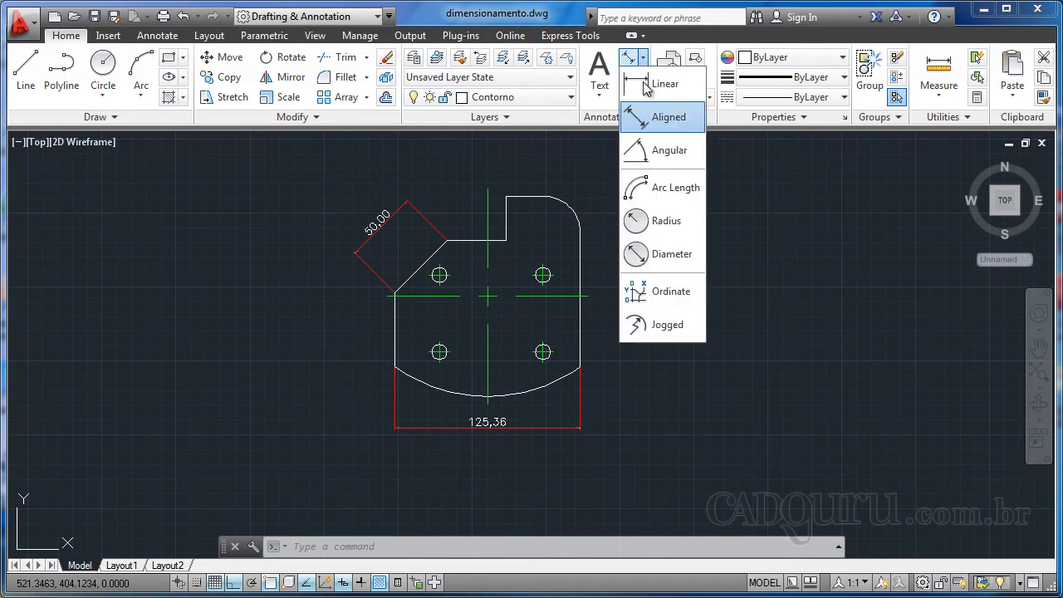
left_click(669, 152)
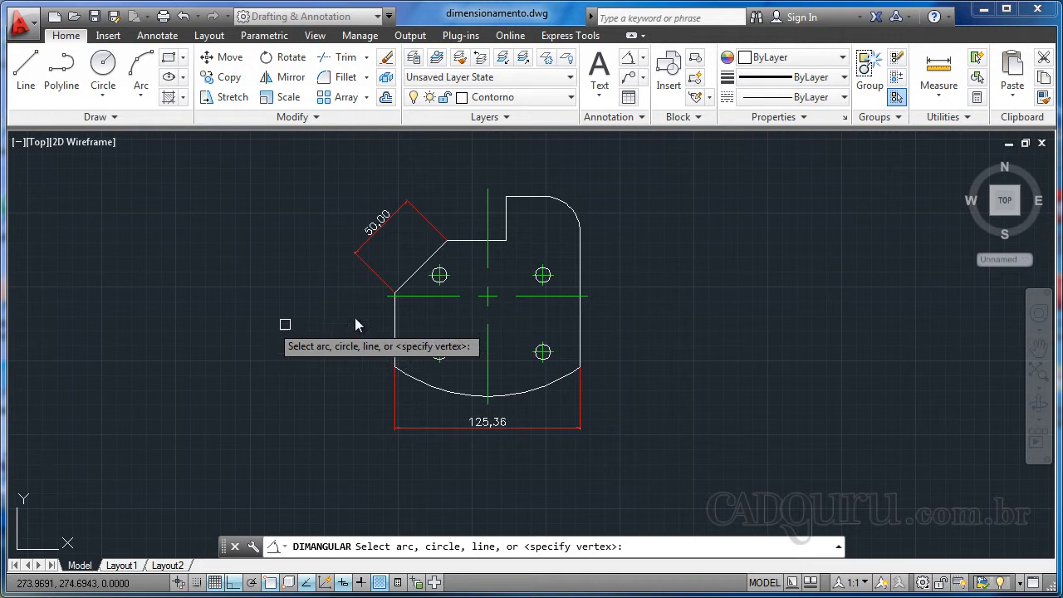
scroll(349, 311, "up", 2)
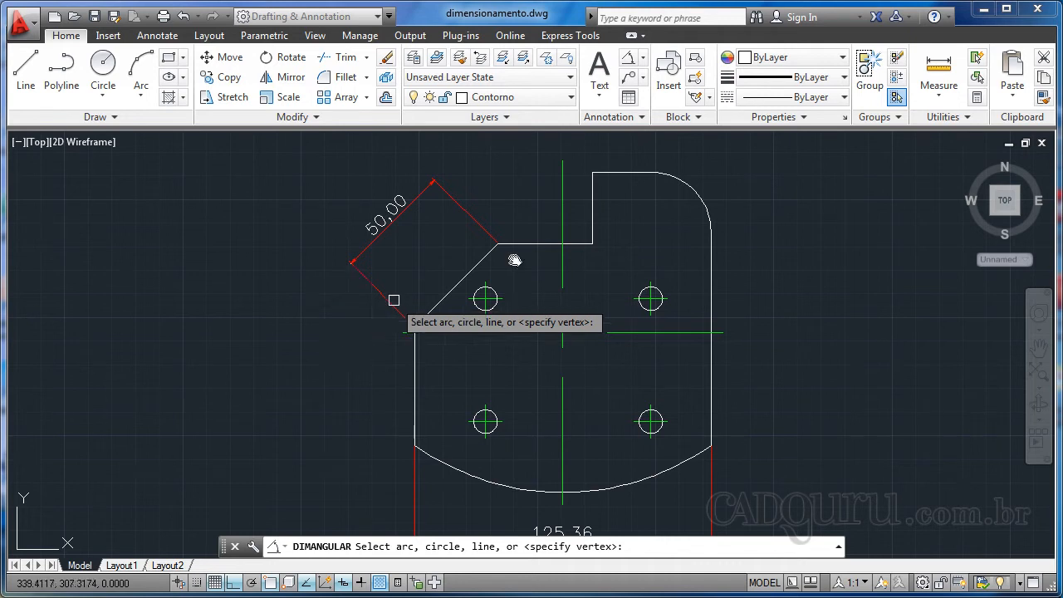
scroll(423, 323, "up", 1)
scroll(453, 308, "up", 1)
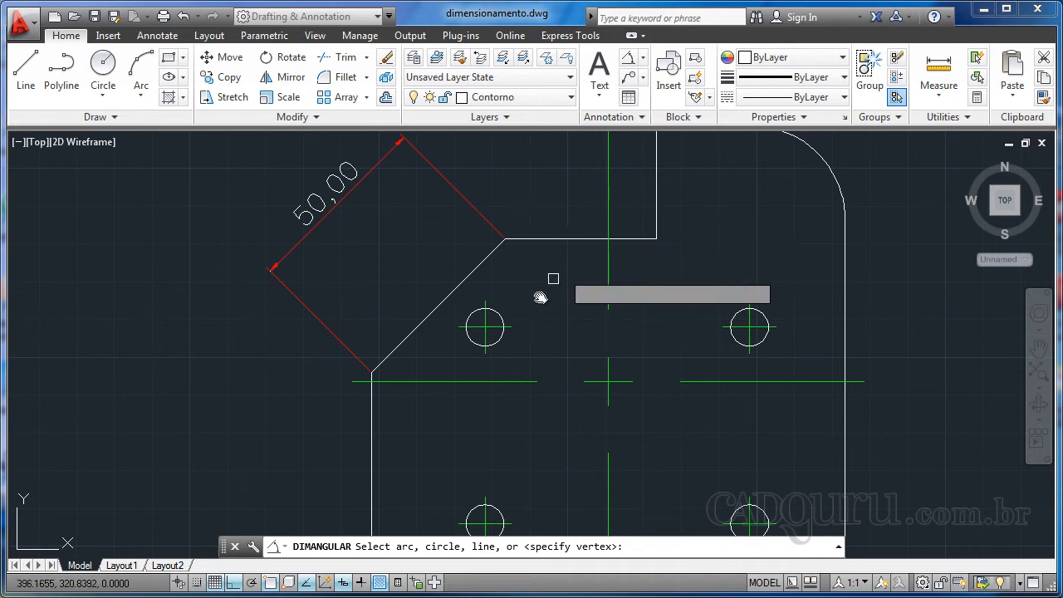
mouse_move(532, 309)
middle_mouse_down()
mouse_move(561, 306)
mouse_move(570, 317)
middle_mouse_up()
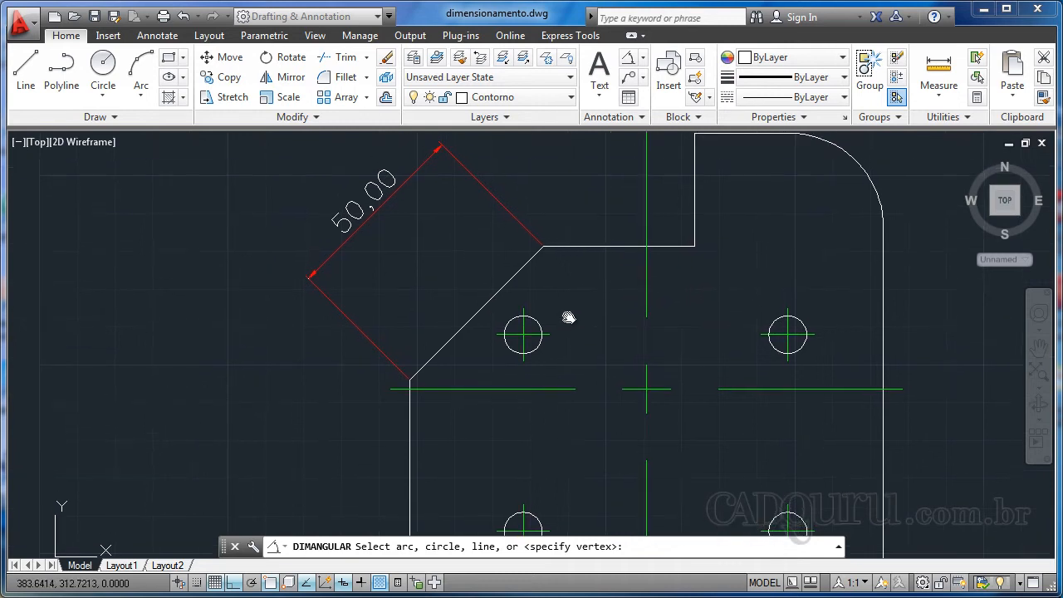
left_click(455, 337)
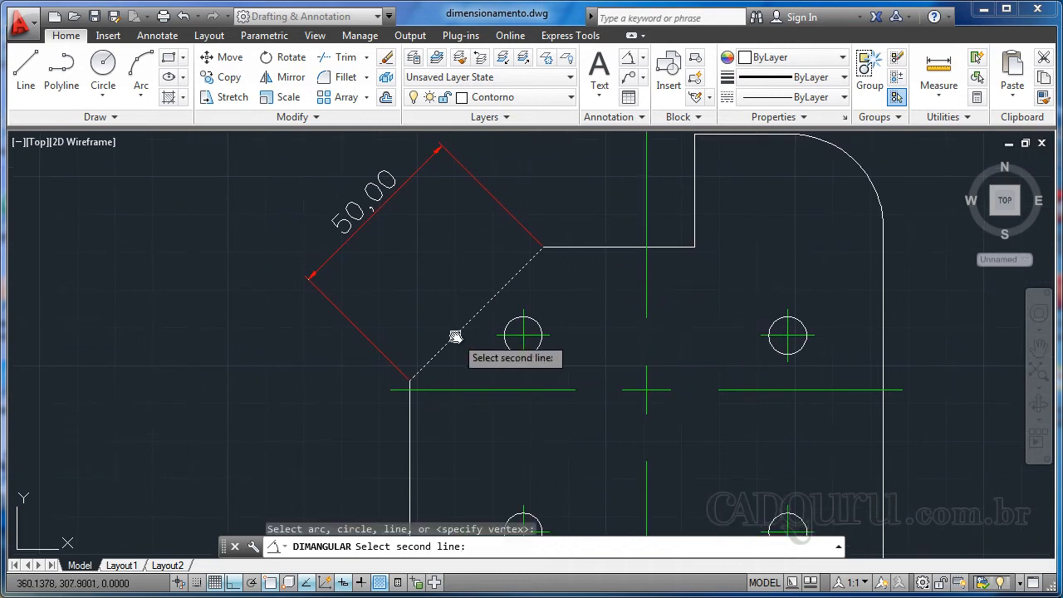
left_click(591, 247)
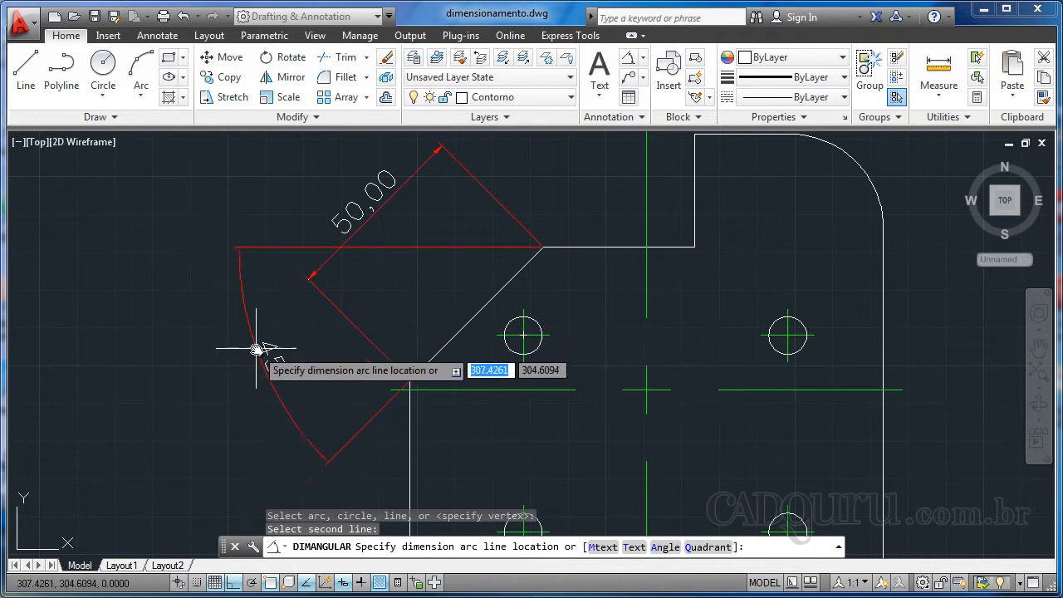
middle_click_drag(254, 349, 346, 352)
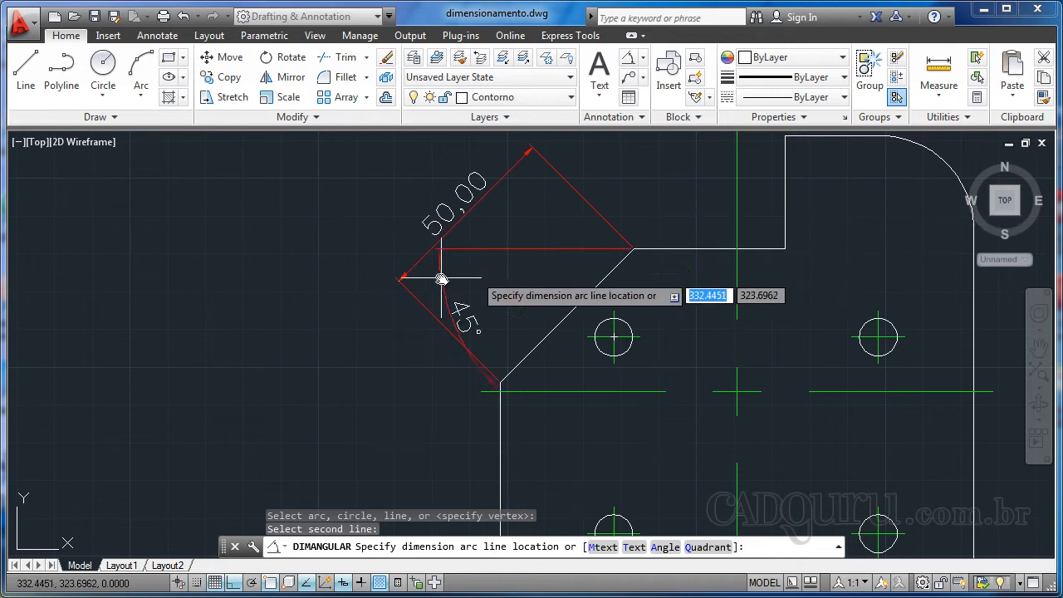
left_click(383, 358)
scroll(280, 289, "down", 2)
scroll(279, 289, "down", 2)
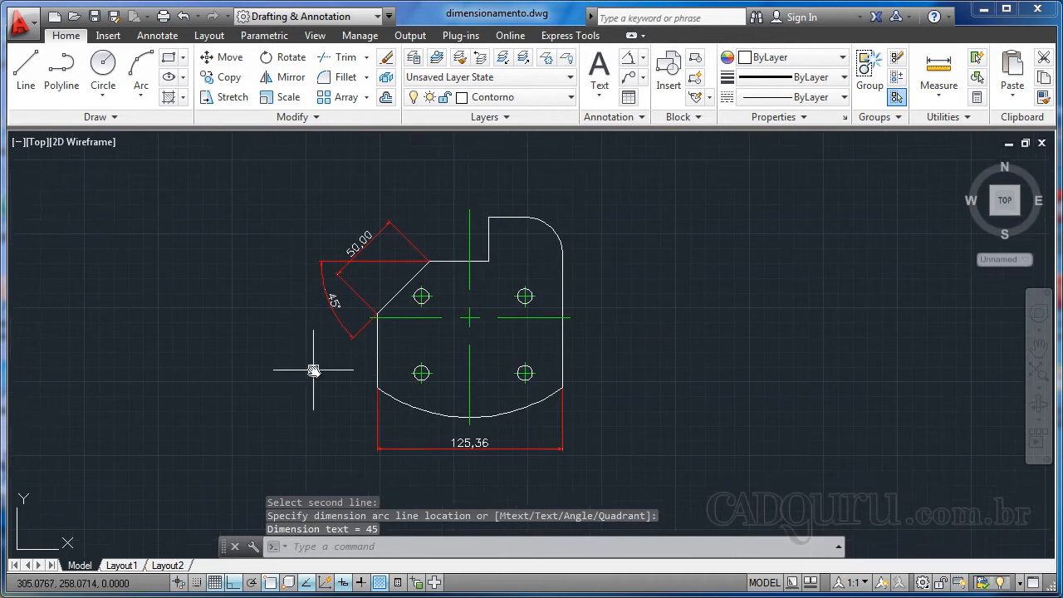
- Add an arc length dimension to the plate's bottom arc, placed between the arc and the overall width dimension
middle_click_drag(313, 372, 432, 379)
mouse_move(750, 328)
middle_mouse_down()
mouse_move(712, 347)
mouse_move(592, 266)
mouse_move(593, 255)
middle_mouse_up()
scroll(621, 290, "up", 2)
scroll(590, 266, "down", 2)
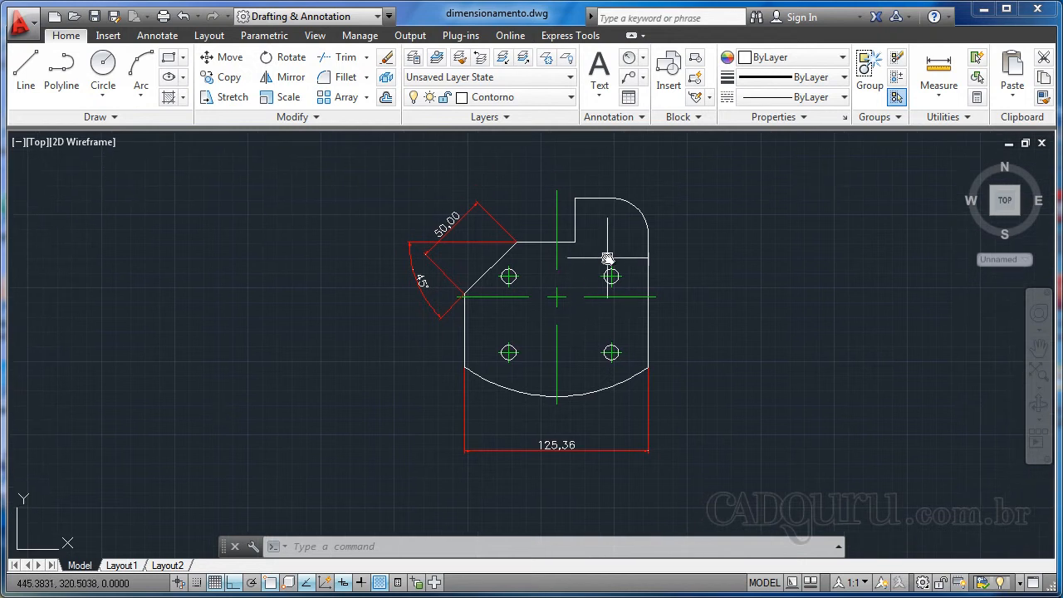
left_click(645, 60)
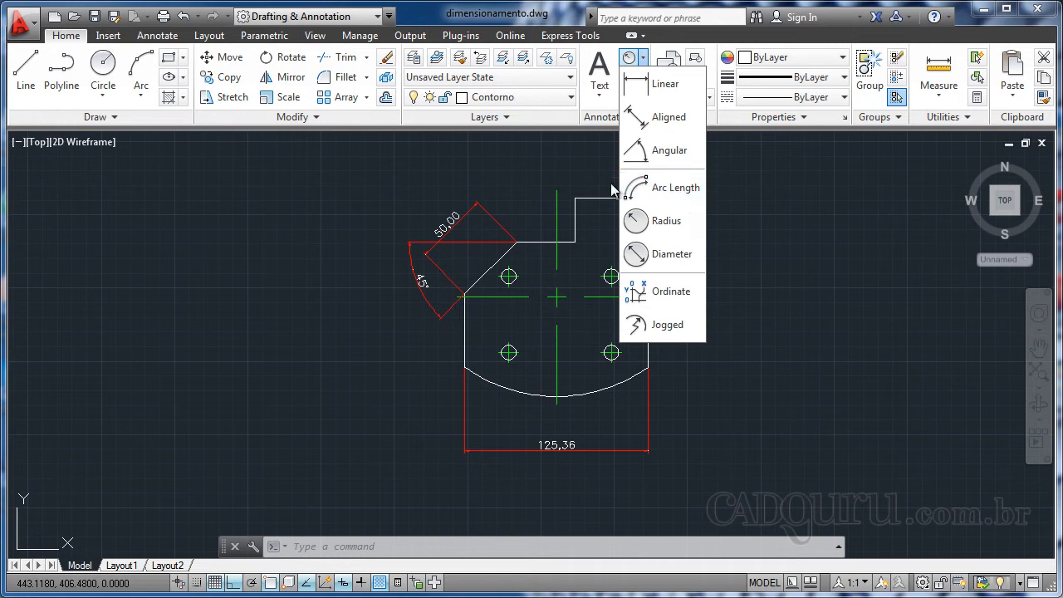
left_click(666, 189)
scroll(593, 380, "up", 3)
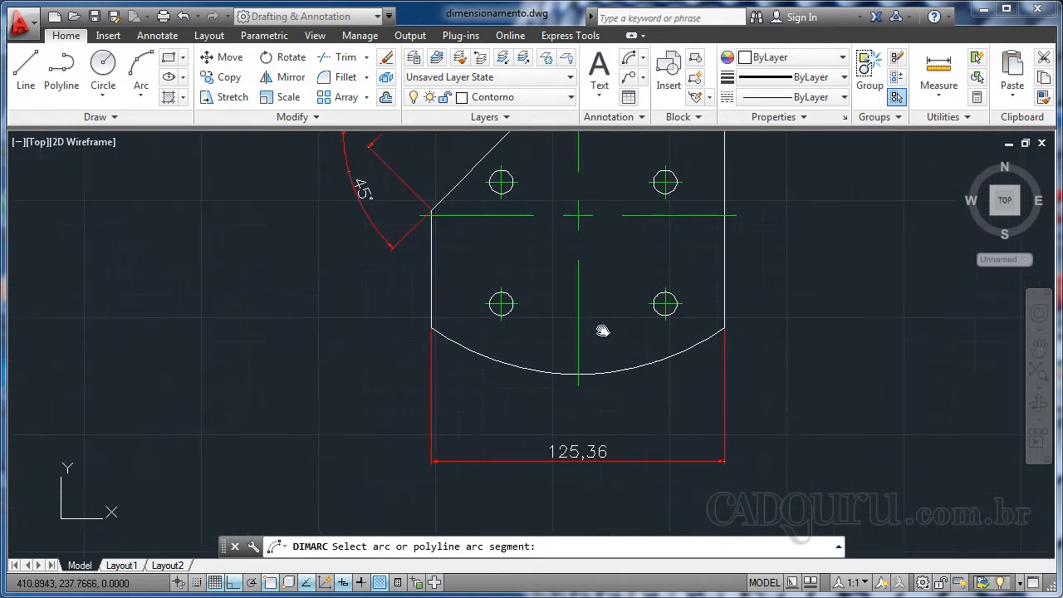
scroll(605, 333, "up", 2)
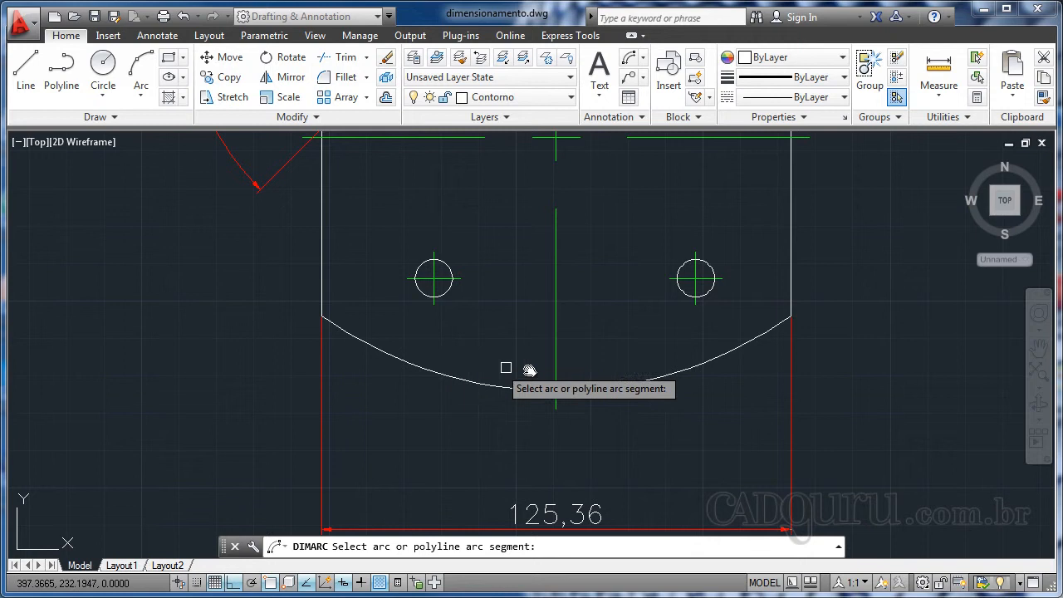
middle_click_drag(610, 340, 571, 325)
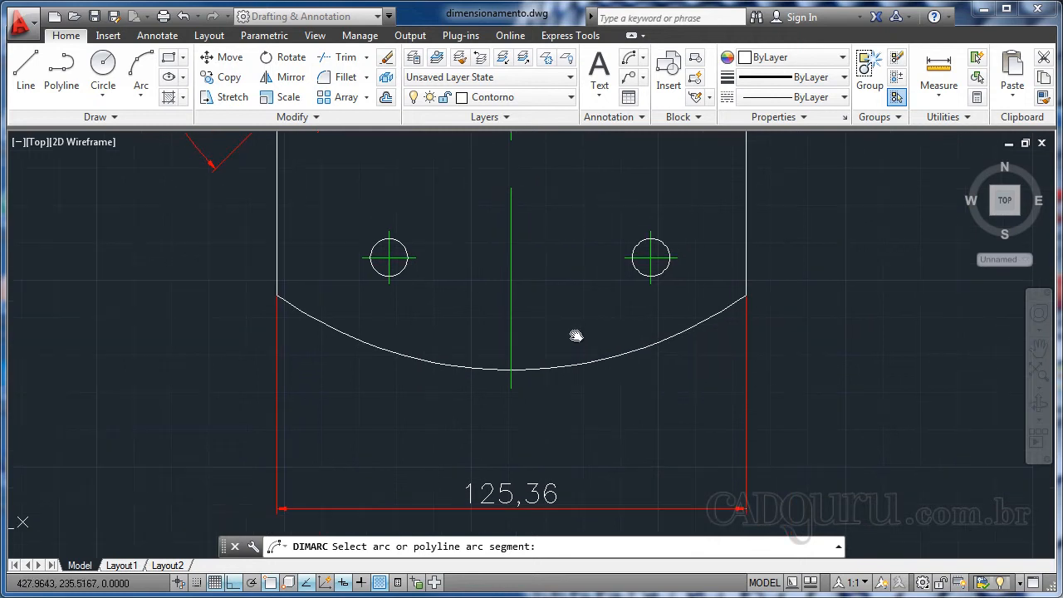
left_click(641, 347)
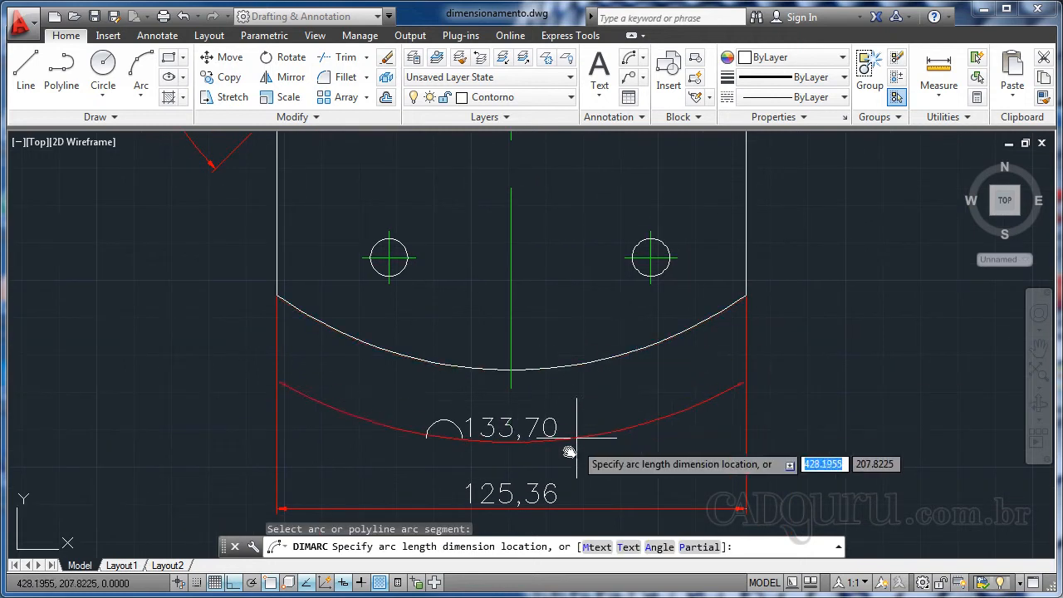
left_click(535, 449)
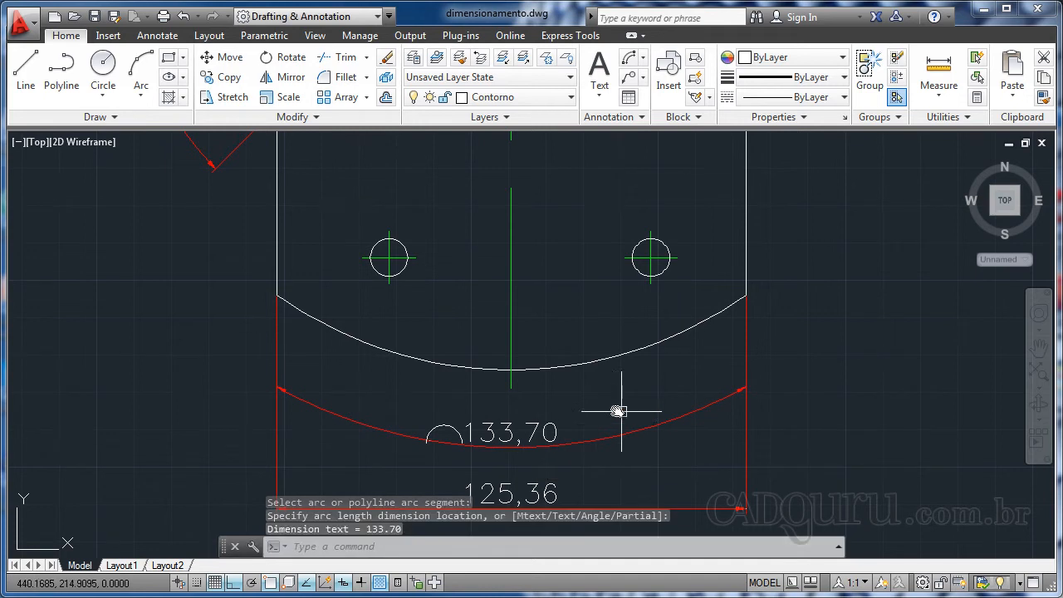
scroll(593, 360, "up", 2)
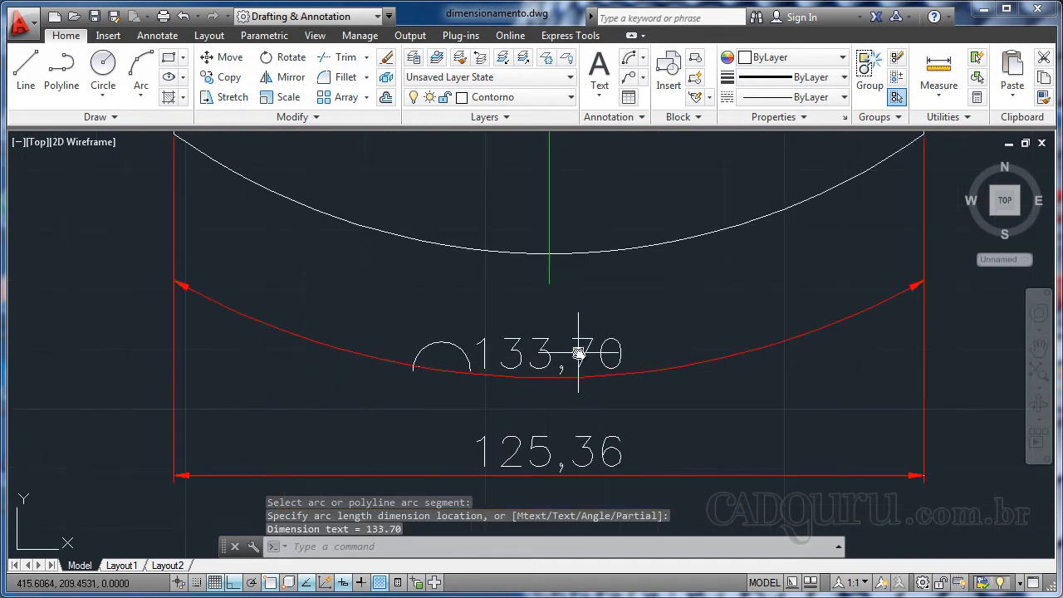
middle_click_drag(410, 301, 356, 358)
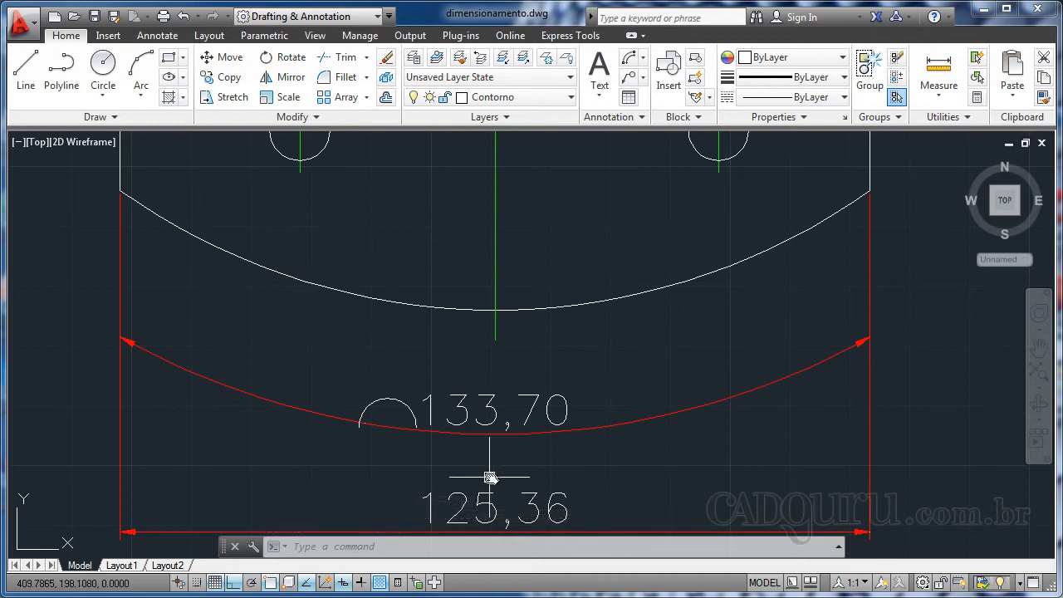
- Add a radius dimension to the rounded upper-right corner of the plate, placed outside the outline
scroll(490, 478, "down", 4)
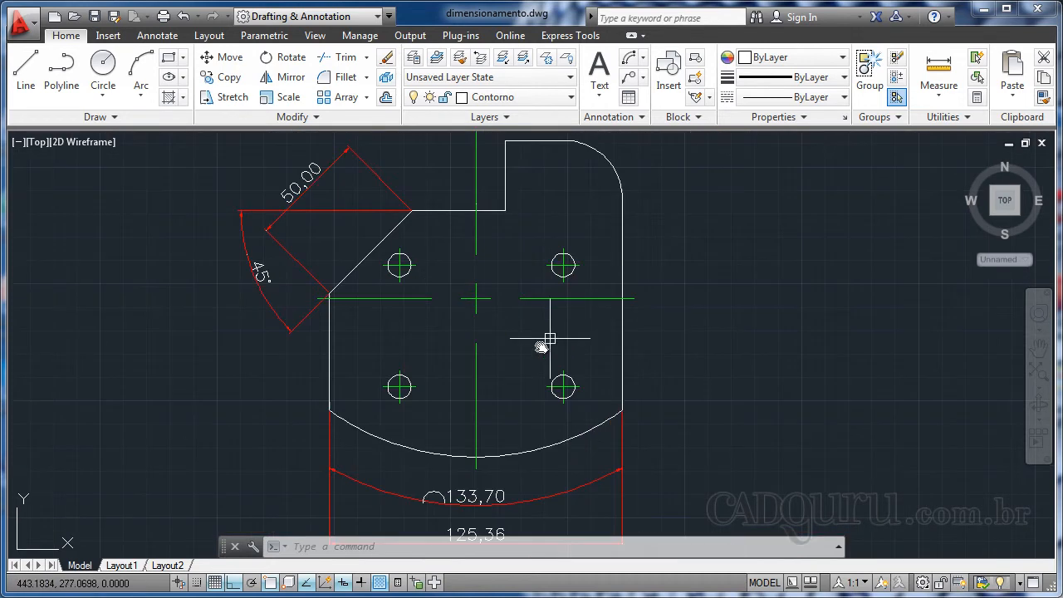
middle_click_drag(542, 347, 540, 346)
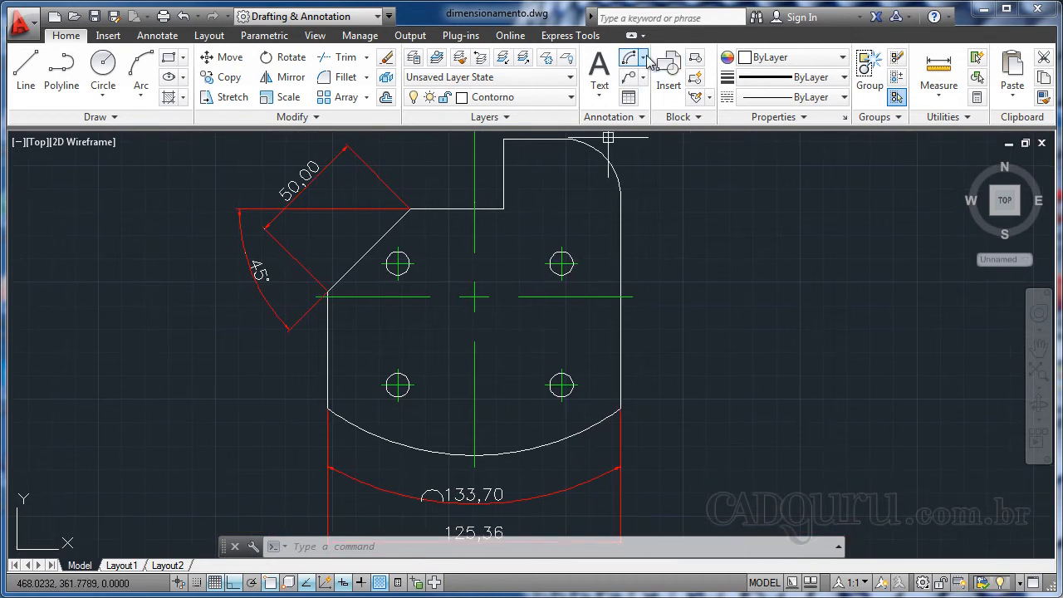
left_click(644, 57)
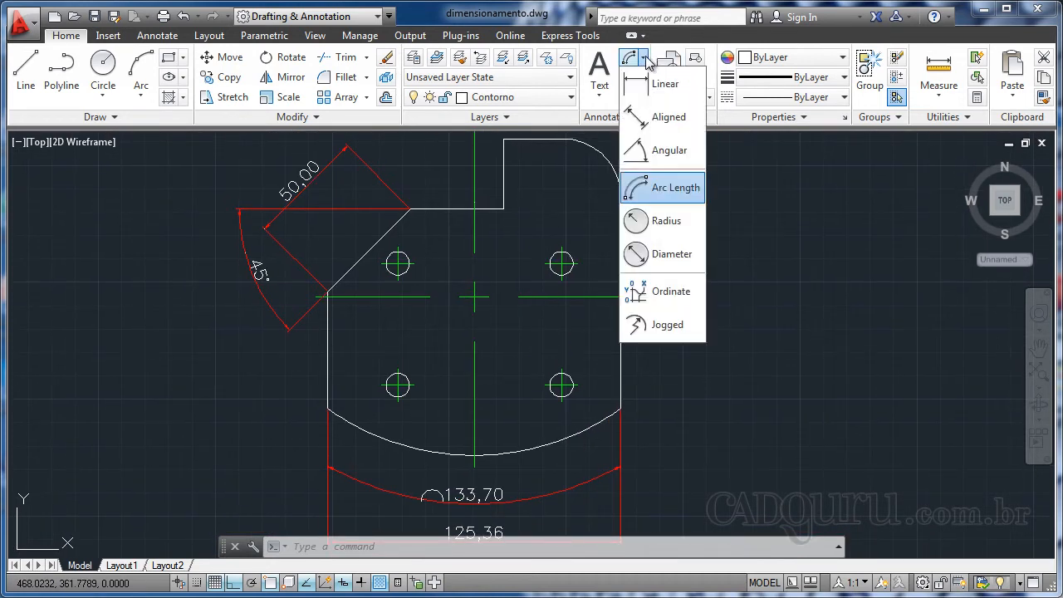
left_click(659, 226)
mouse_move(684, 235)
middle_mouse_down()
mouse_move(655, 304)
mouse_move(696, 285)
mouse_move(718, 242)
middle_mouse_up()
scroll(653, 281, "up", 2)
scroll(683, 225, "down", 2)
scroll(710, 241, "up", 2)
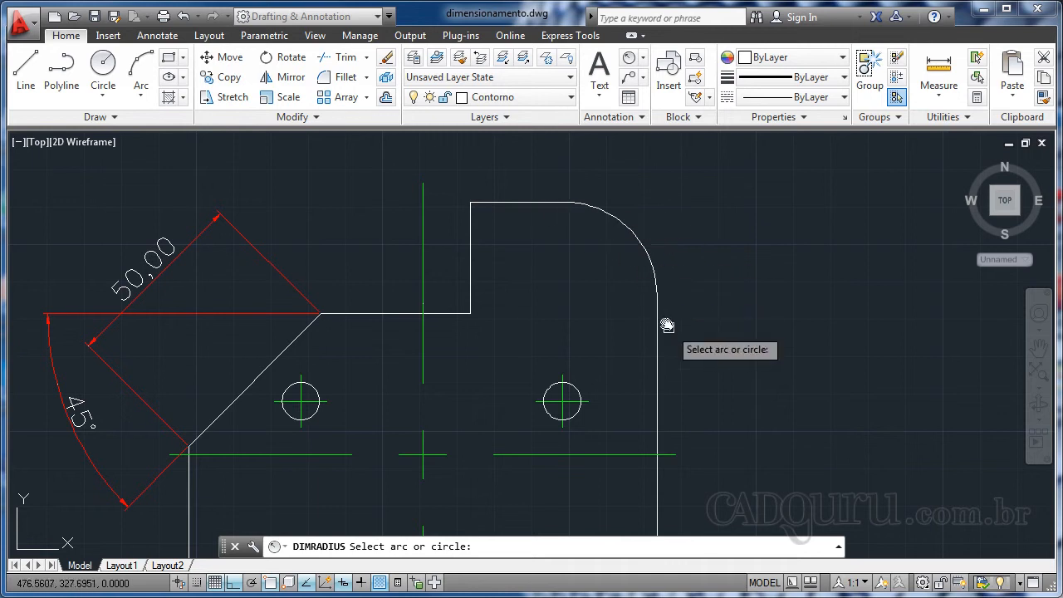
middle_click_drag(633, 224, 636, 250)
left_click(636, 251)
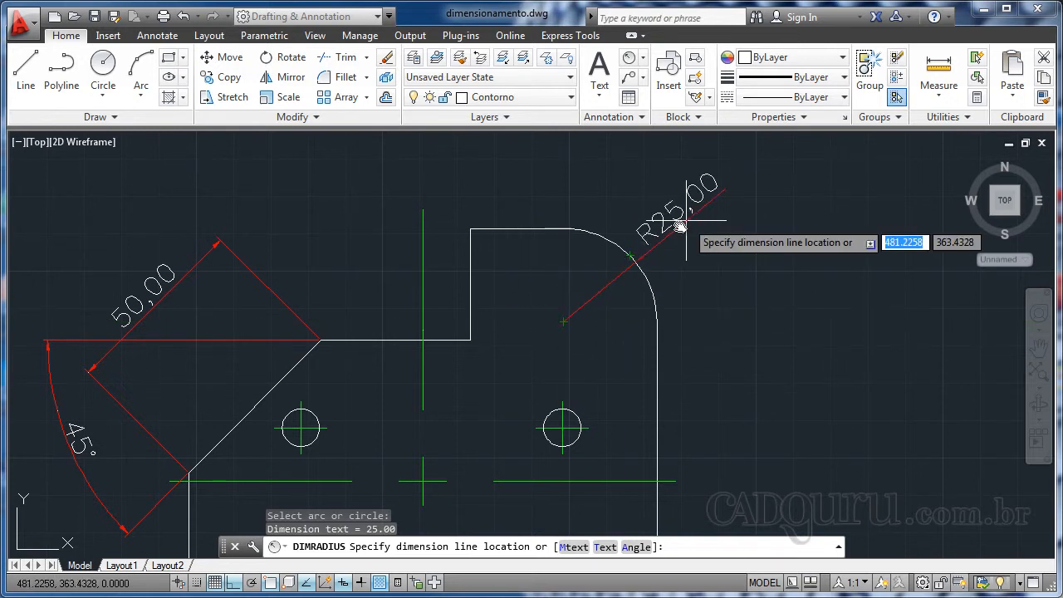
left_click(677, 228)
scroll(706, 227, "up", 3)
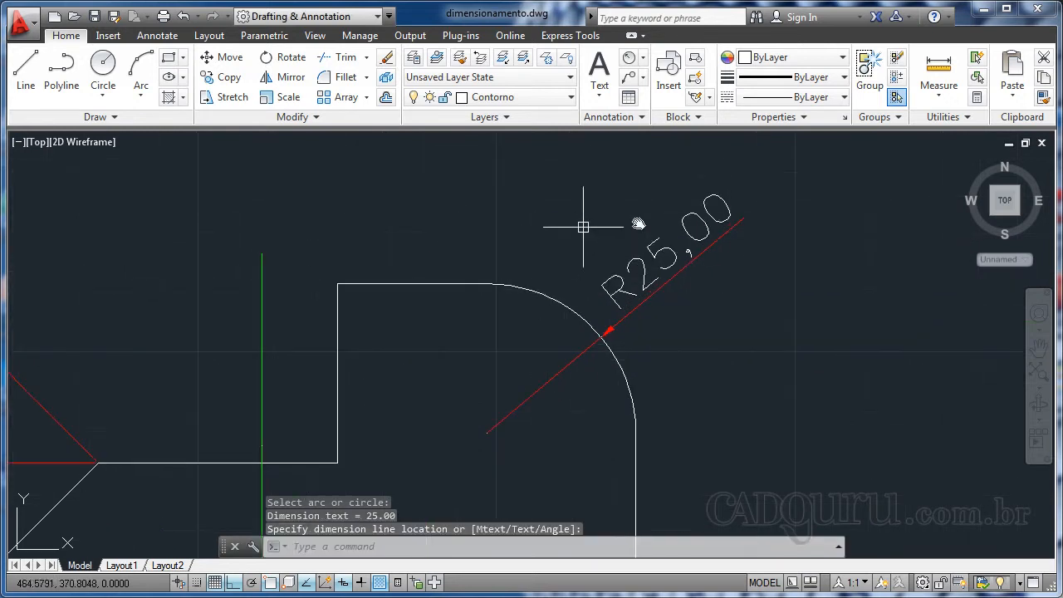
- Add a diameter dimension to the lower-right hole, with its text placed outside the plate's right edge
scroll(670, 268, "down", 6)
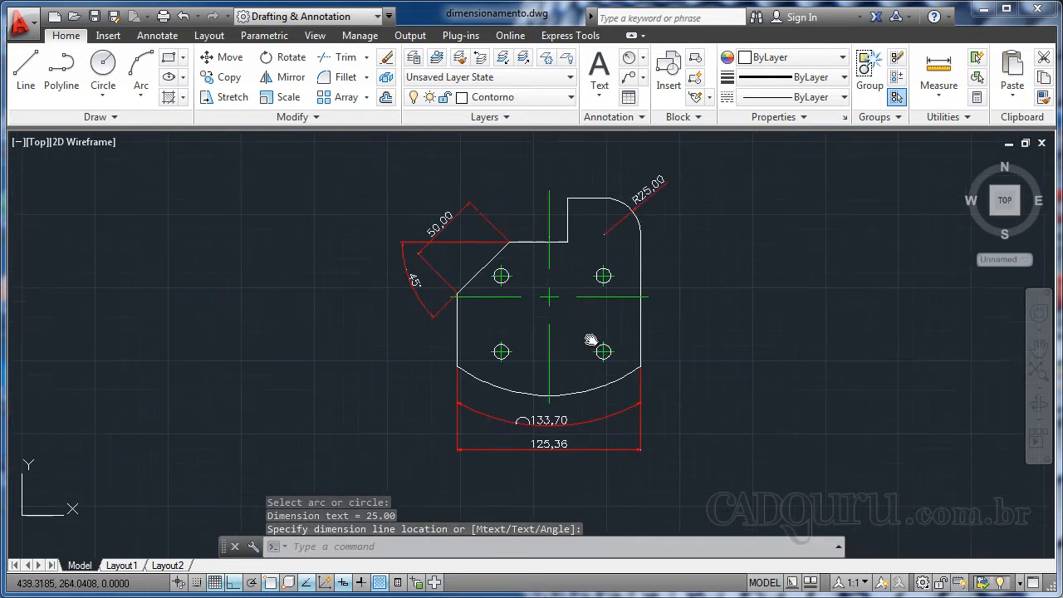
scroll(692, 271, "up", 2)
scroll(677, 270, "down", 2)
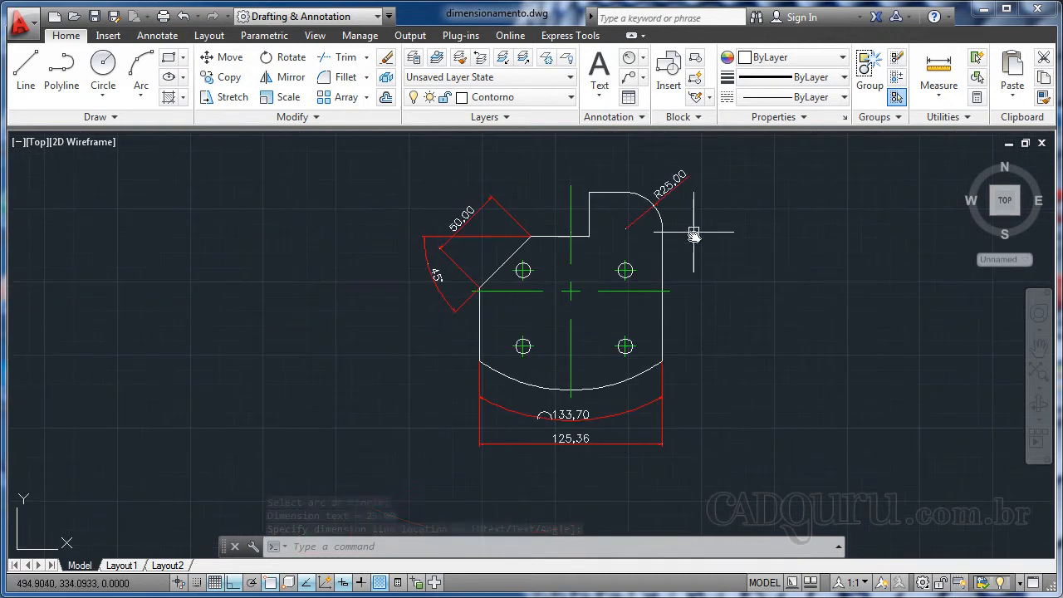
left_click(644, 60)
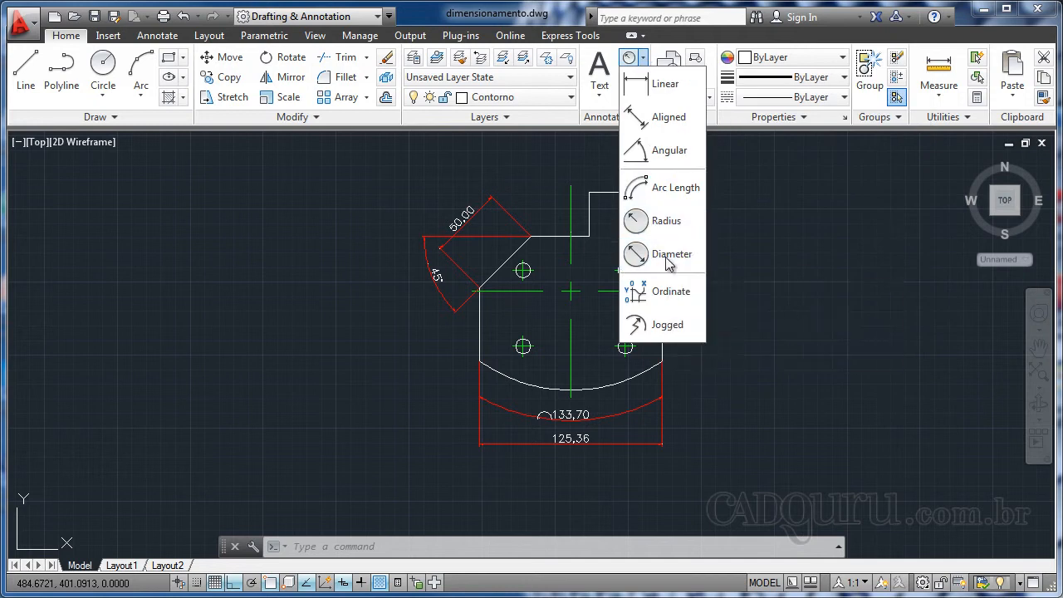
left_click(660, 255)
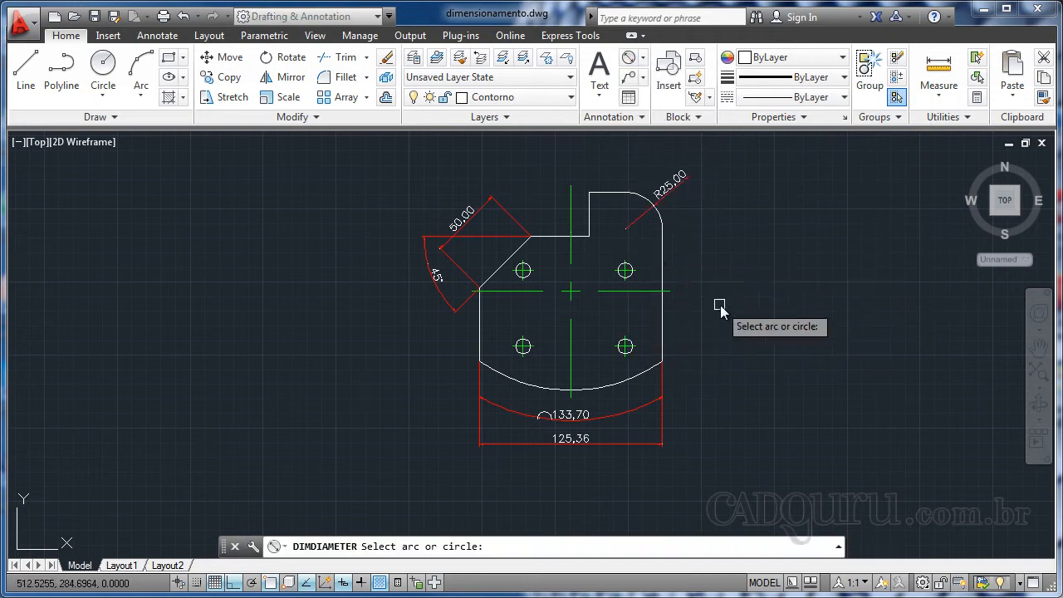
scroll(640, 266, "up", 6)
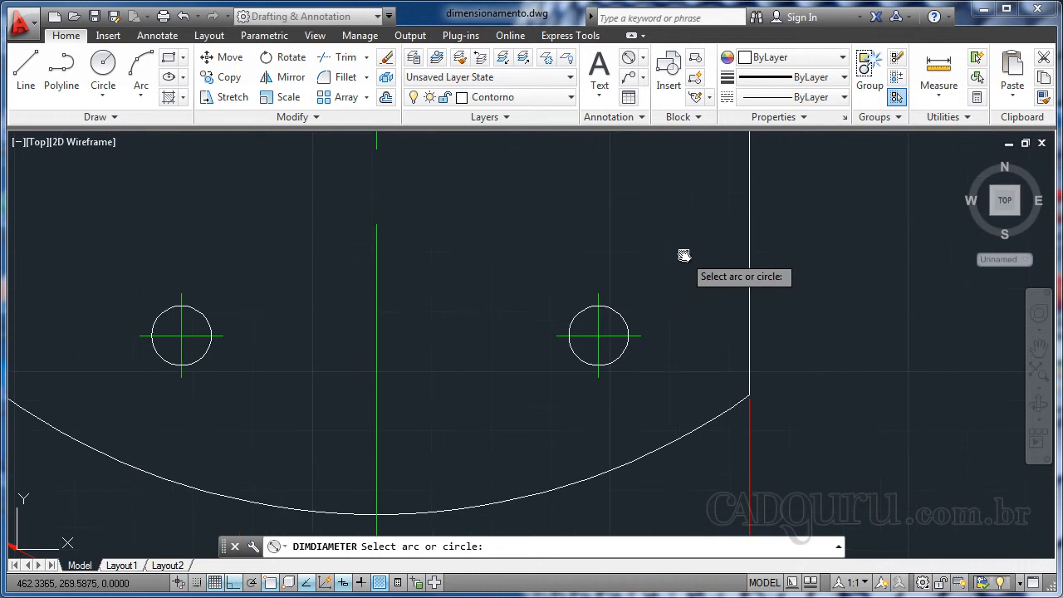
mouse_move(682, 254)
middle_mouse_down()
mouse_move(662, 247)
mouse_move(739, 240)
middle_mouse_up()
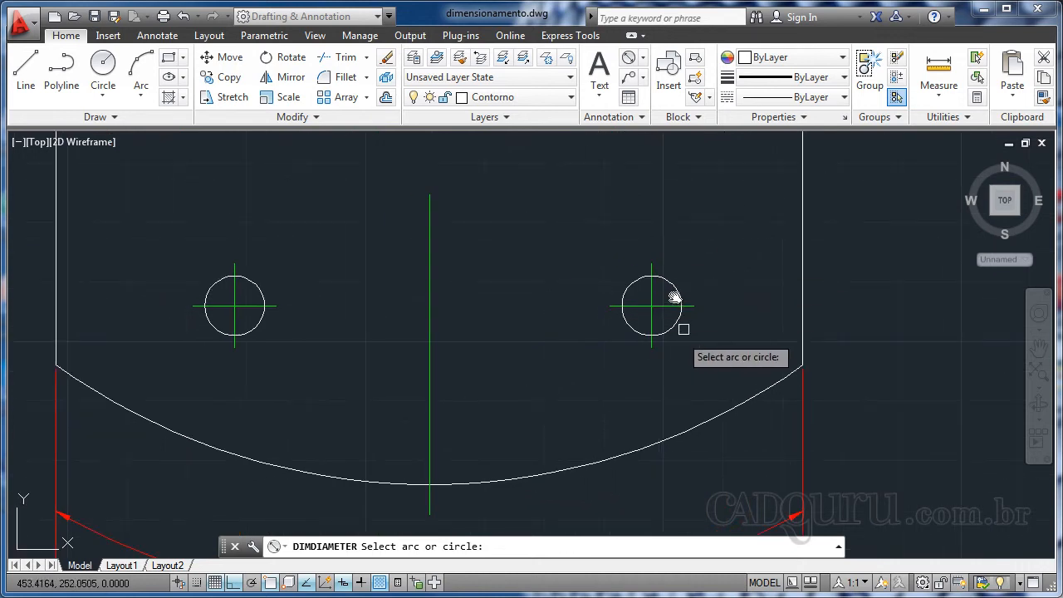
middle_click_drag(693, 278, 612, 318)
left_click(590, 334)
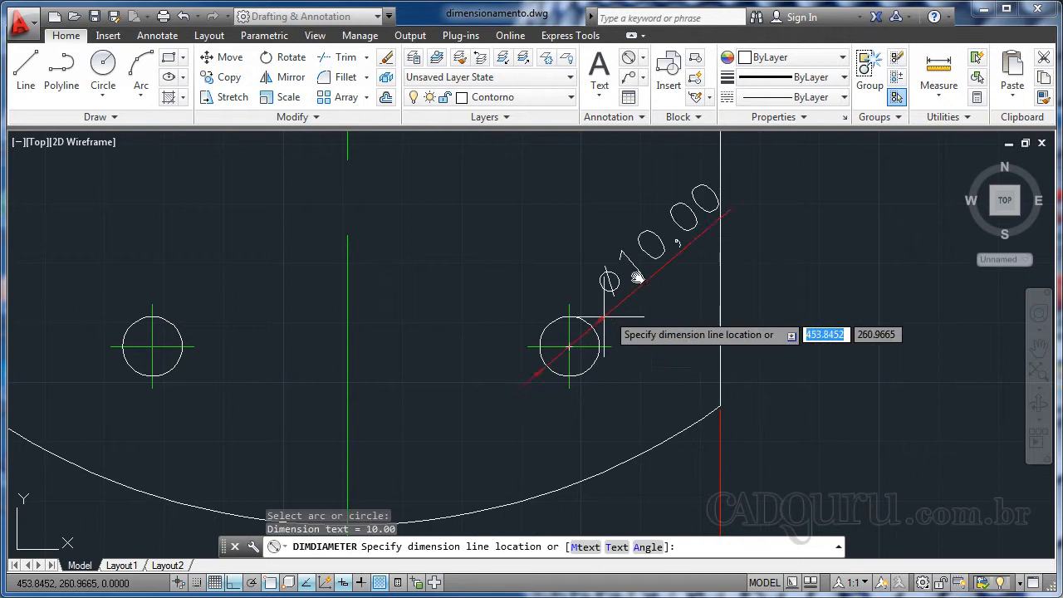
scroll(806, 216, "down", 2)
middle_click_drag(802, 225, 749, 279)
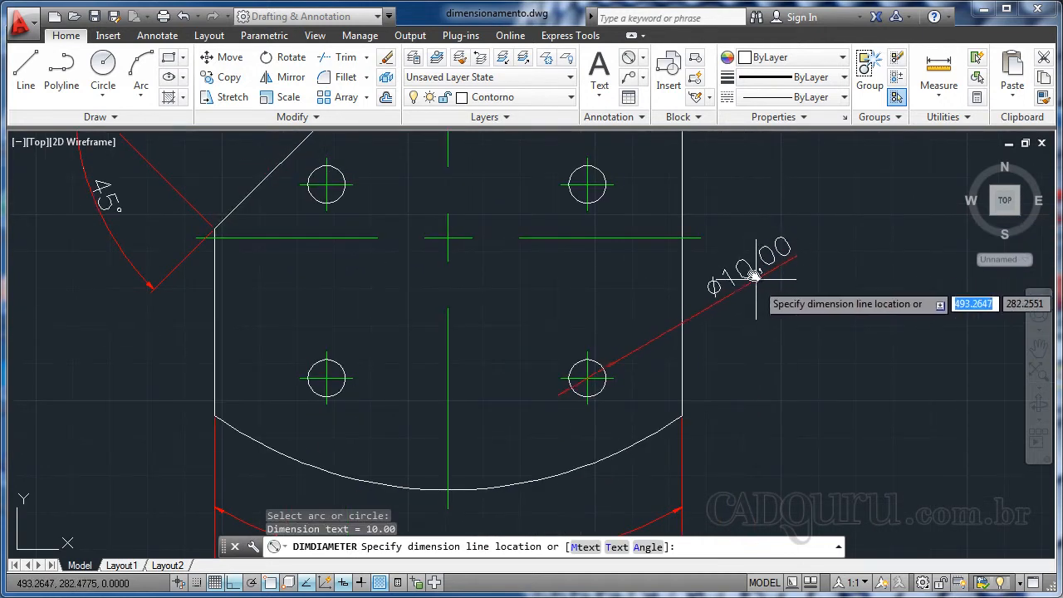
left_click(750, 273)
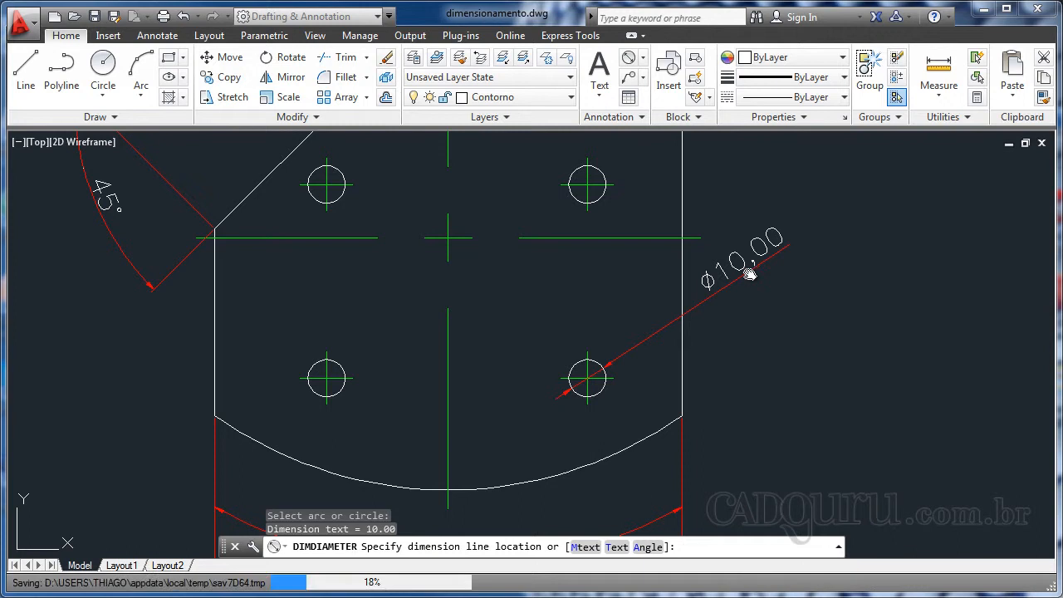
scroll(667, 354, "up", 2)
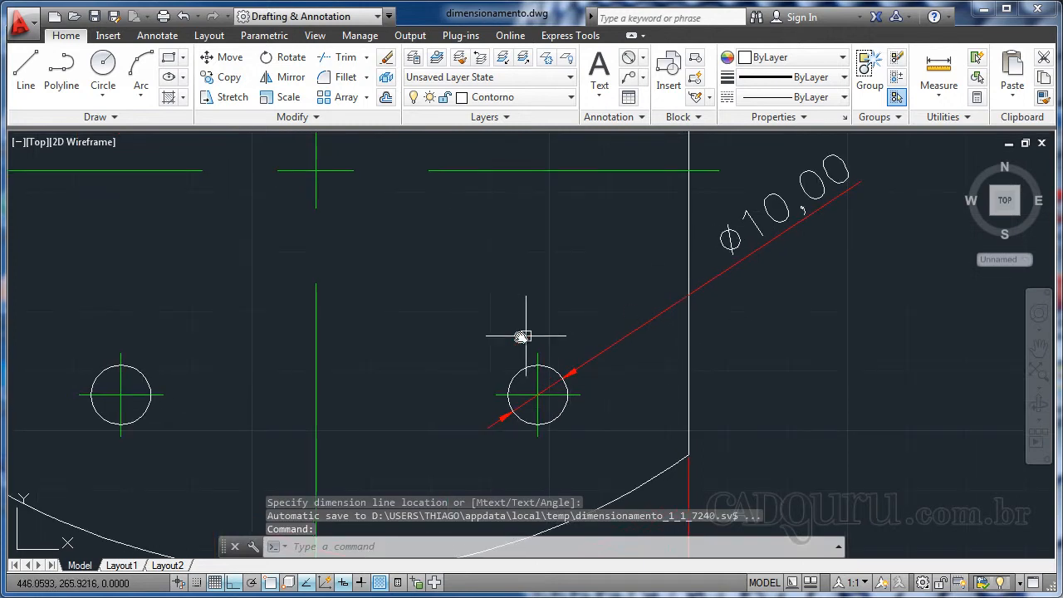
scroll(473, 380, "down", 6)
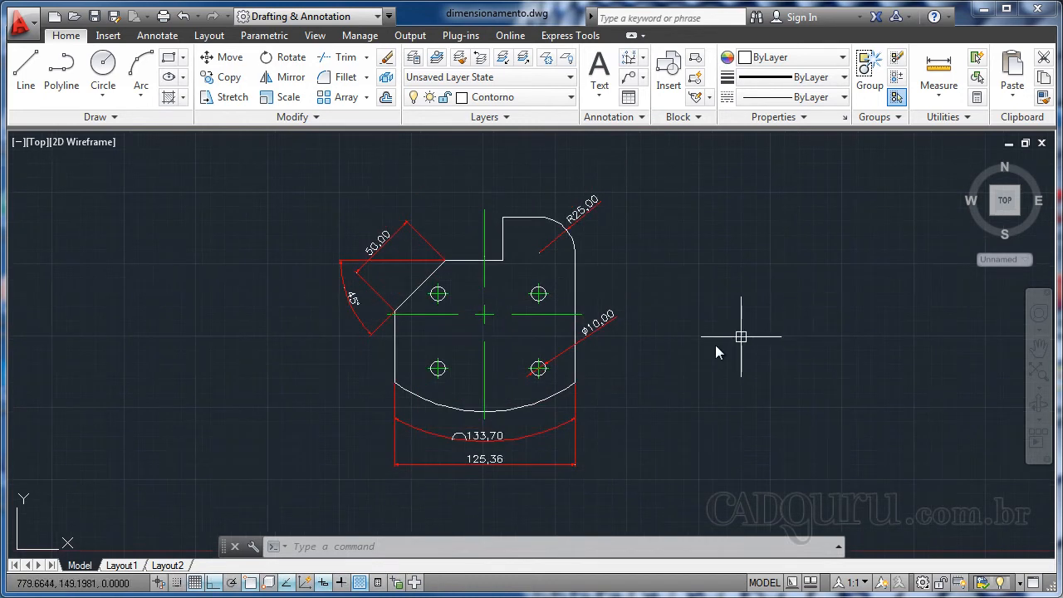
scroll(536, 316, "up", 2)
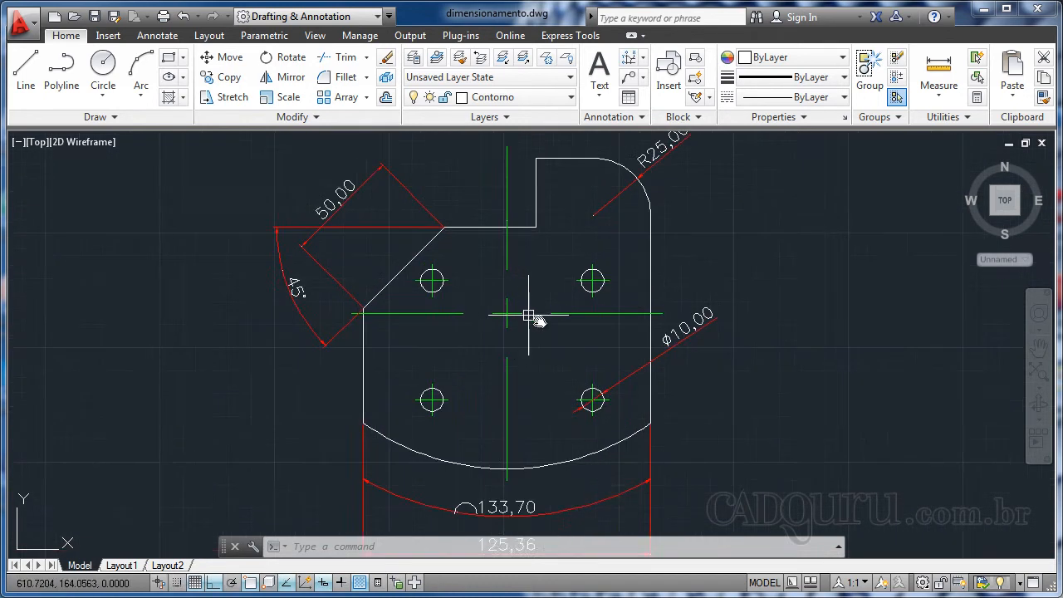
middle_click_drag(699, 257, 700, 265)
scroll(700, 265, "down", 2)
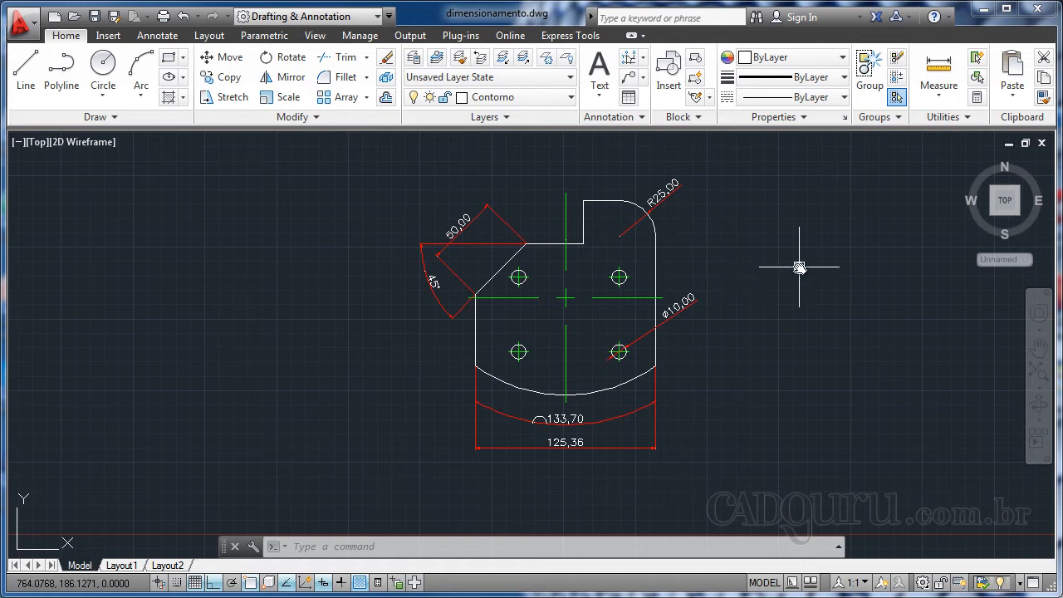
- Move the UCS origin to the centreline intersection at the middle of the plate, with the X axis pointing horizontally right
key("Return")
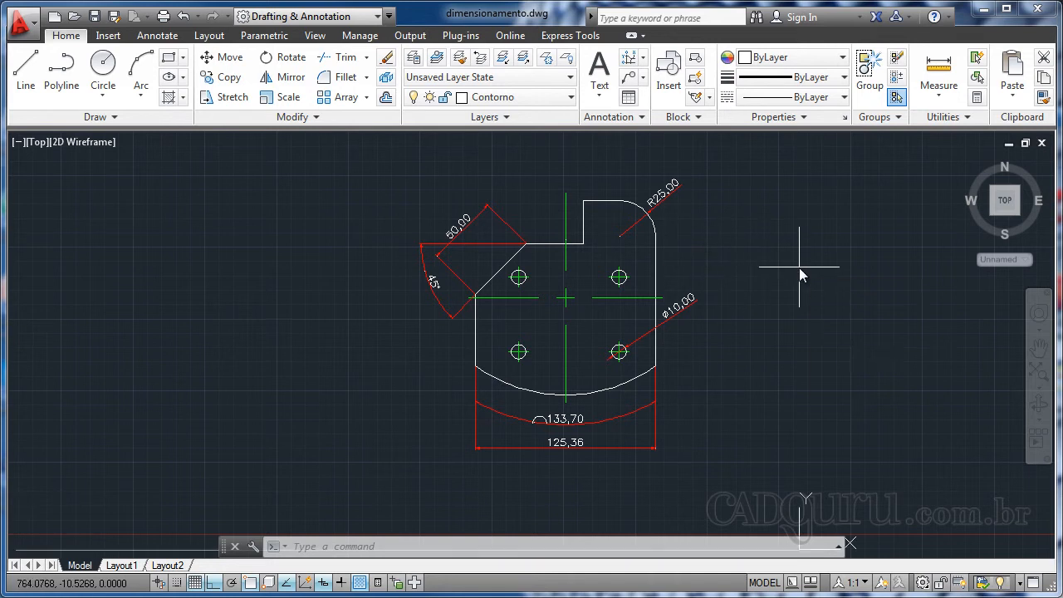
scroll(656, 312, "up", 2)
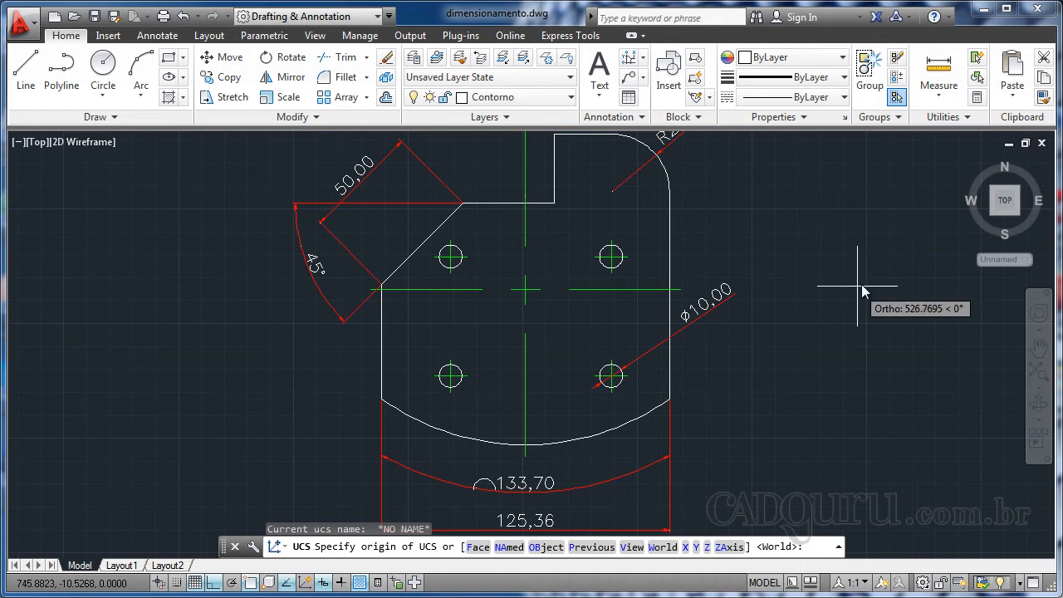
scroll(781, 233, "up", 2)
middle_click_drag(790, 261, 842, 268)
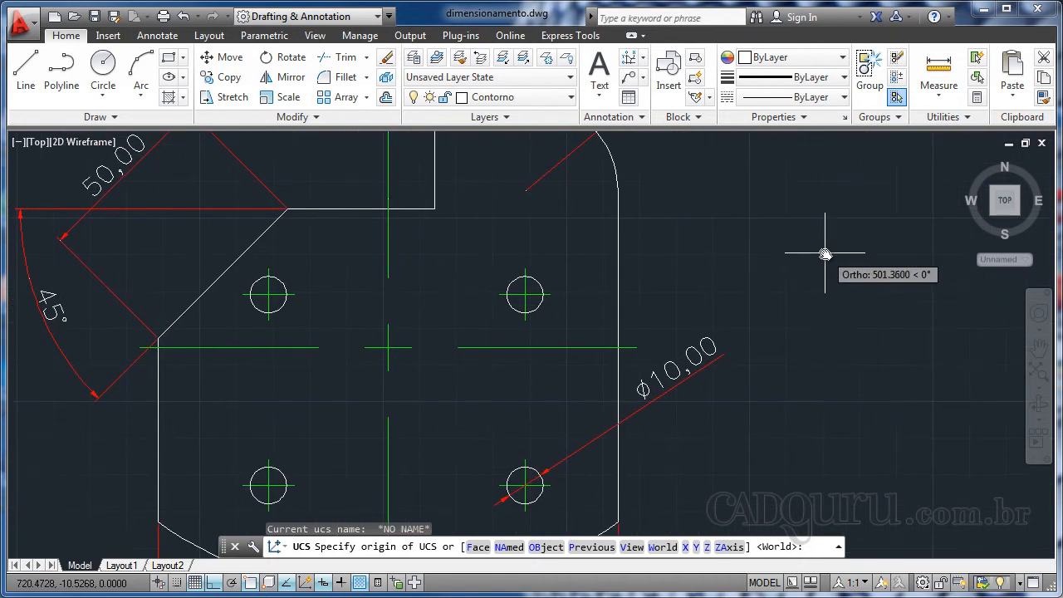
scroll(420, 379, "up", 2)
scroll(543, 422, "up", 2)
scroll(543, 422, "down", 4)
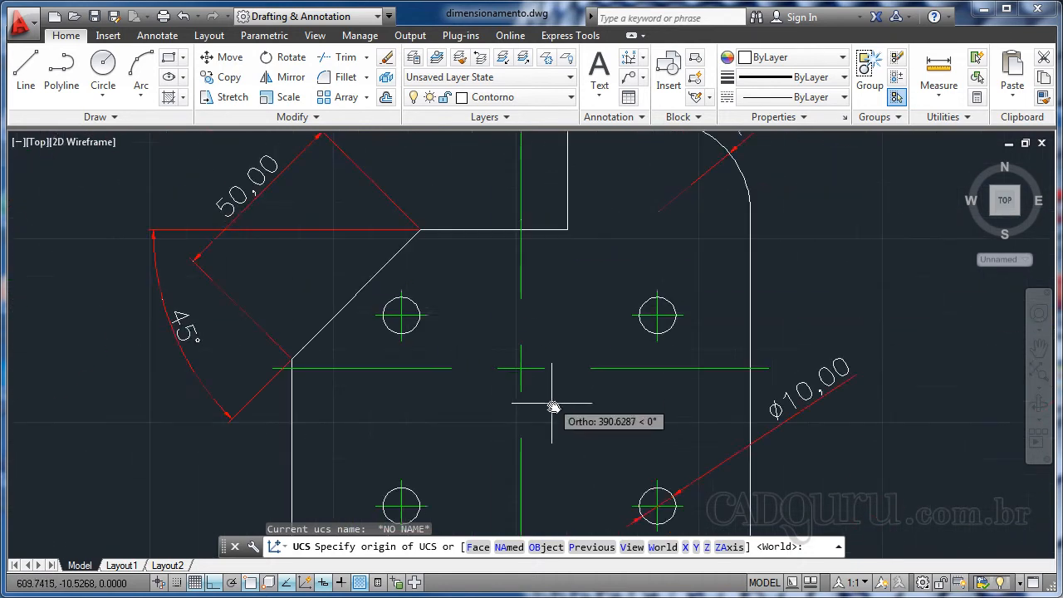
scroll(543, 407, "up", 2)
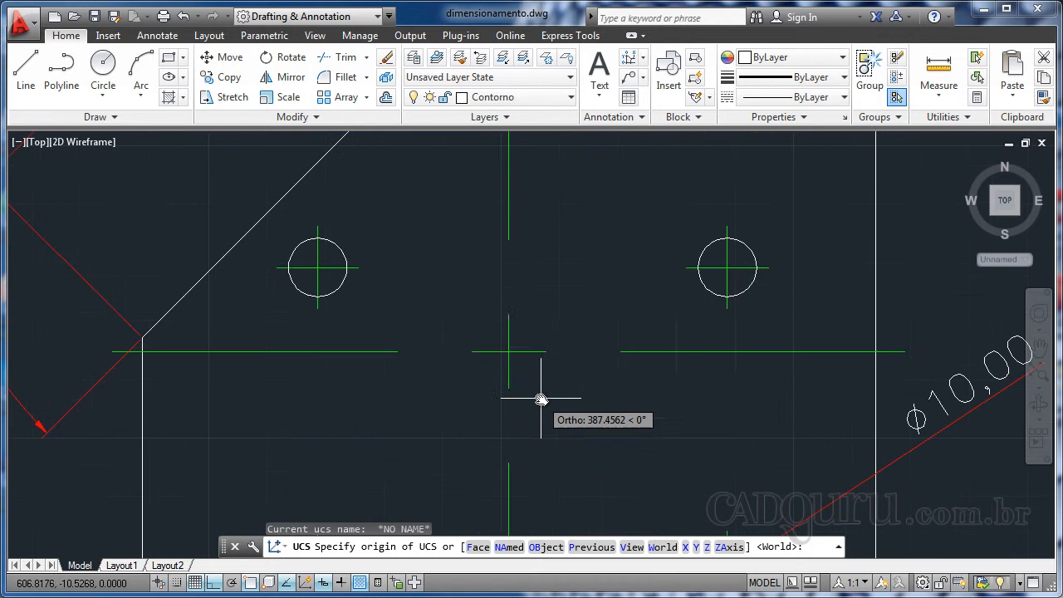
left_click(511, 350)
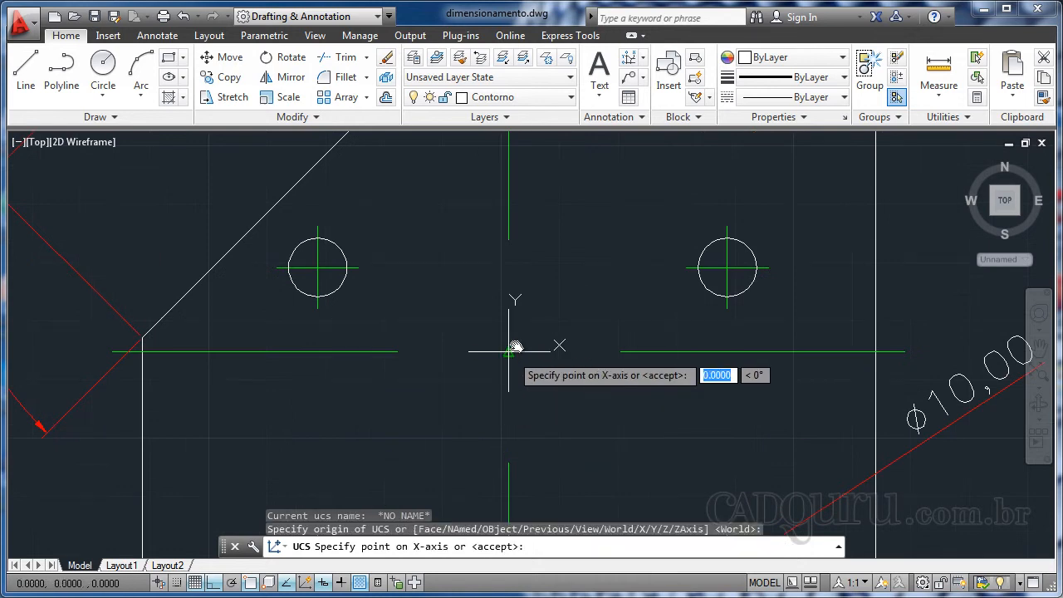
left_click(619, 298)
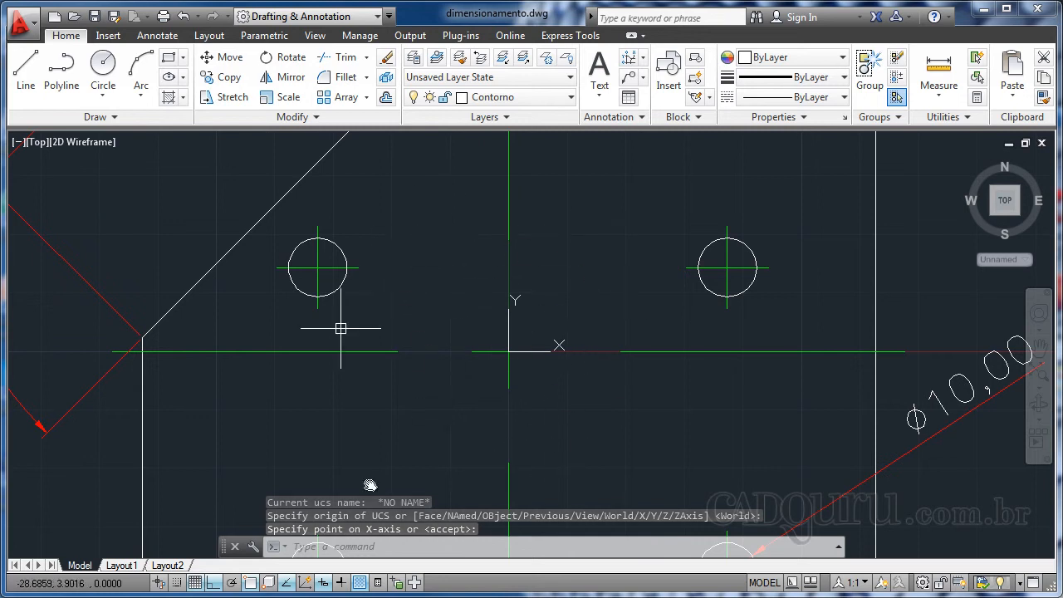
- Add a Y ordinate dimension to the upper-right hole from its horizontal centreline end, with the text outside the plate's right edge
scroll(581, 356, "down", 6)
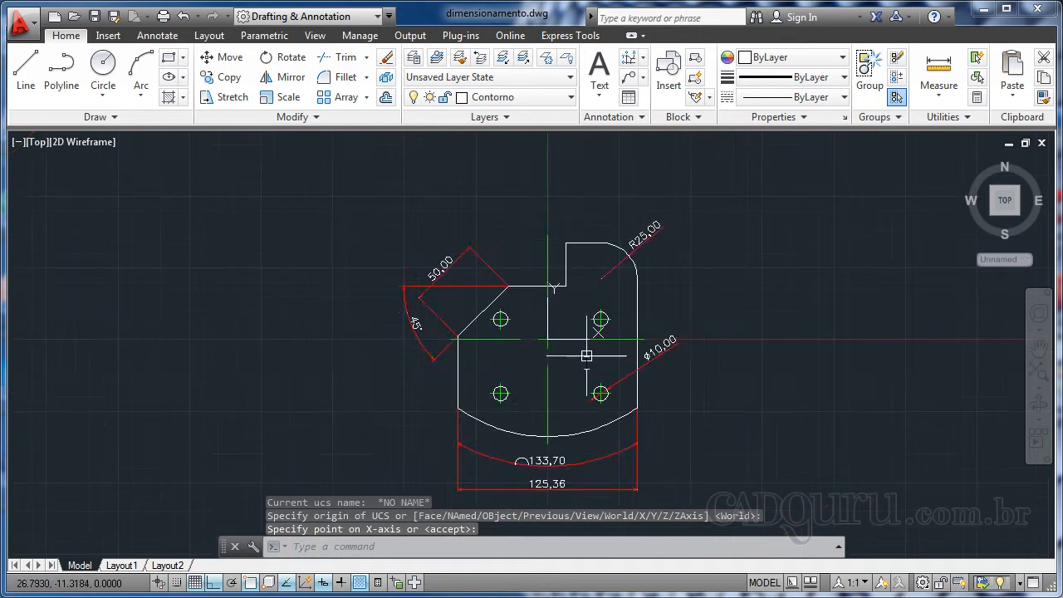
scroll(582, 352, "up", 4)
scroll(551, 370, "down", 3)
middle_click_drag(565, 357, 546, 337)
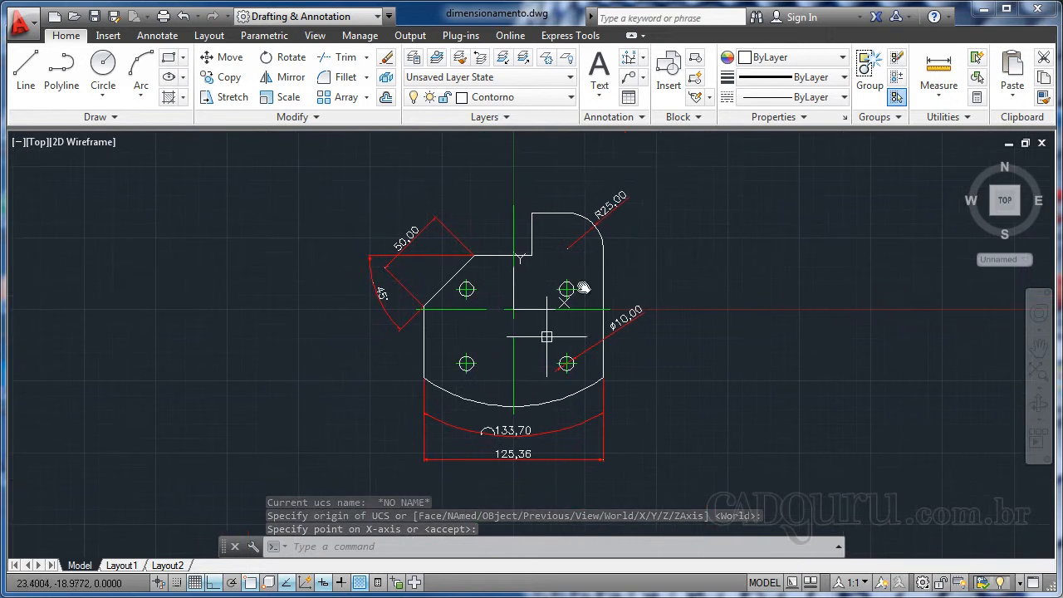
left_click(640, 60)
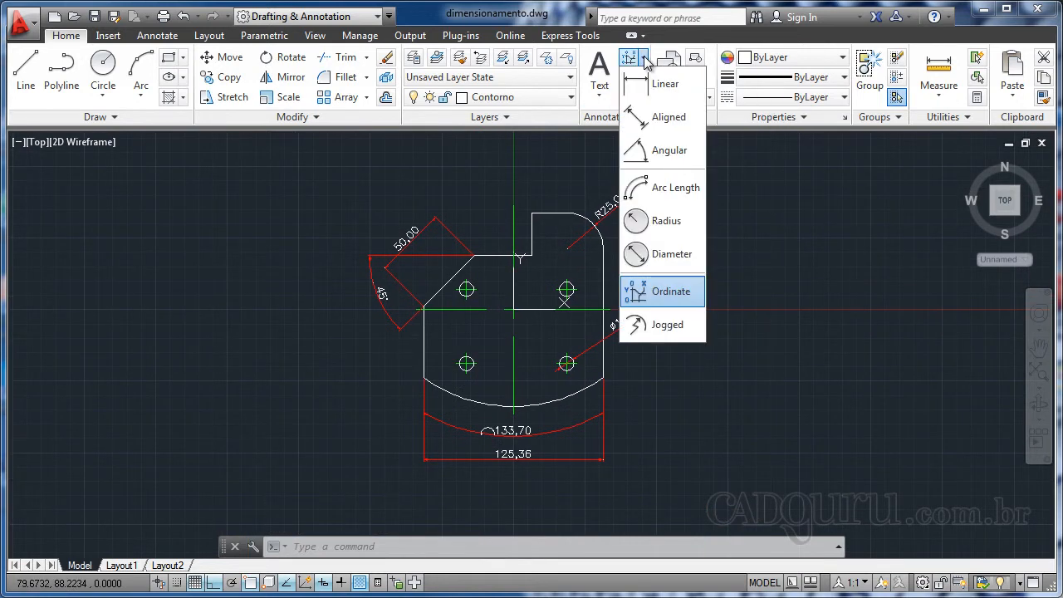
left_click(660, 295)
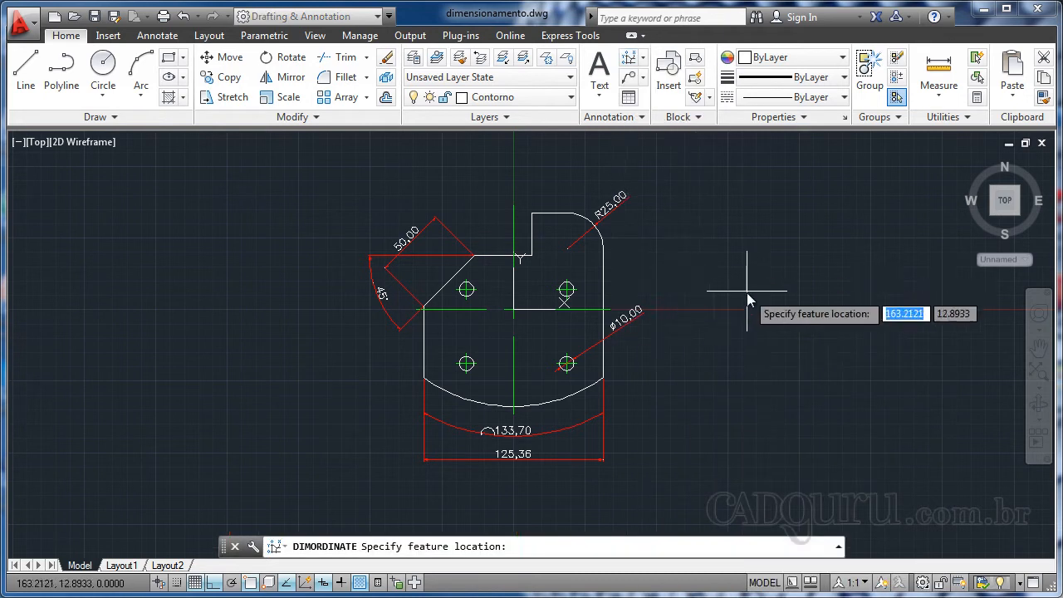
scroll(747, 293, "up", 4)
scroll(632, 249, "down", 3)
middle_click_drag(636, 214, 723, 233)
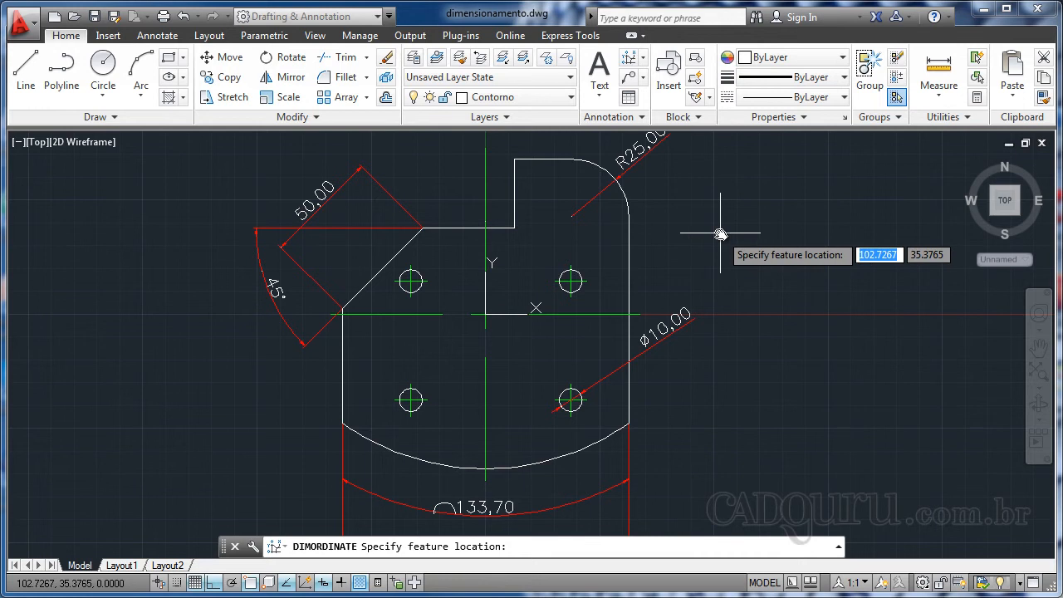
scroll(695, 272, "up", 2)
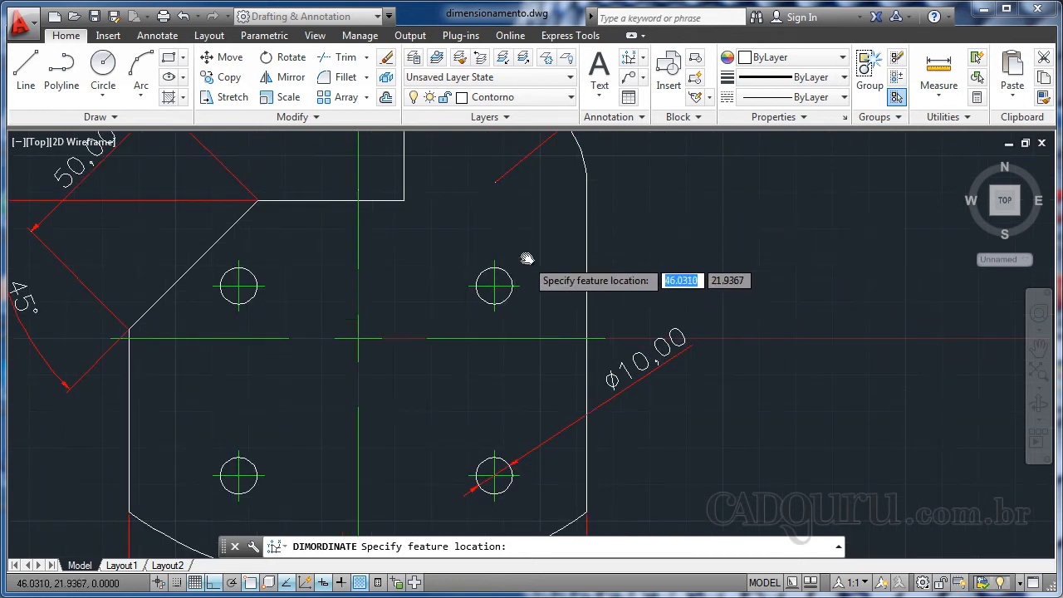
scroll(528, 258, "up", 2)
scroll(529, 248, "down", 1)
middle_click_drag(540, 255, 491, 248)
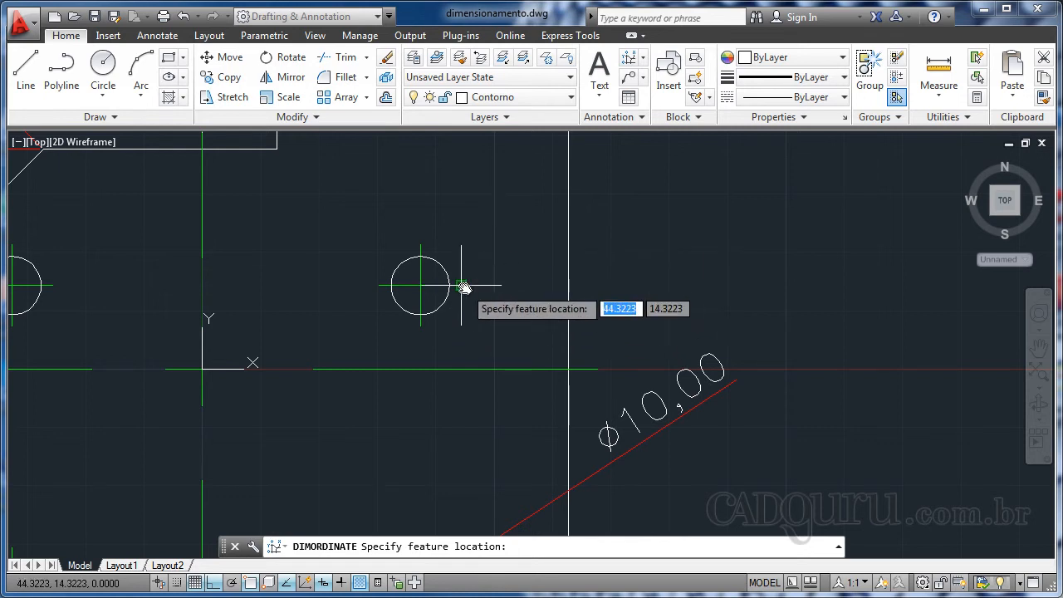
left_click(463, 286)
scroll(690, 278, "down", 2)
scroll(670, 274, "down", 2)
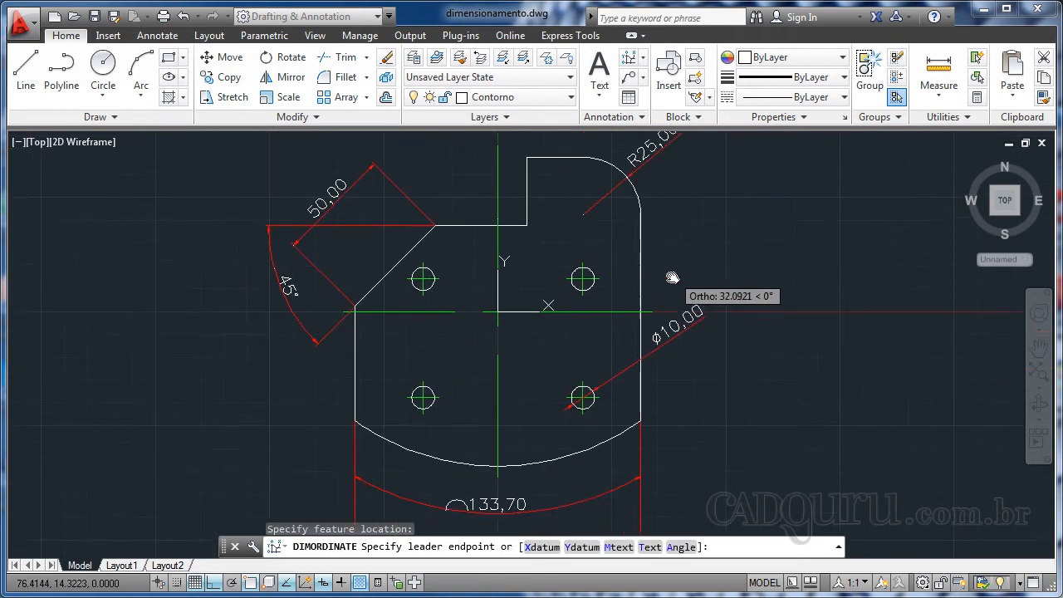
middle_click_drag(672, 276, 662, 297)
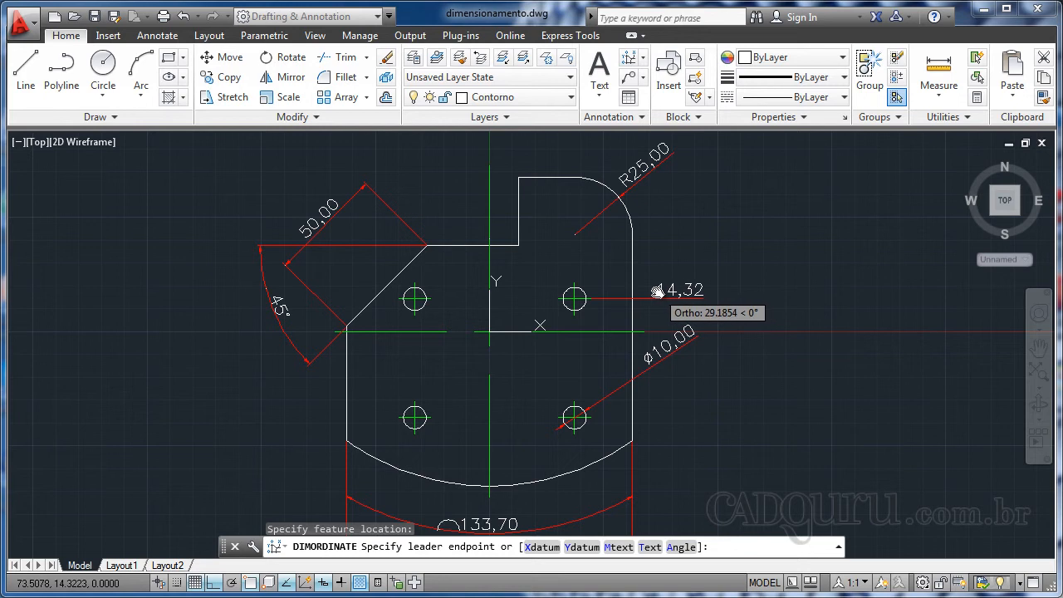
left_click(657, 291)
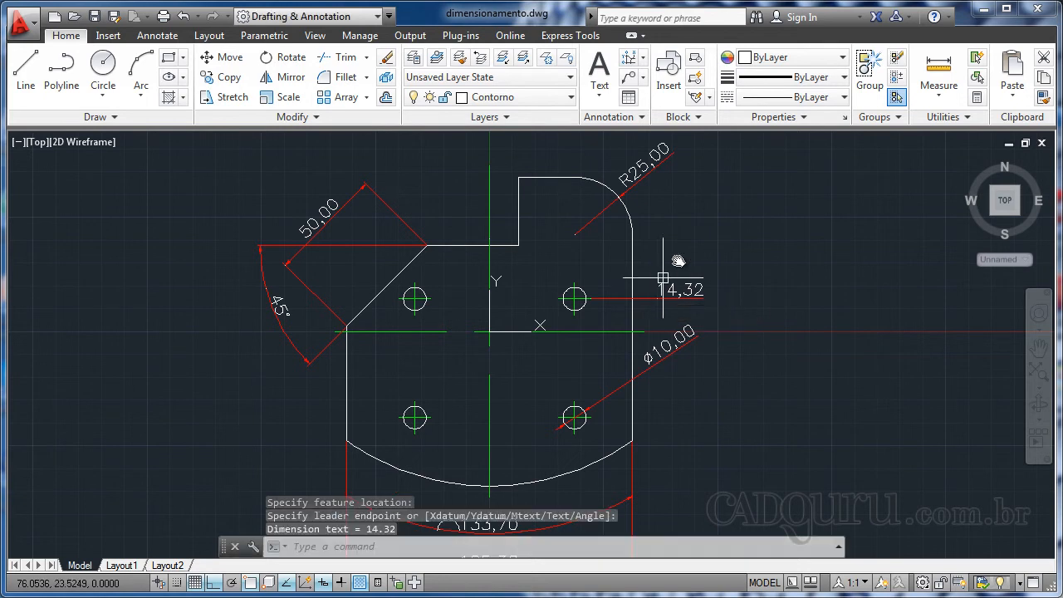
- Add an X ordinate dimension to the centre of the upper-right hole, with its leader running vertically above the plate
middle_click_drag(717, 231, 723, 324)
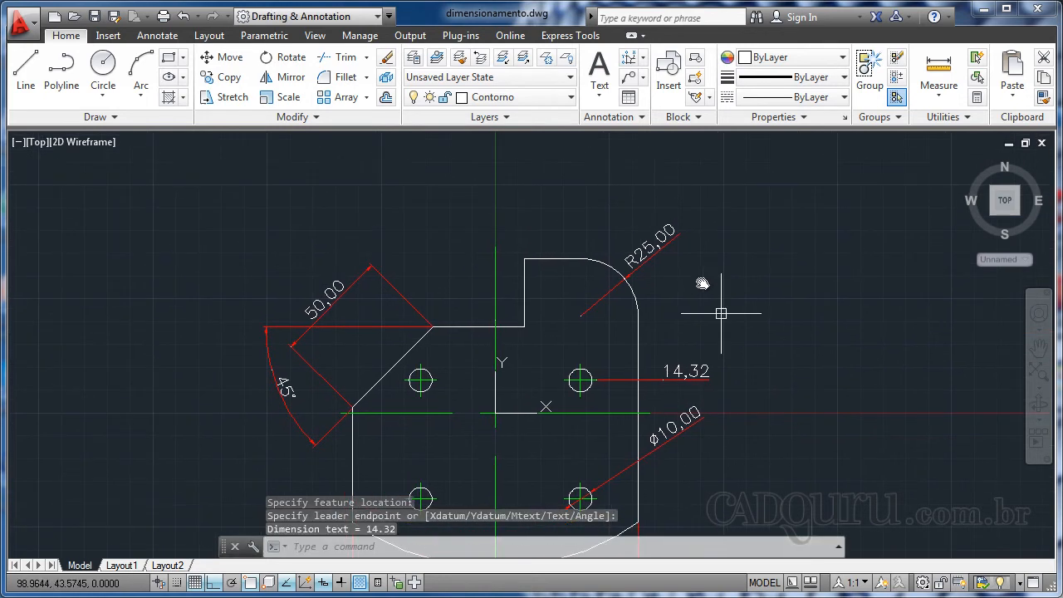
left_click(644, 58)
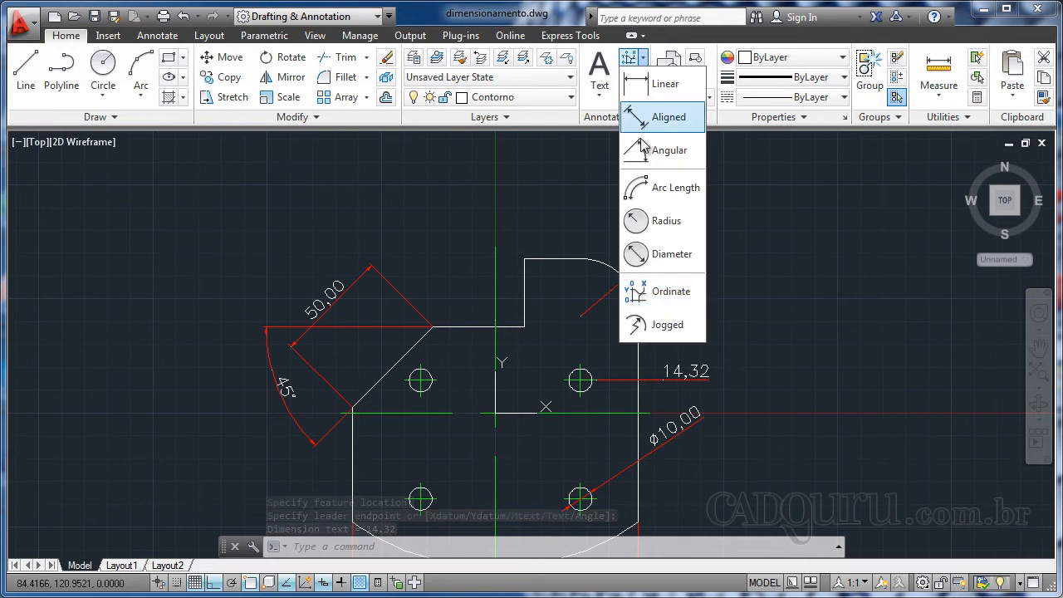
left_click(658, 292)
scroll(572, 381, "up", 2)
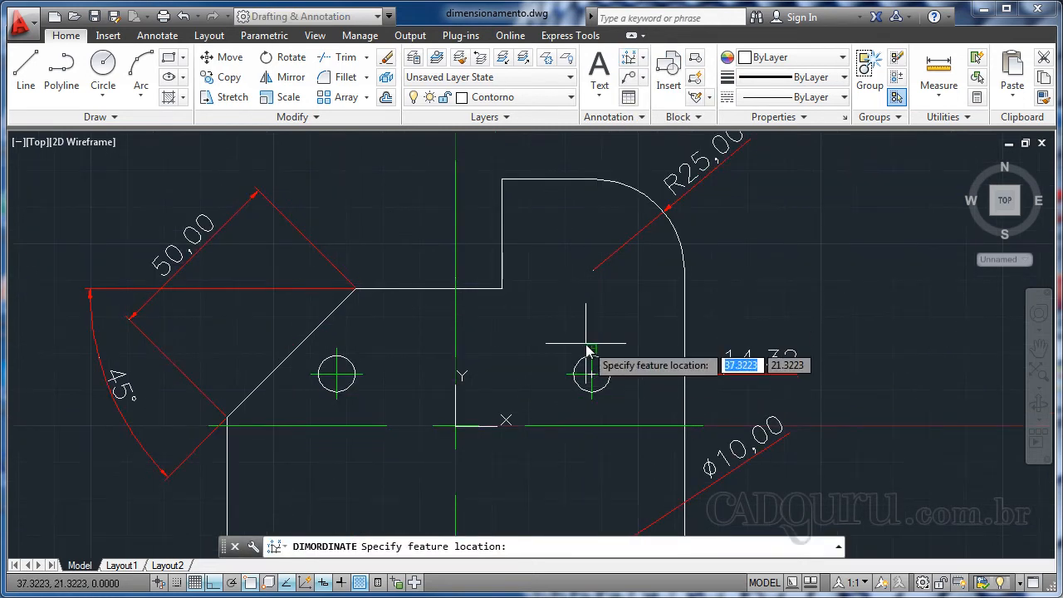
left_click(591, 374)
scroll(578, 246, "down", 2)
middle_click_drag(583, 245, 587, 310)
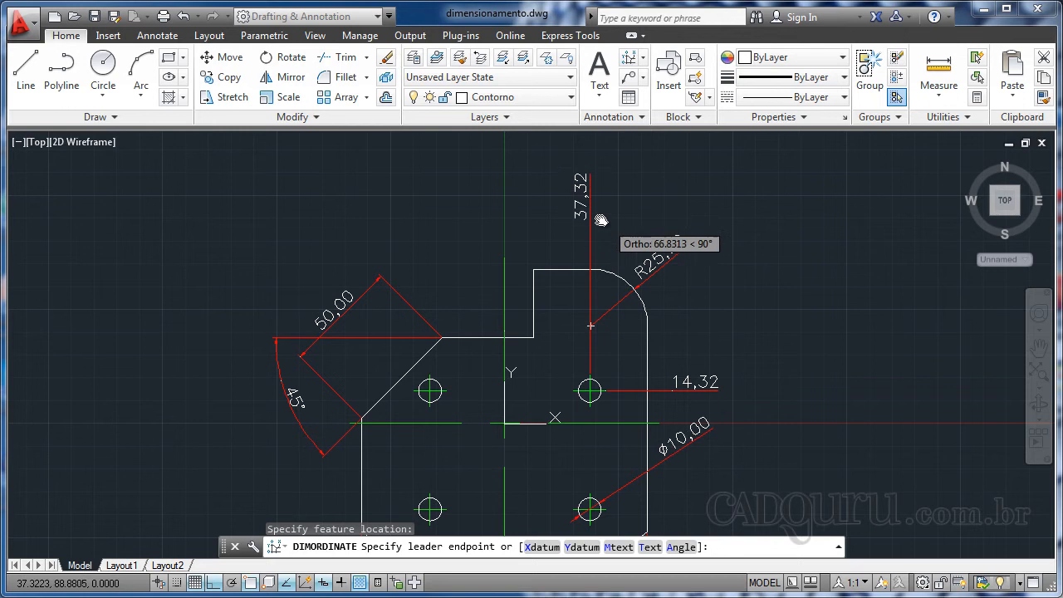
left_click(594, 230)
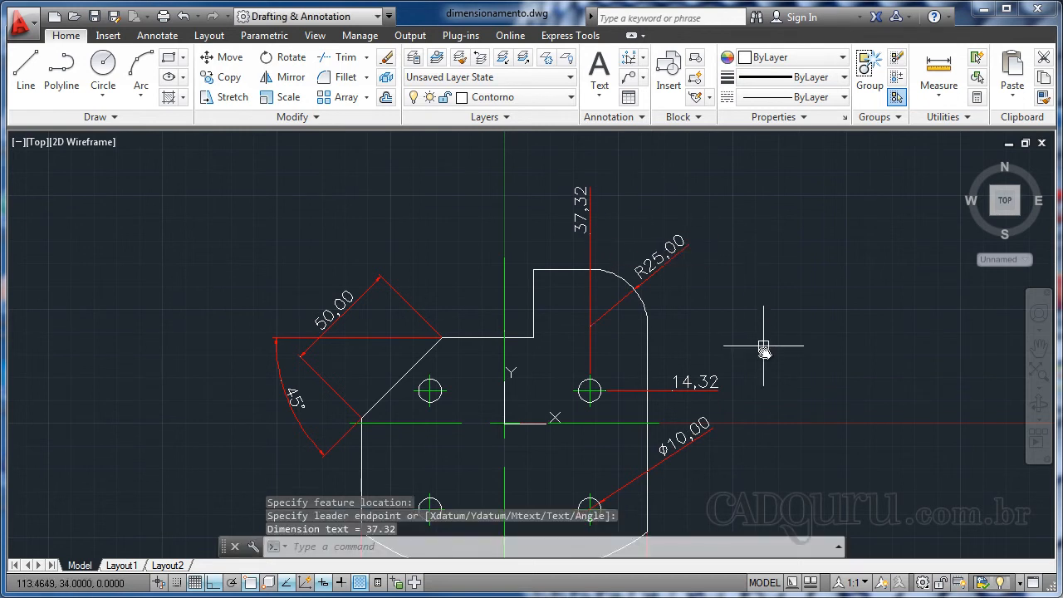
- Examine the upper-right hole's two ordinate dimensions in relation to the UCS origin at the plate's centre
middle_click_drag(759, 349, 771, 326)
scroll(599, 378, "up", 2)
middle_click_drag(596, 380, 597, 430)
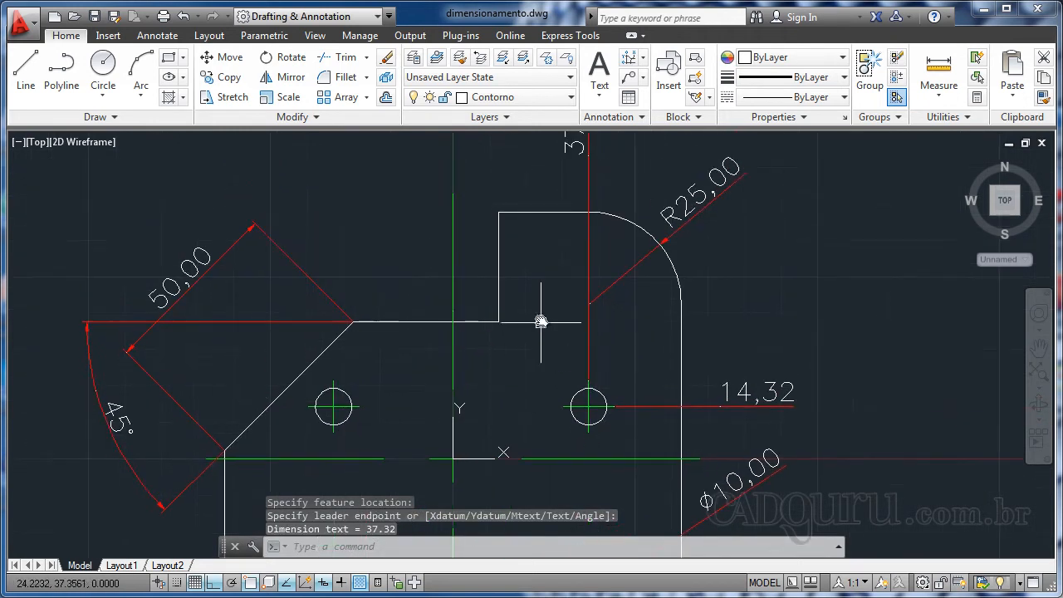
scroll(541, 317, "down", 2)
middle_click_drag(541, 317, 538, 351)
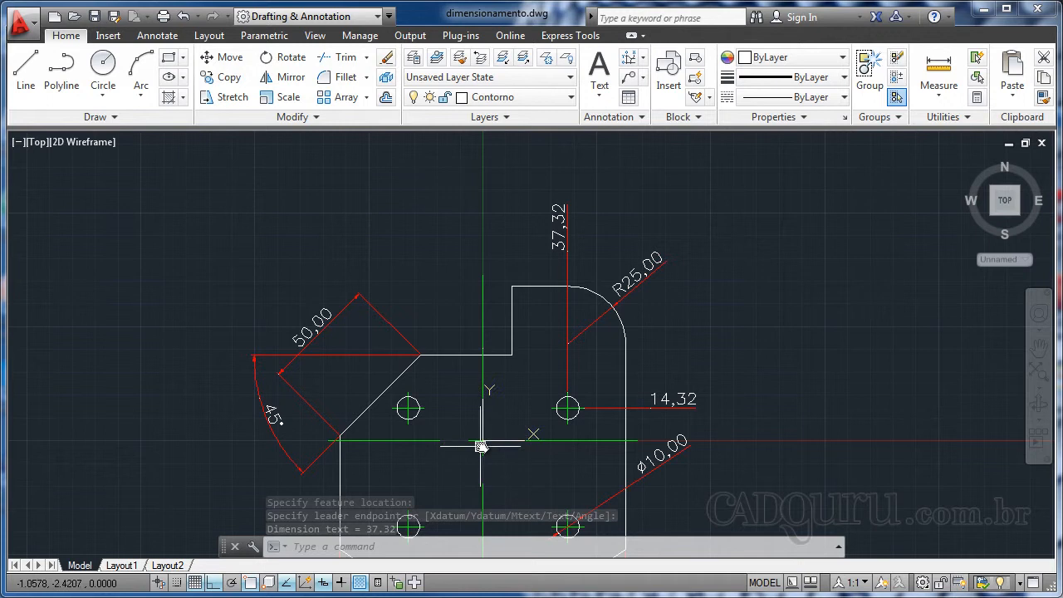
scroll(483, 442, "up", 2)
scroll(525, 360, "down", 3)
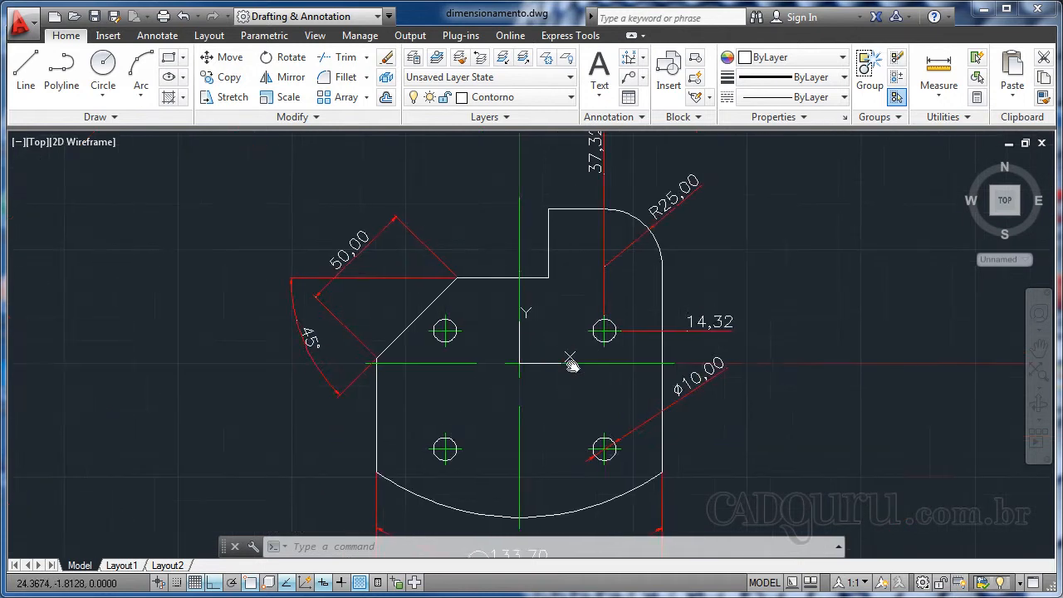
middle_click_drag(544, 349, 570, 305)
scroll(587, 346, "up", 1)
middle_click_drag(482, 337, 510, 353)
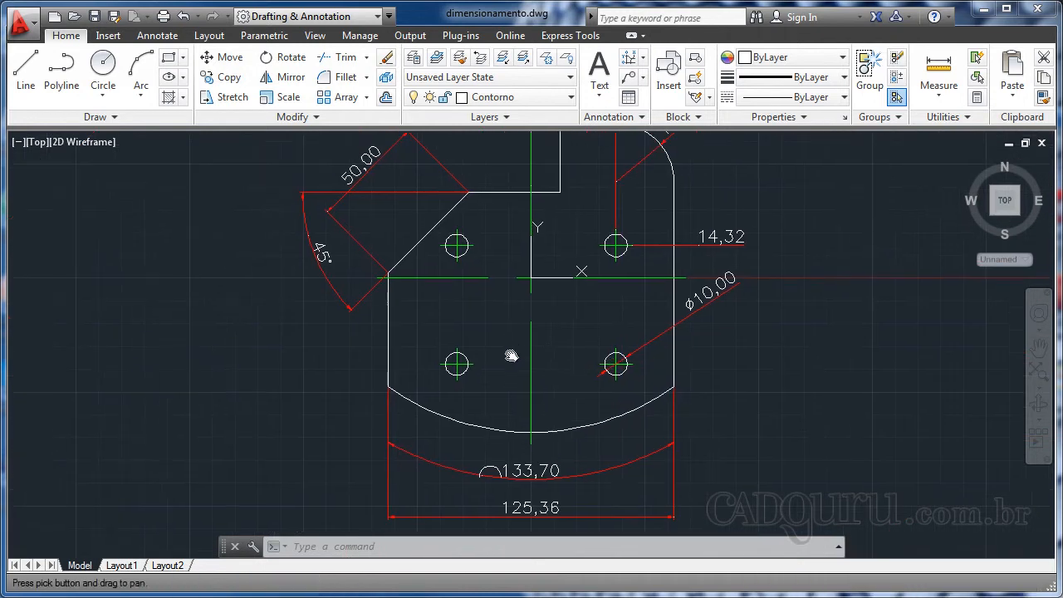
- Add a Y ordinate dimension to the lower-left hole from its horizontal centreline end, with the text outside the plate's left edge
left_click(644, 58)
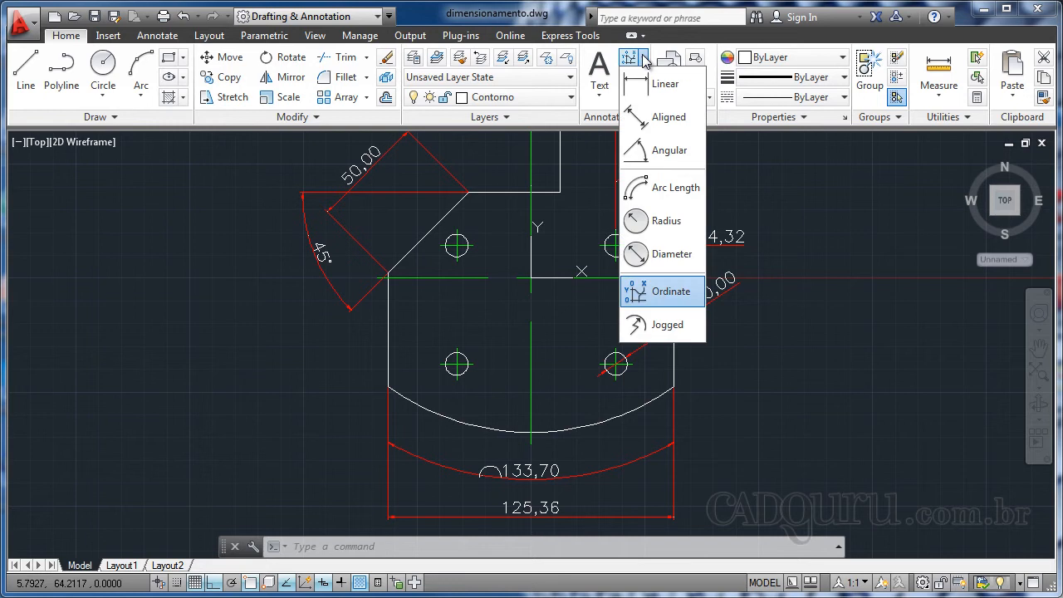
left_click(666, 292)
scroll(440, 365, "up", 1)
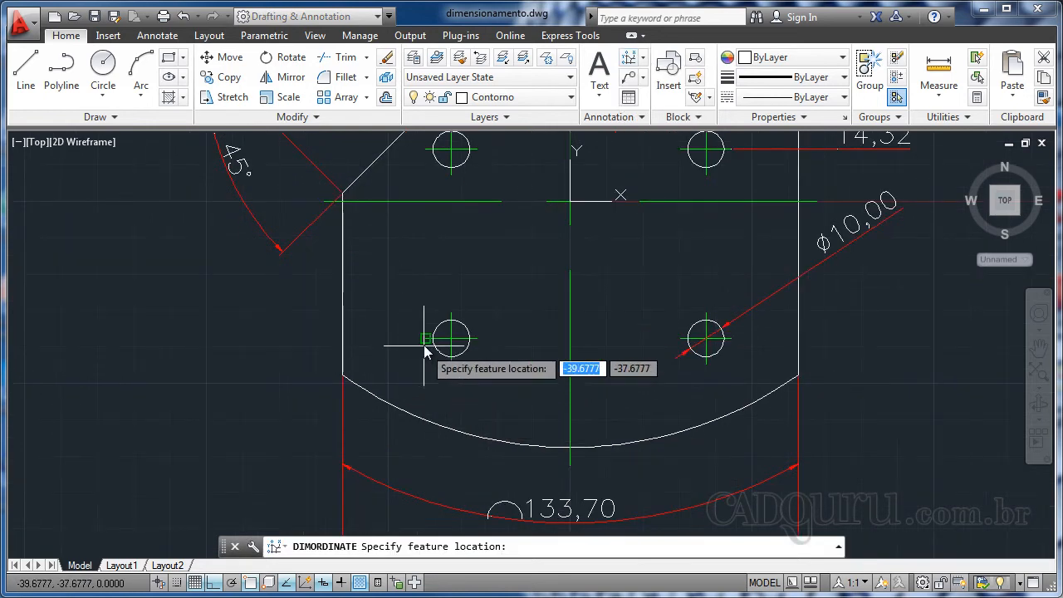
left_click(424, 346)
scroll(242, 356, "down", 1)
middle_click_drag(243, 361, 357, 385)
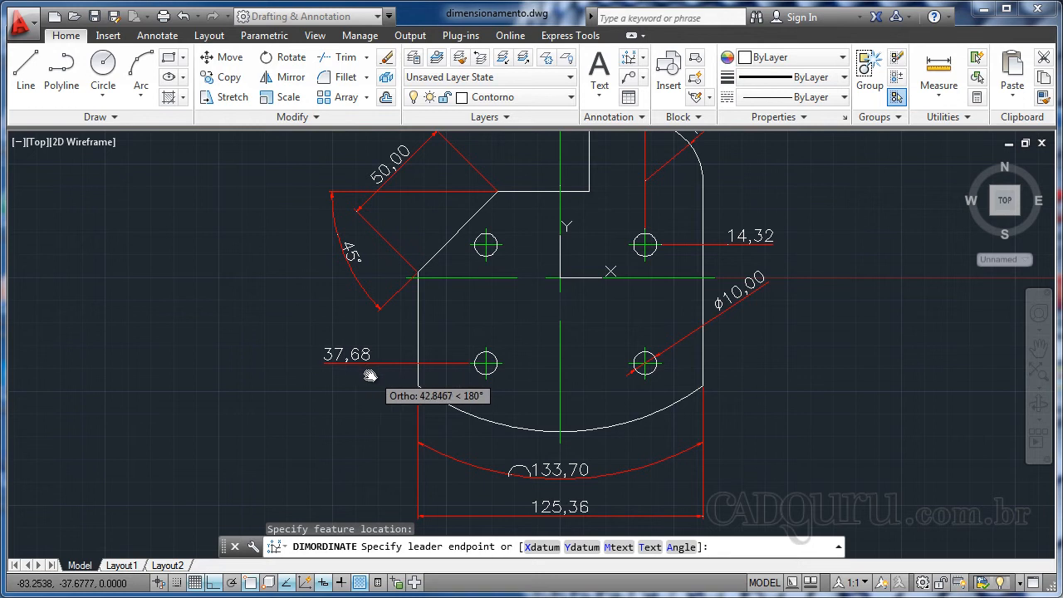
left_click(369, 375)
scroll(339, 383, "up", 1)
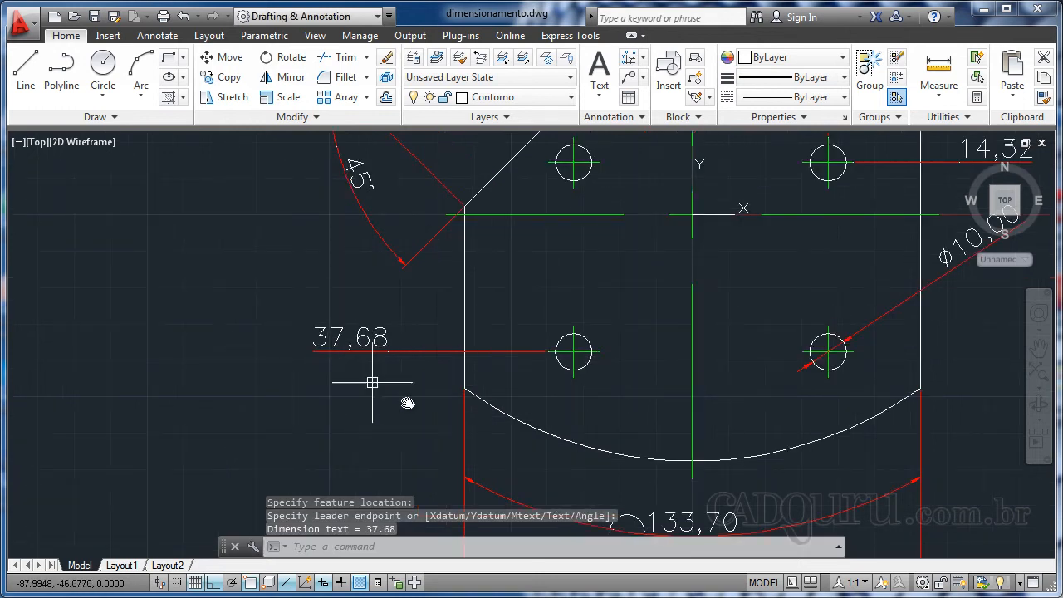
middle_click_drag(439, 414, 461, 390)
scroll(457, 312, "down", 1)
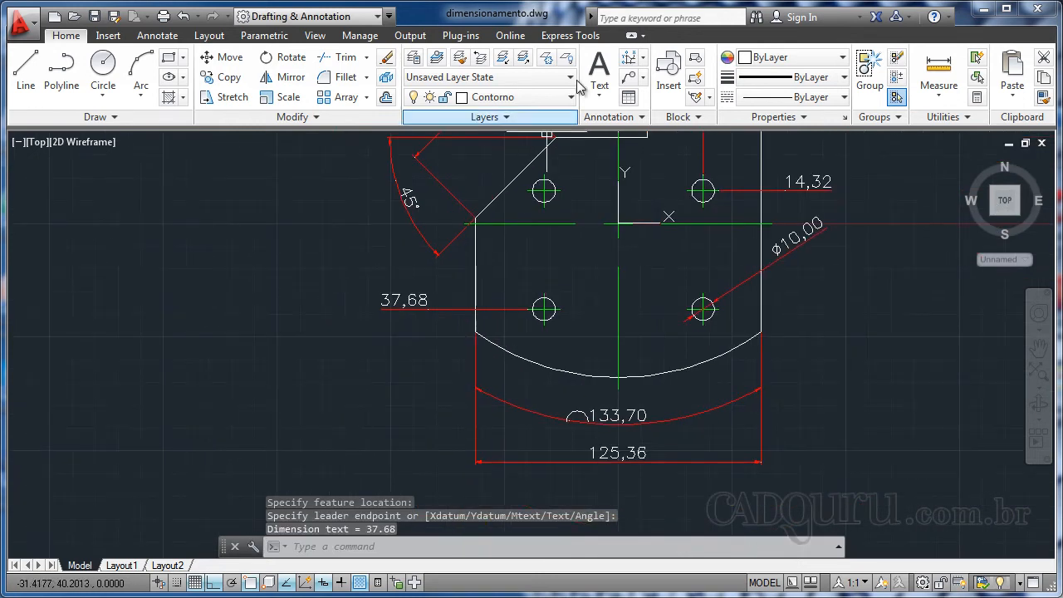
- Add an X ordinate dimension to the lower-left hole from its vertical centreline's lower end, with the text below the plate's overall width dimension
left_click(645, 62)
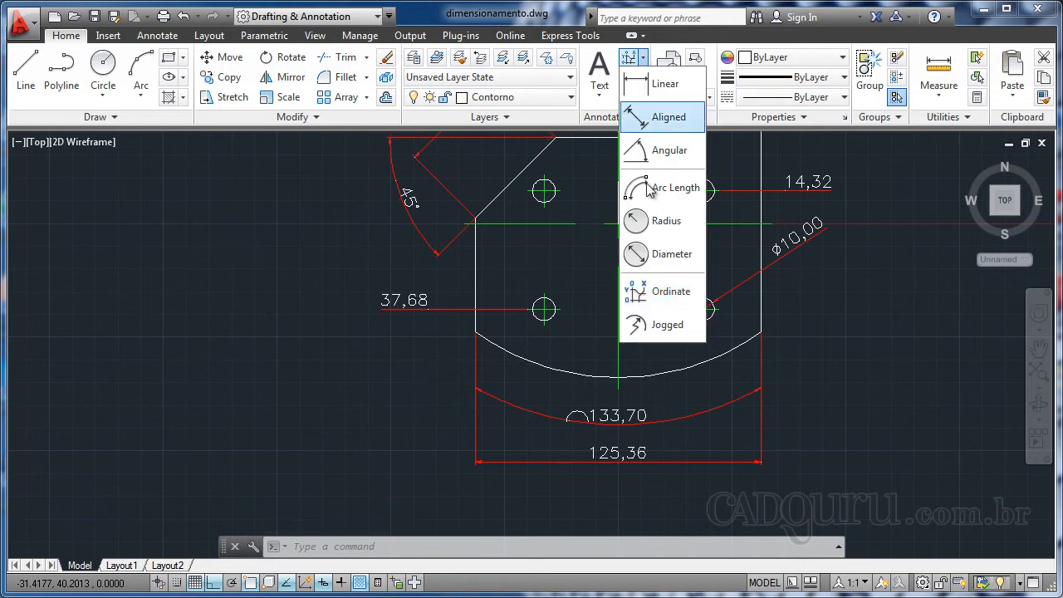
left_click(669, 291)
scroll(541, 396, "up", 5)
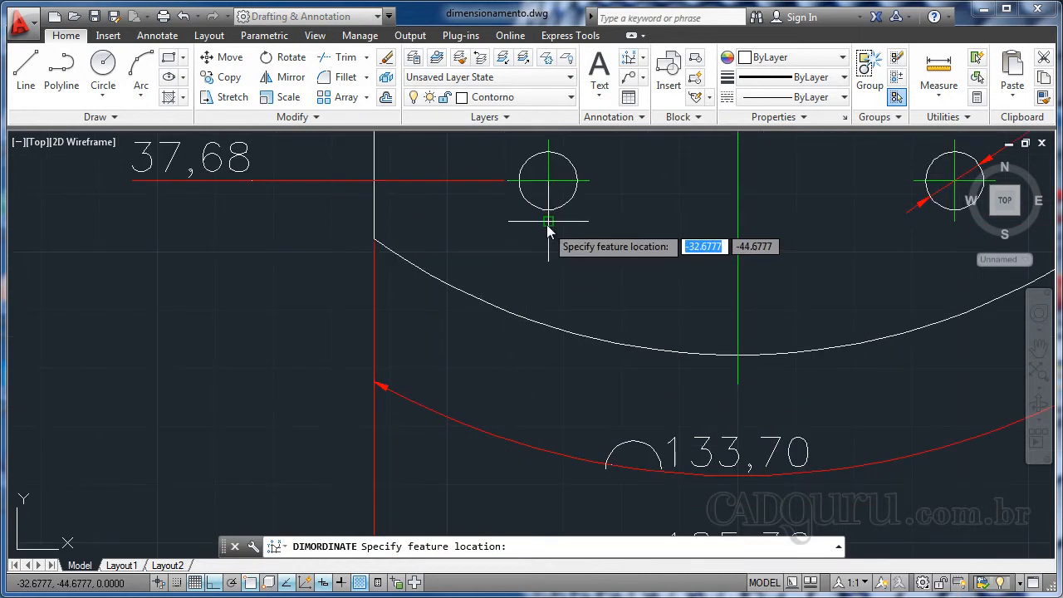
left_click(546, 219)
scroll(536, 424, "down", 3)
scroll(537, 423, "down", 4)
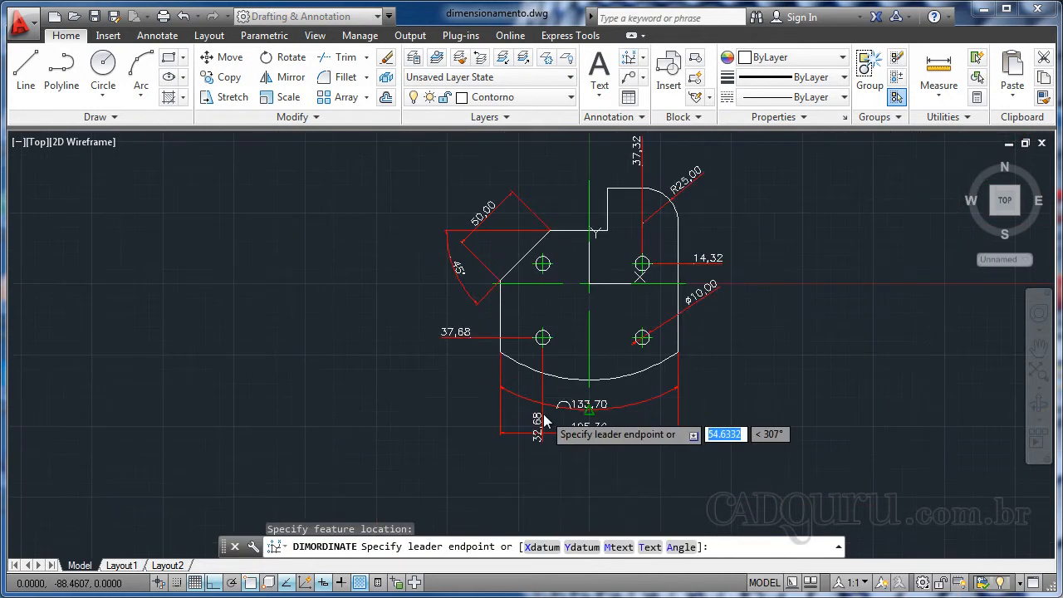
left_click(550, 455)
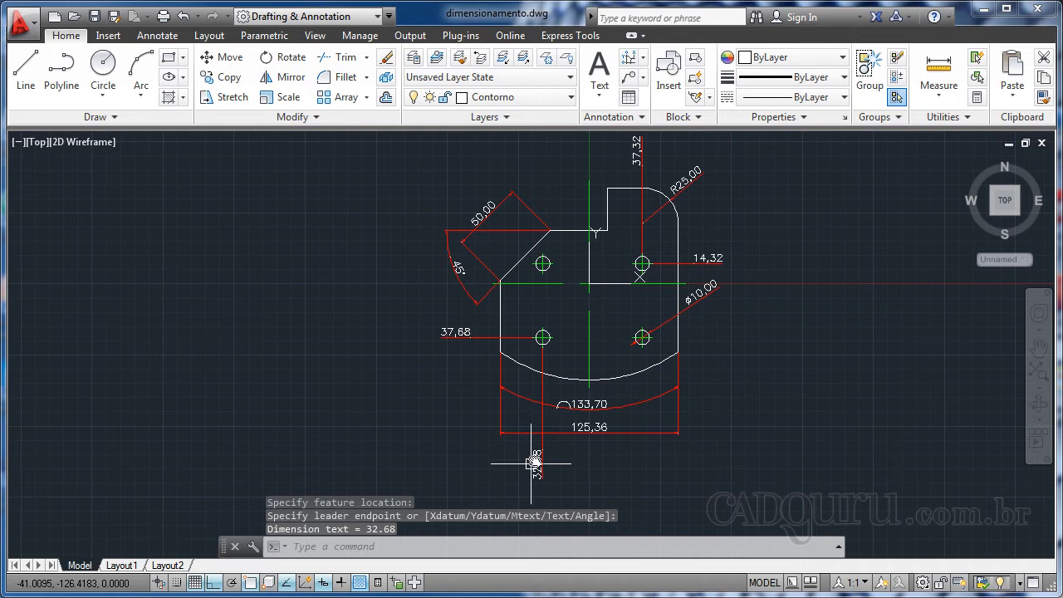
middle_click_drag(460, 337, 396, 337)
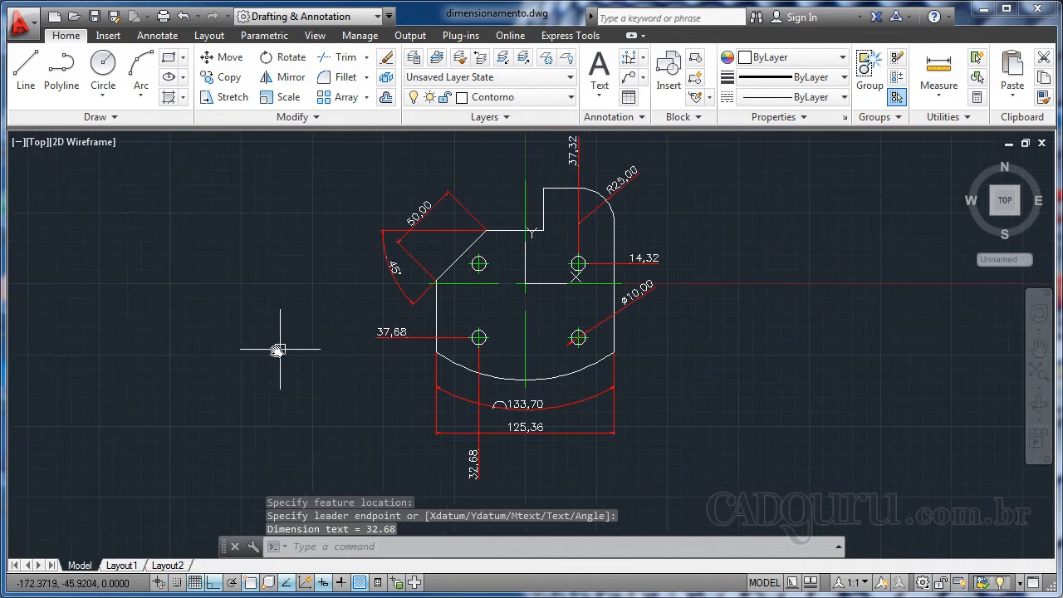
- Examine the plate's angular dimension and the degree symbol in its text up close
scroll(278, 339, "down", 2)
mouse_move(278, 340)
middle_mouse_down()
mouse_move(313, 342)
mouse_move(294, 344)
middle_mouse_up()
scroll(313, 341, "up", 2)
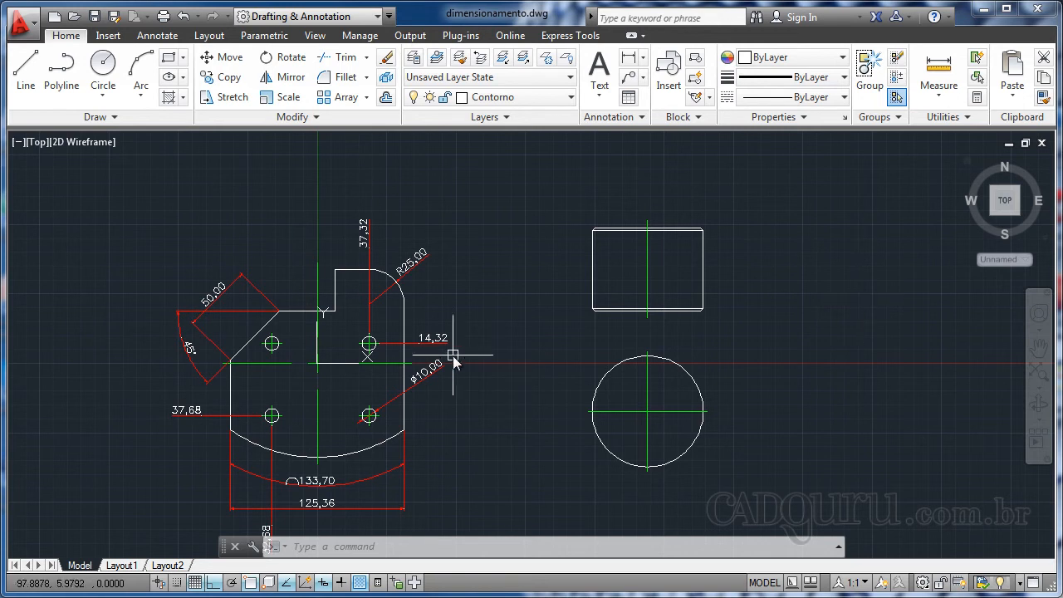
middle_click_drag(453, 355, 528, 313)
scroll(276, 316, "up", 4)
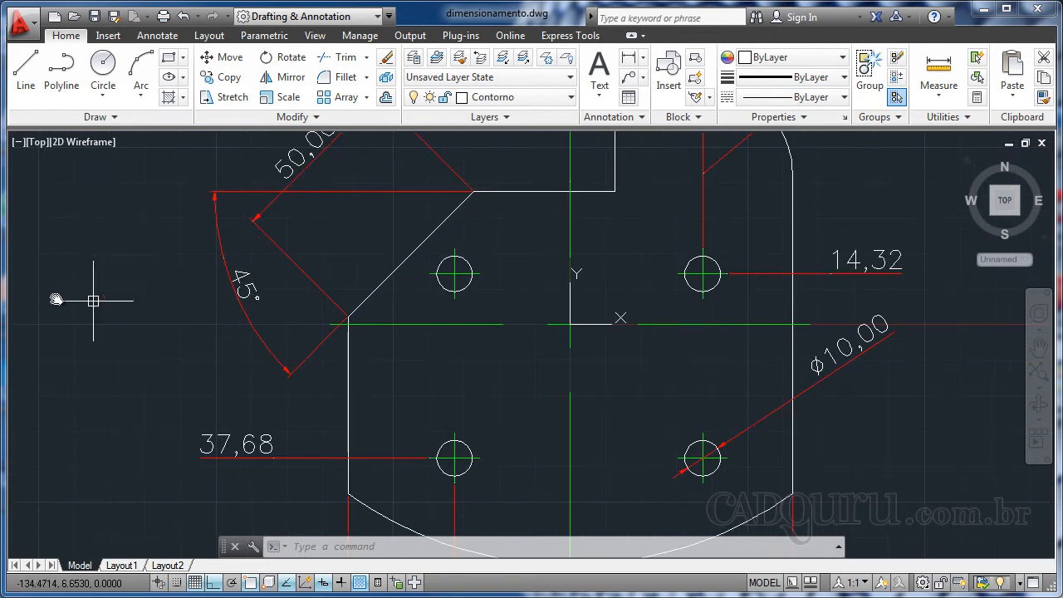
middle_click_drag(155, 292, 292, 310)
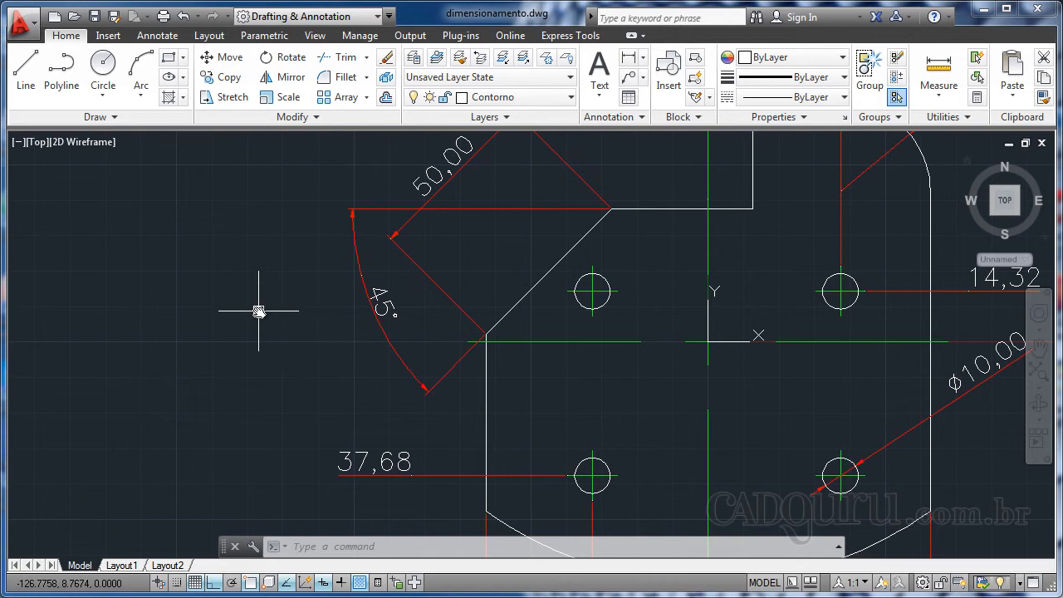
scroll(399, 291, "down", 2)
scroll(395, 319, "up", 9)
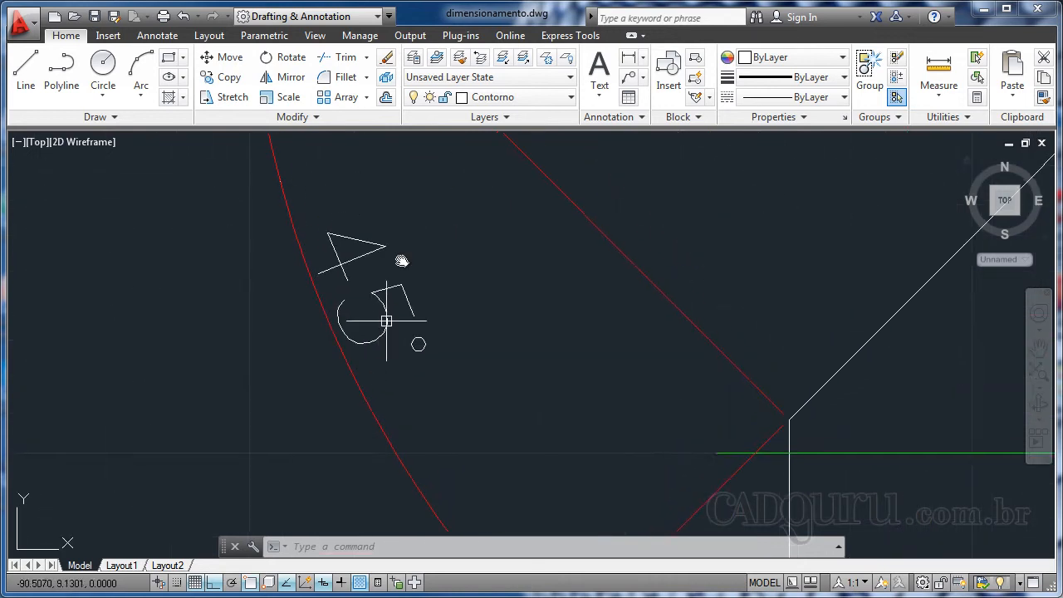
scroll(402, 261, "down", 2)
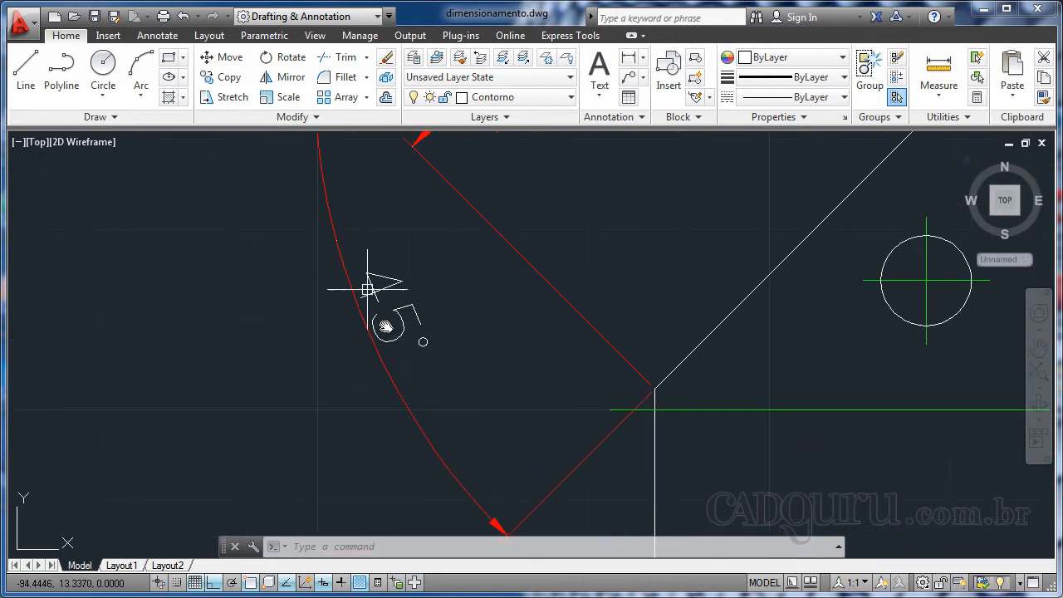
scroll(416, 345, "down", 3)
scroll(424, 358, "up", 3)
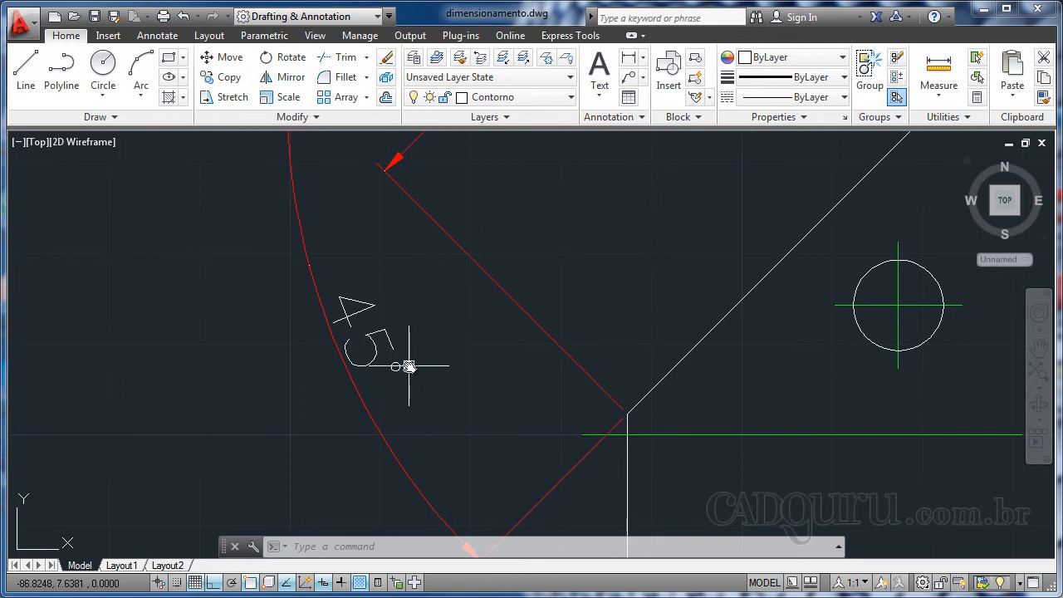
scroll(435, 303, "down", 7)
scroll(391, 295, "up", 4)
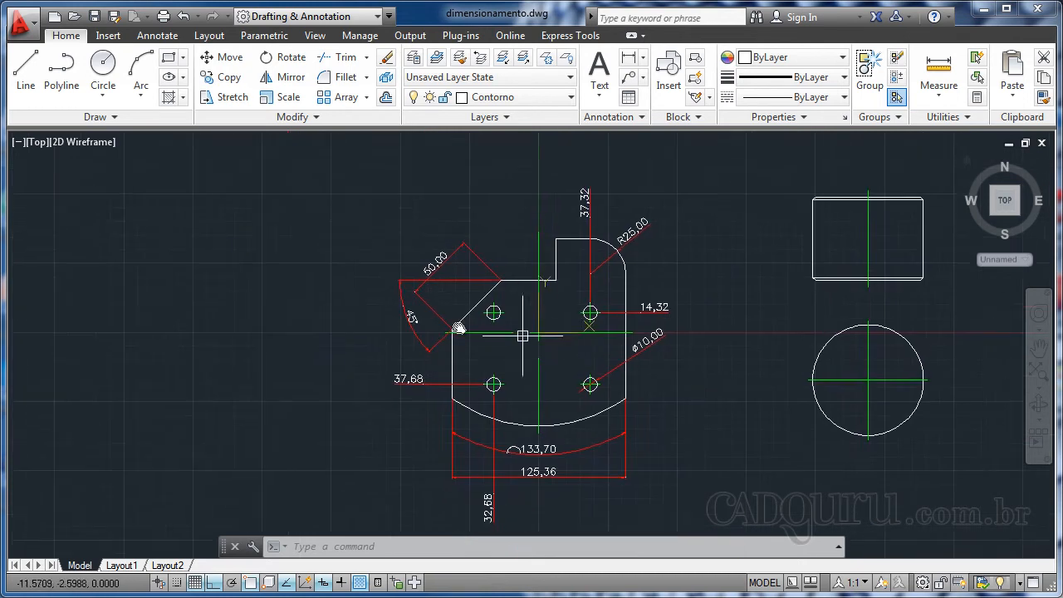
- Examine the lower-right hole's diameter dimension and the diameter symbol in front of its value
scroll(424, 357, "down", 3)
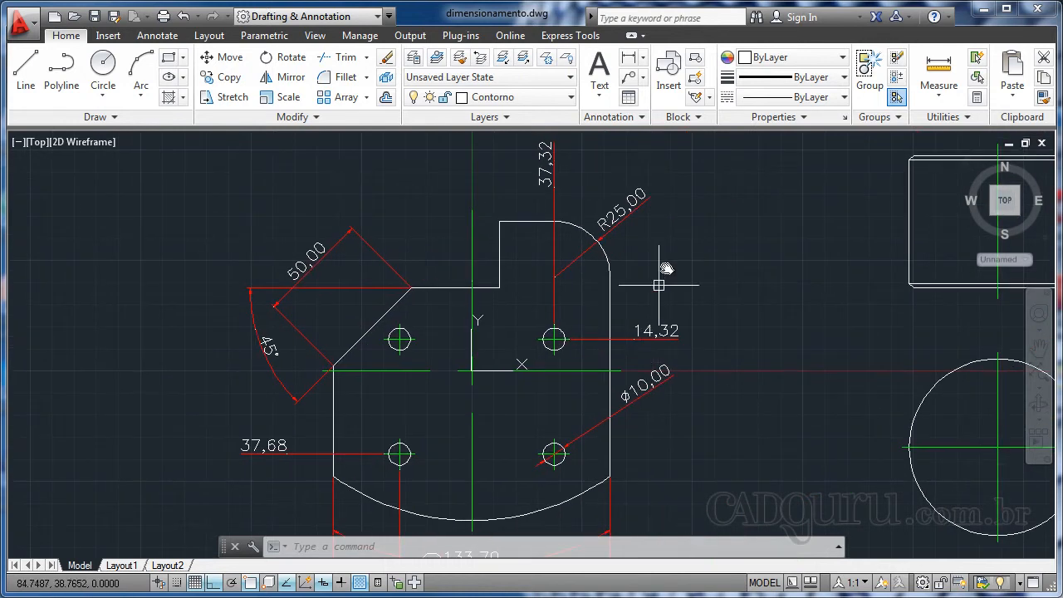
middle_click_drag(635, 266, 634, 271)
scroll(546, 340, "down", 3)
scroll(574, 354, "up", 9)
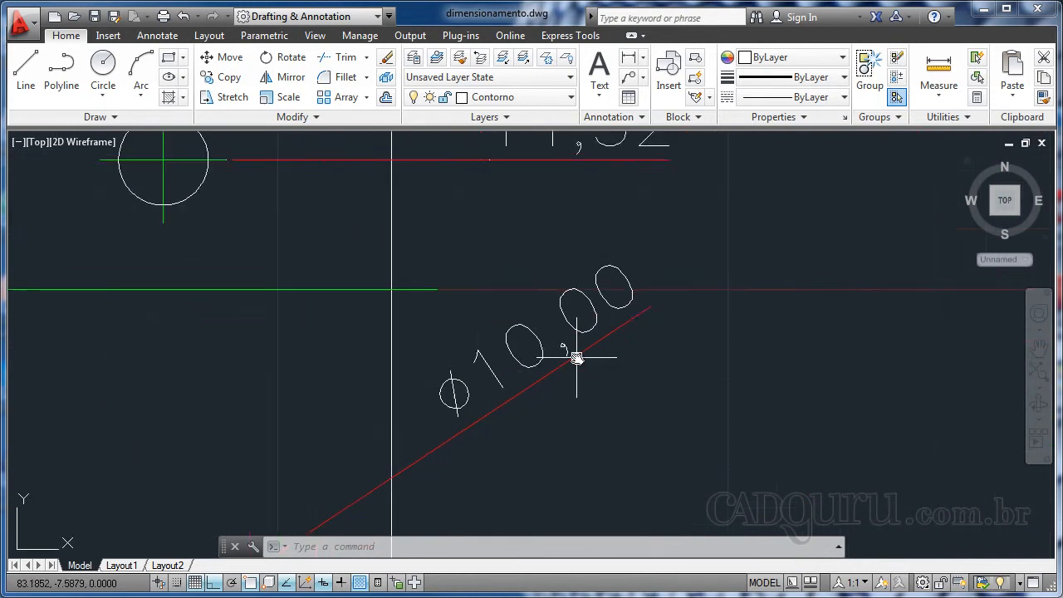
mouse_move(557, 346)
middle_mouse_down()
mouse_move(610, 287)
mouse_move(628, 307)
middle_mouse_up()
scroll(609, 299, "down", 2)
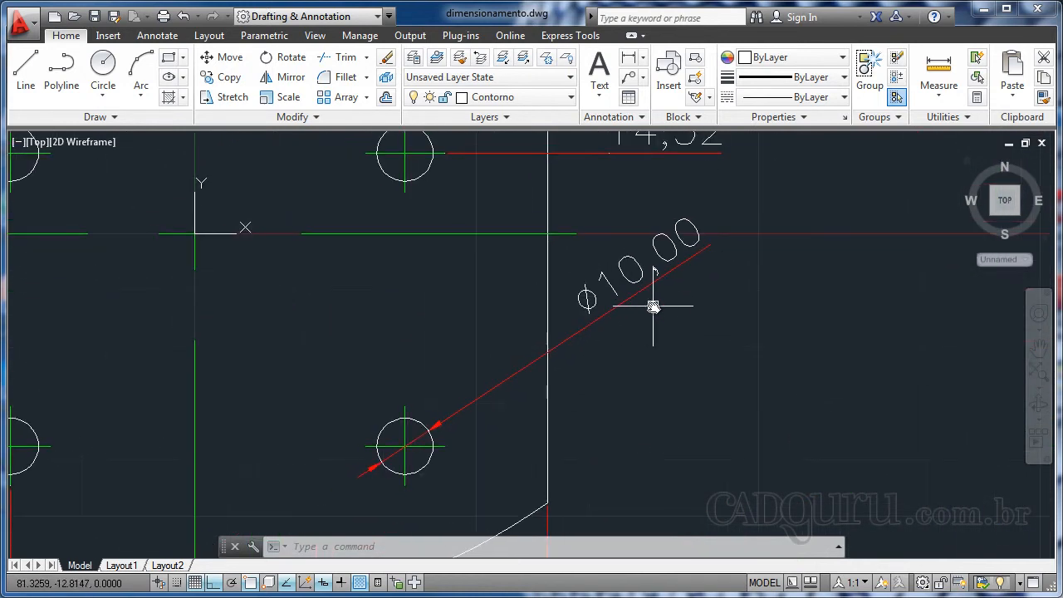
scroll(652, 316, "up", 2)
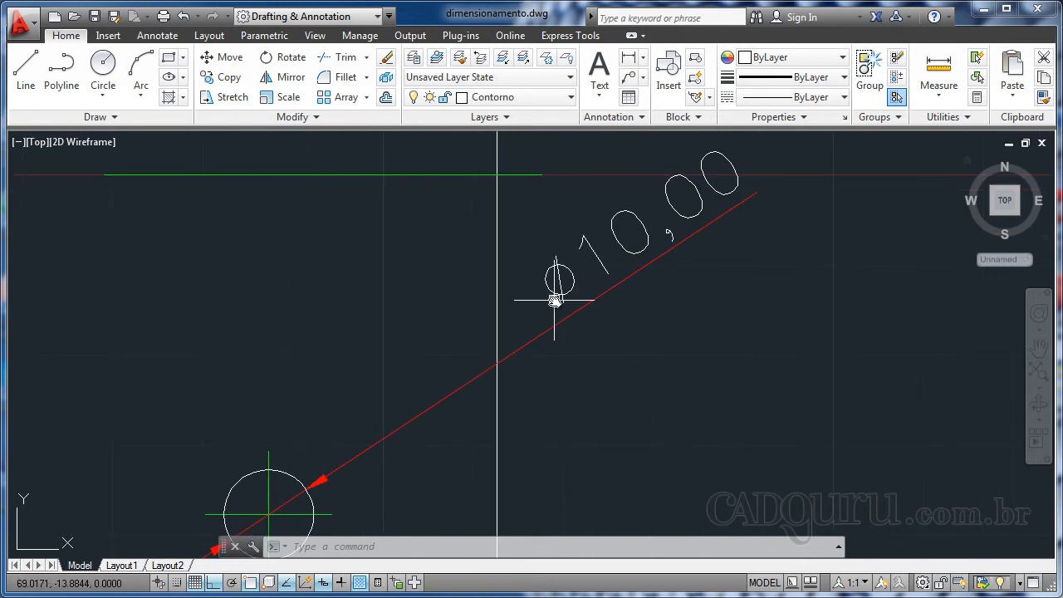
scroll(517, 268, "down", 7)
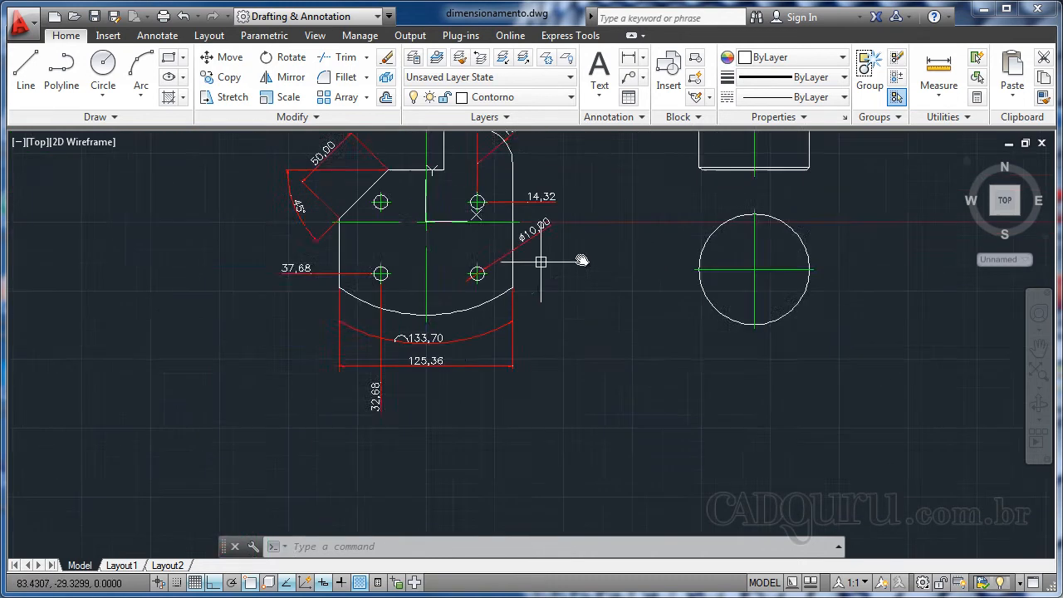
- Examine the chamfered cylinder's rectangular side view and the circular view below it
middle_click_drag(546, 261, 499, 417)
scroll(565, 369, "up", 2)
mouse_move(577, 373)
middle_mouse_down()
mouse_move(587, 375)
mouse_move(587, 410)
middle_mouse_up()
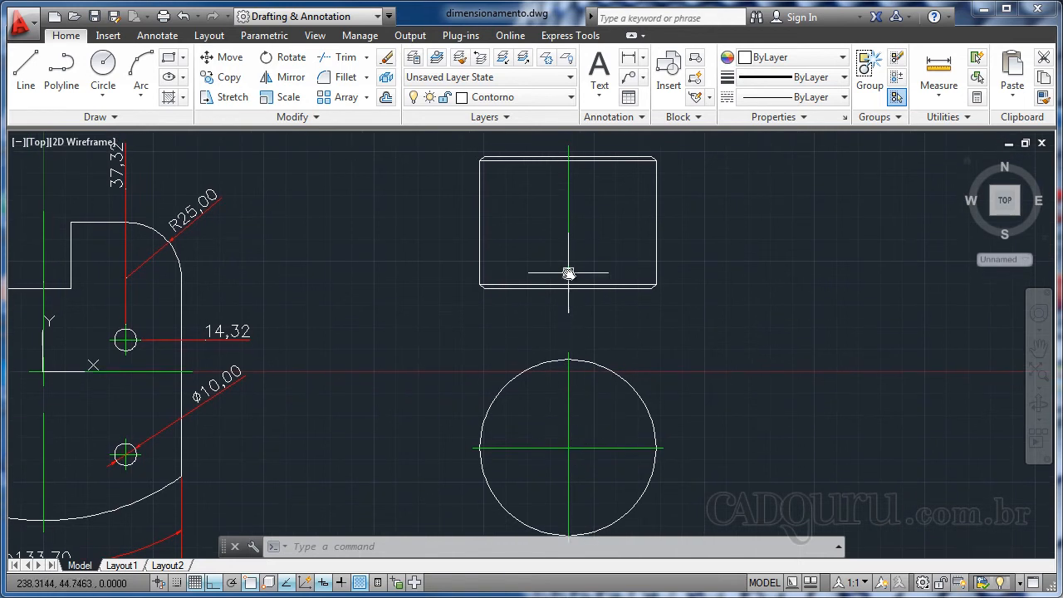
middle_click_drag(566, 251, 565, 351)
scroll(563, 299, "up", 2)
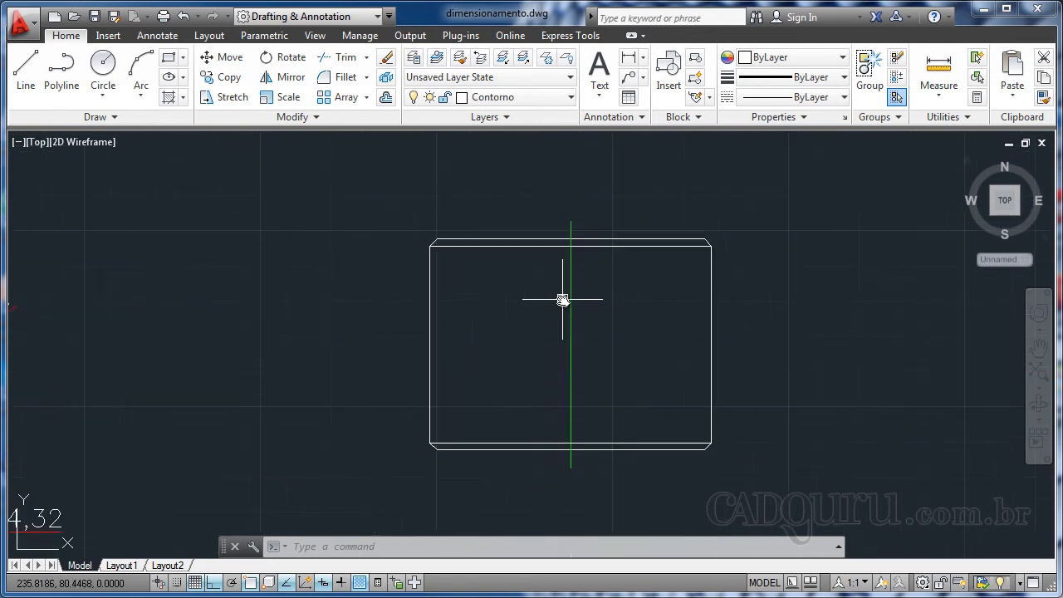
mouse_move(563, 299)
middle_mouse_down()
mouse_move(516, 336)
mouse_move(569, 273)
middle_mouse_up()
scroll(487, 302, "down", 4)
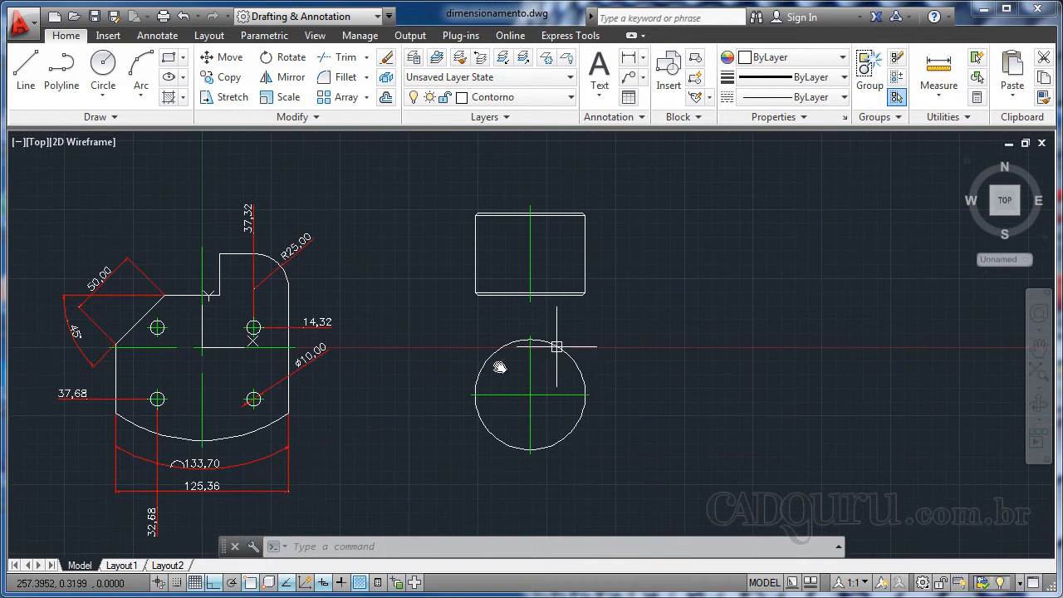
middle_click_drag(517, 253, 479, 325)
scroll(526, 343, "up", 4)
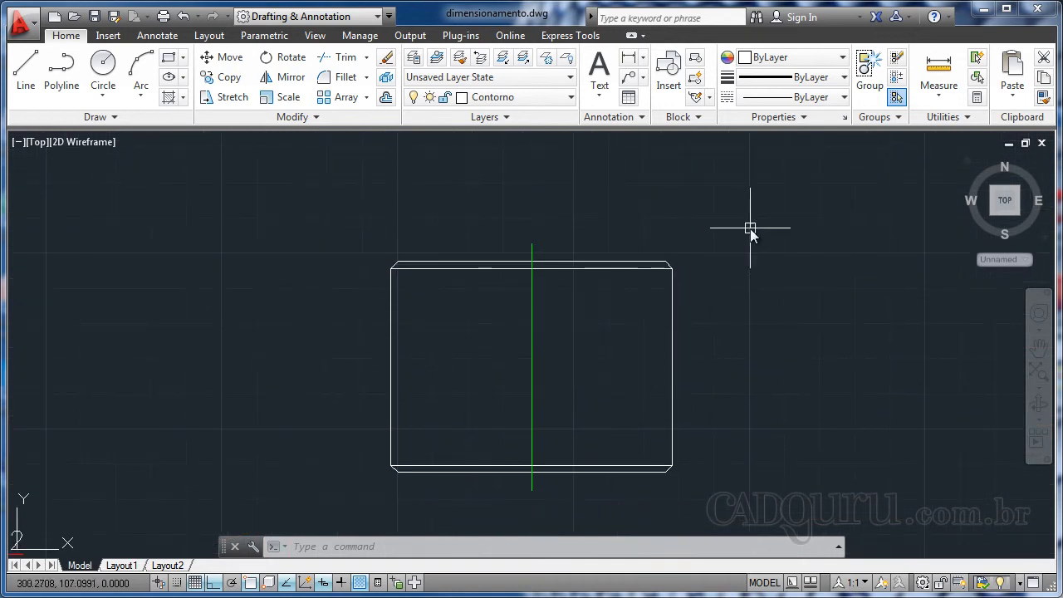
middle_click_drag(731, 226, 721, 235)
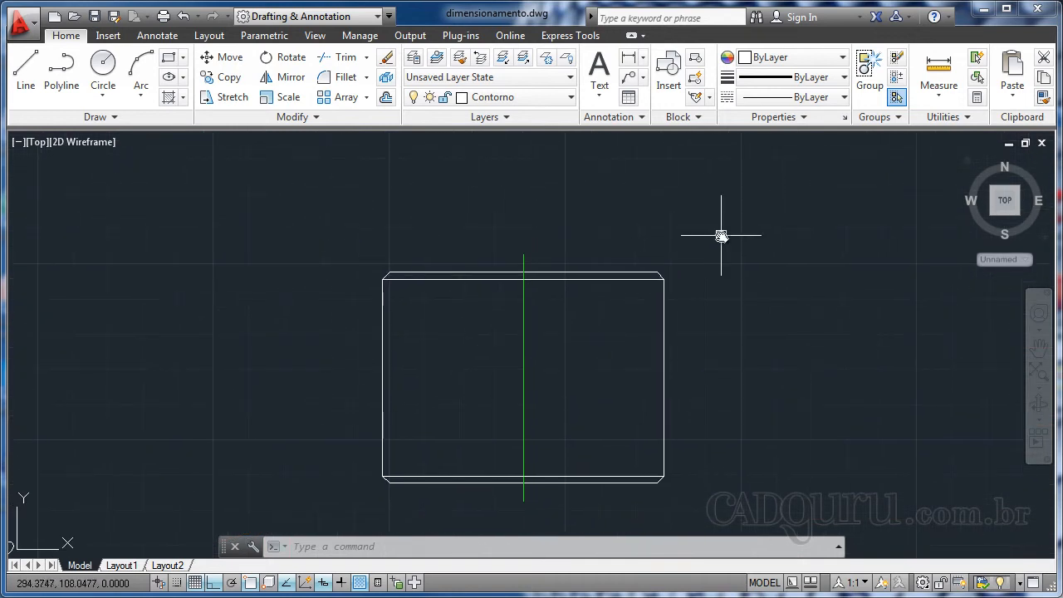
- Add a horizontal linear dimension above the cylinder's side view between its upper chamfer corners, prefixing the measured text with the diameter symbol (%%c)
left_click(643, 58)
left_click(661, 86)
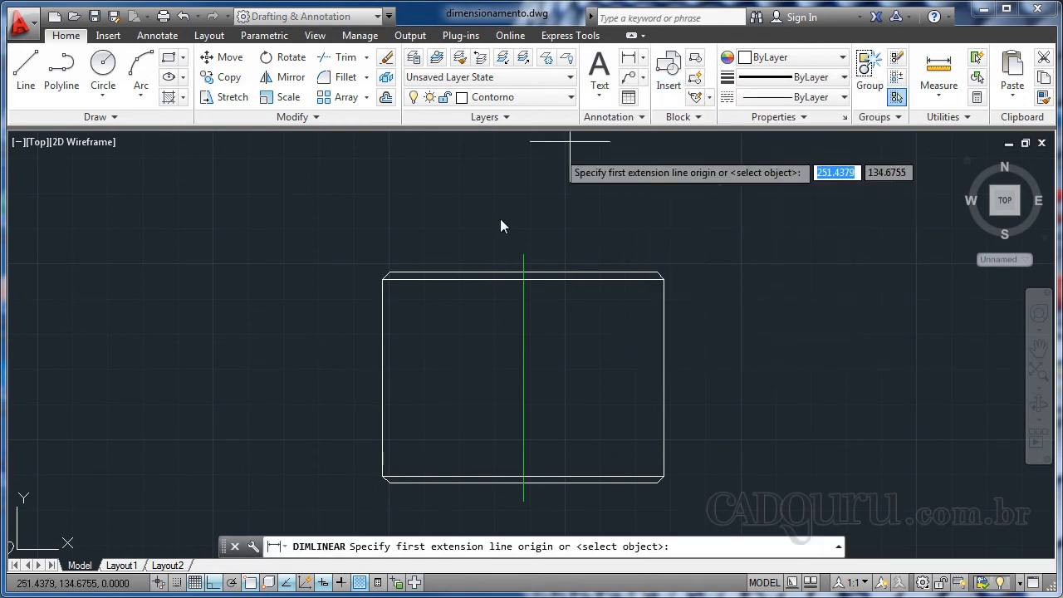
left_click(382, 298)
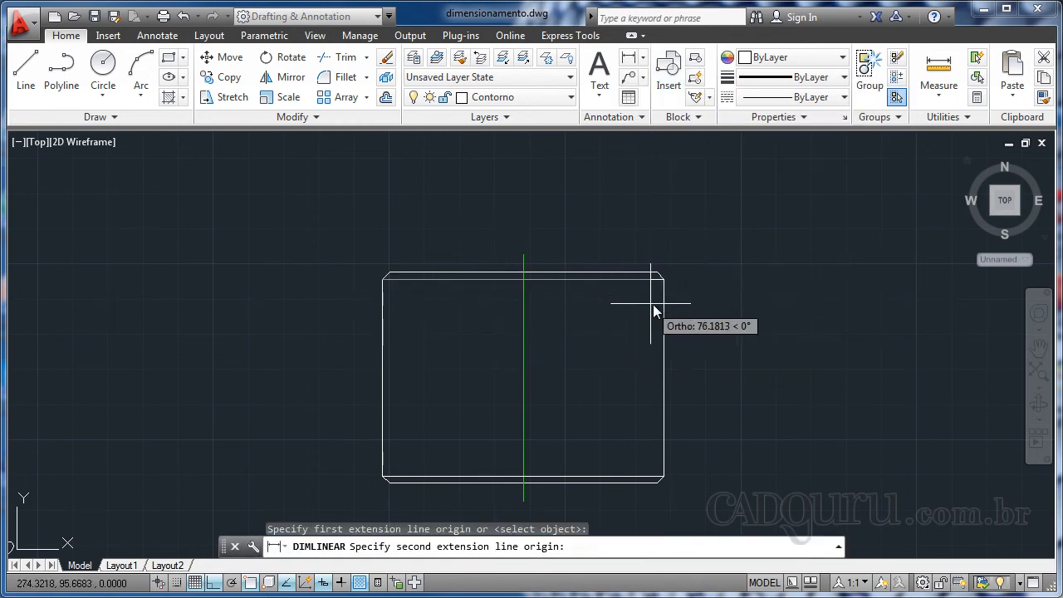
left_click(662, 279)
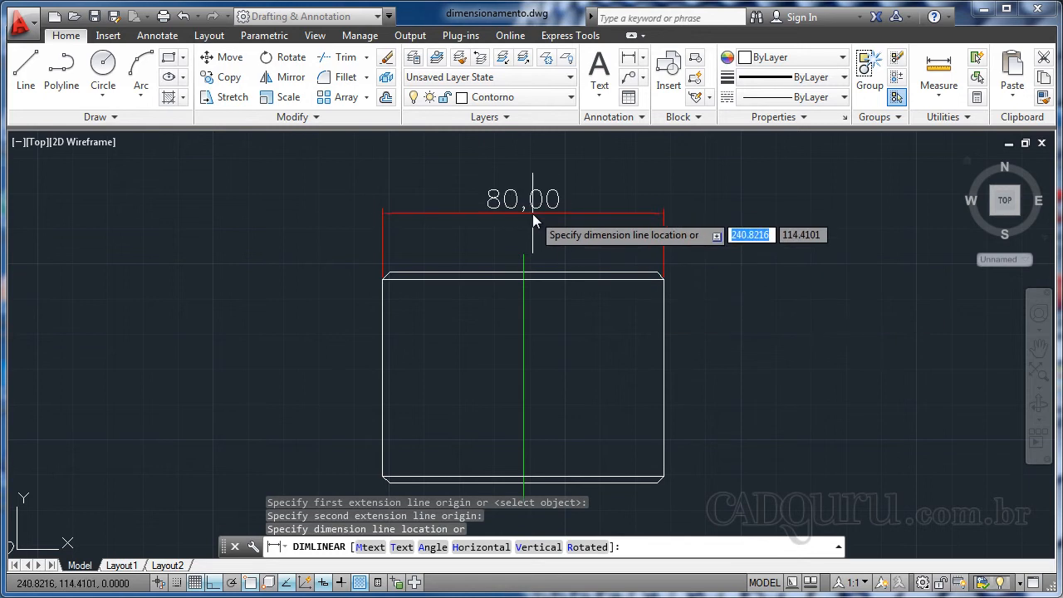
type("m")
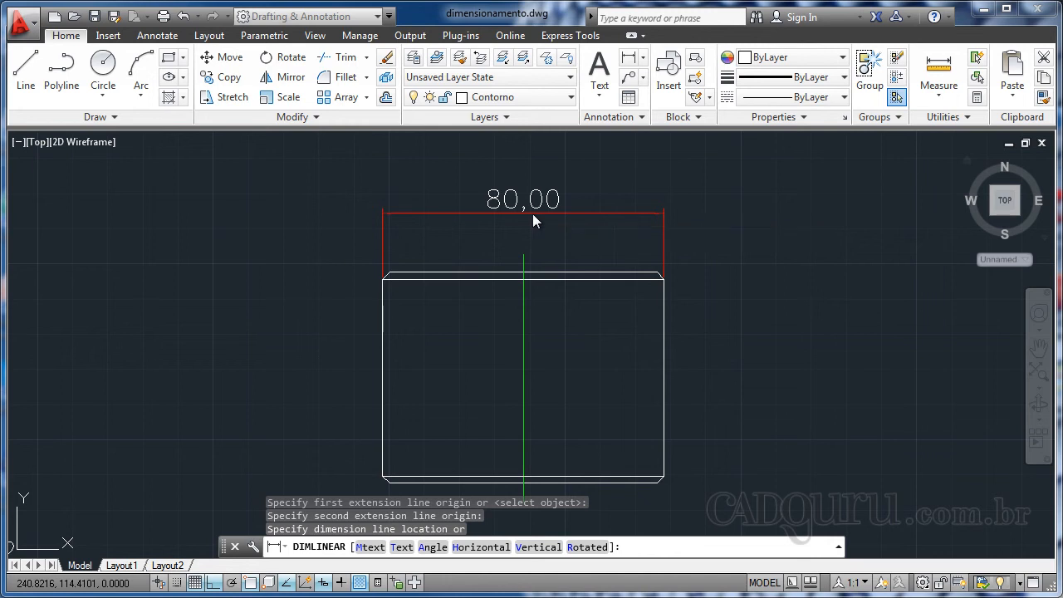
key("Return")
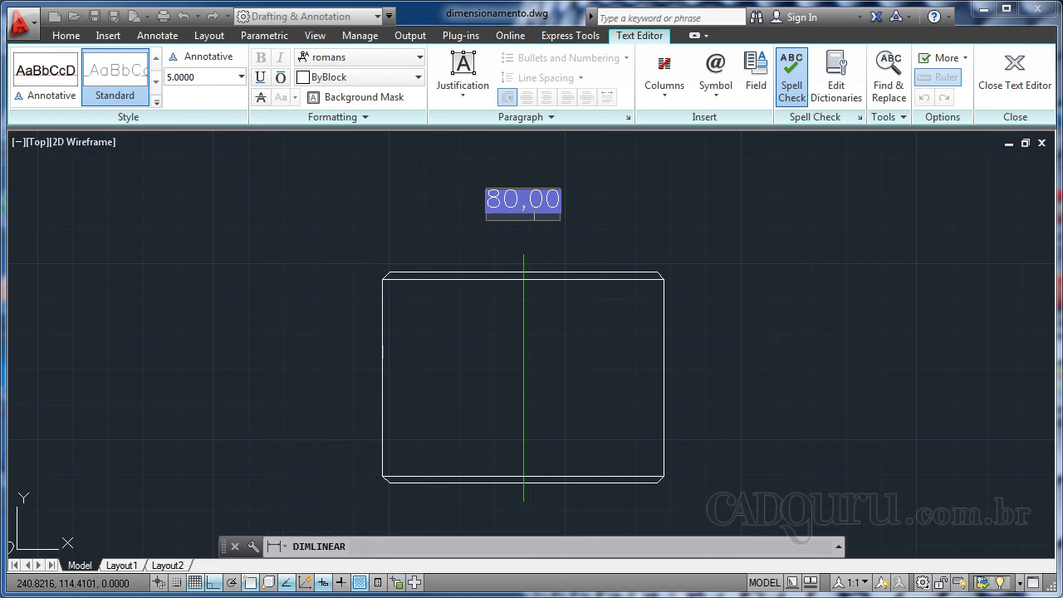
type("%%c")
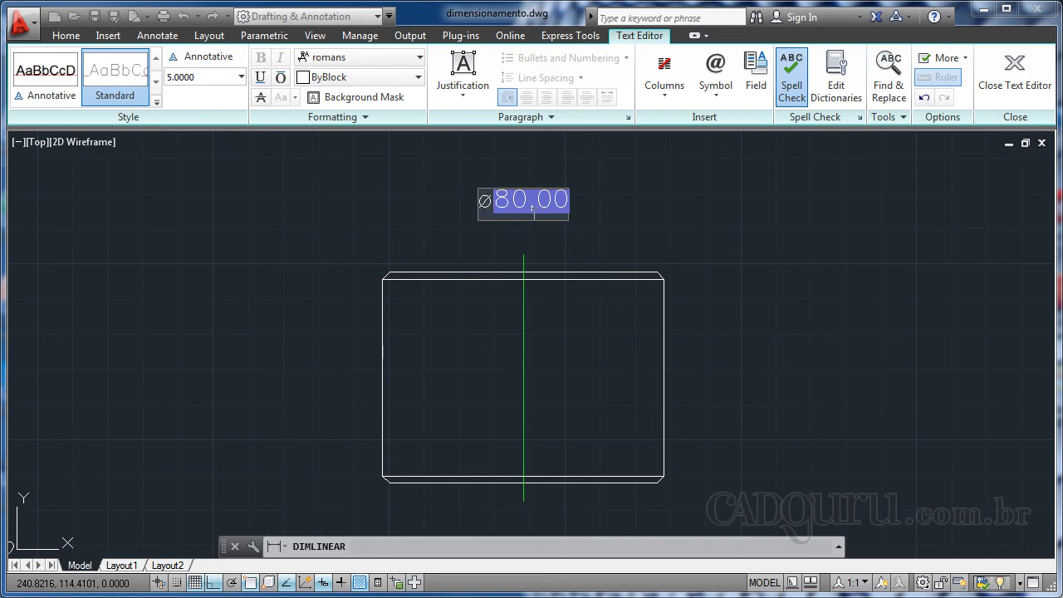
double_click(536, 206)
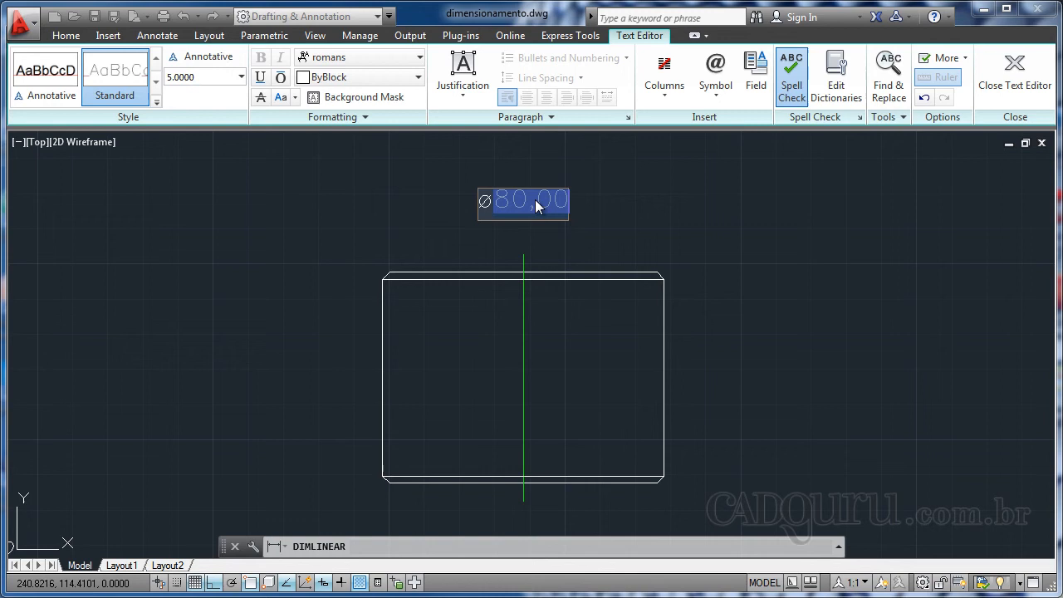
left_click(586, 206)
scroll(534, 224, "up", 2)
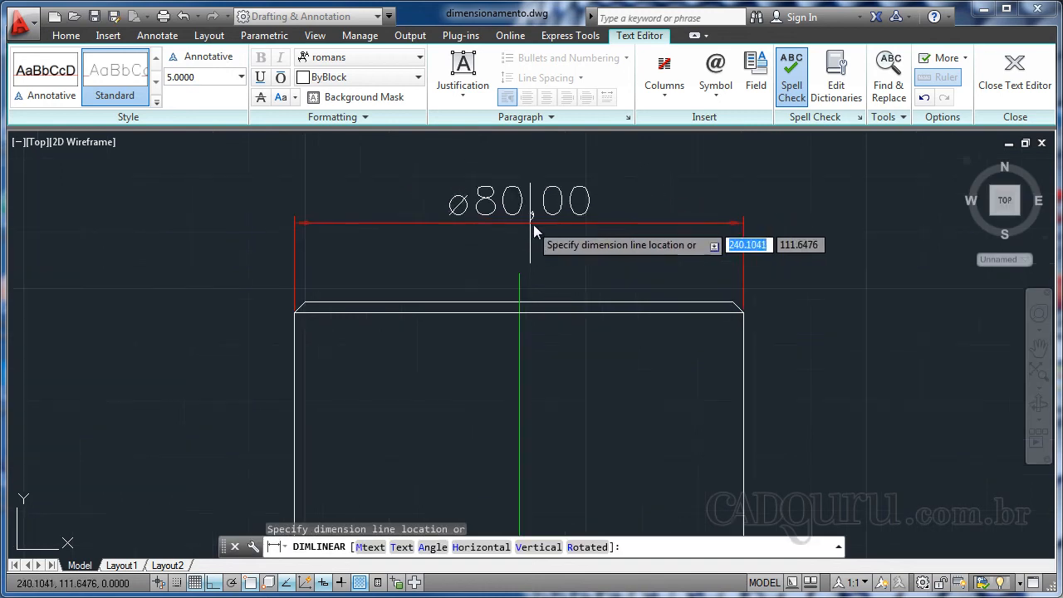
middle_click_drag(606, 227, 561, 226)
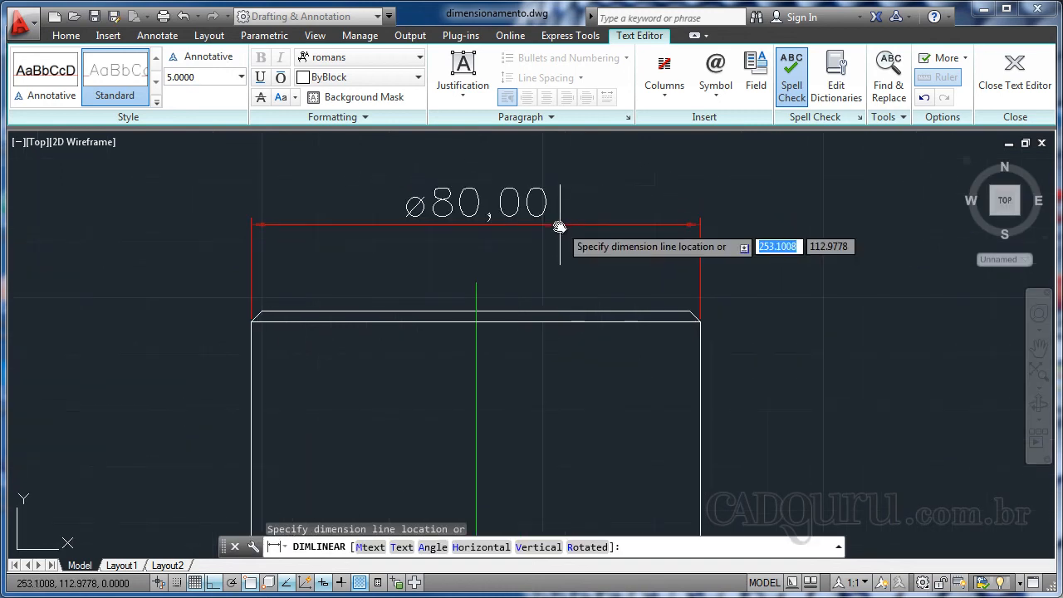
left_click(539, 236)
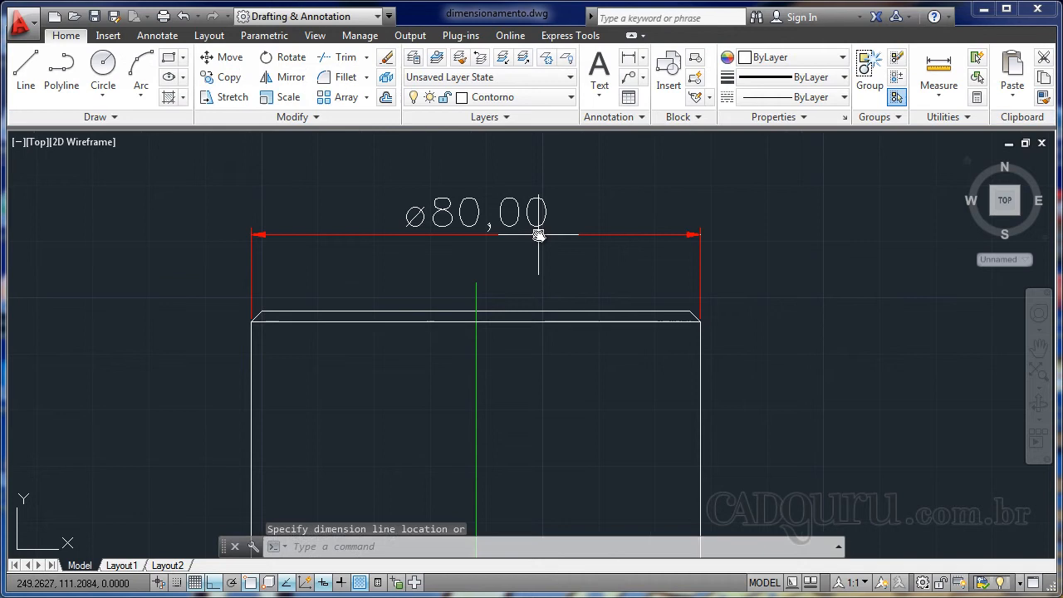
scroll(682, 266, "down", 6)
scroll(541, 230, "up", 4)
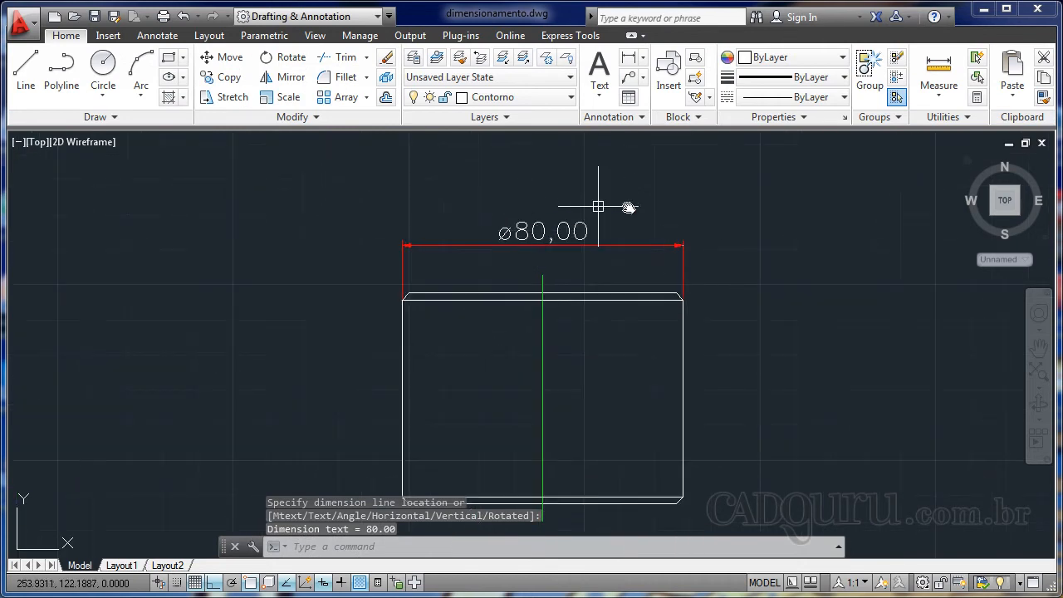
scroll(628, 206, "down", 2)
mouse_move(651, 296)
middle_mouse_down()
mouse_move(614, 322)
mouse_move(567, 315)
middle_mouse_up()
scroll(614, 322, "up", 2)
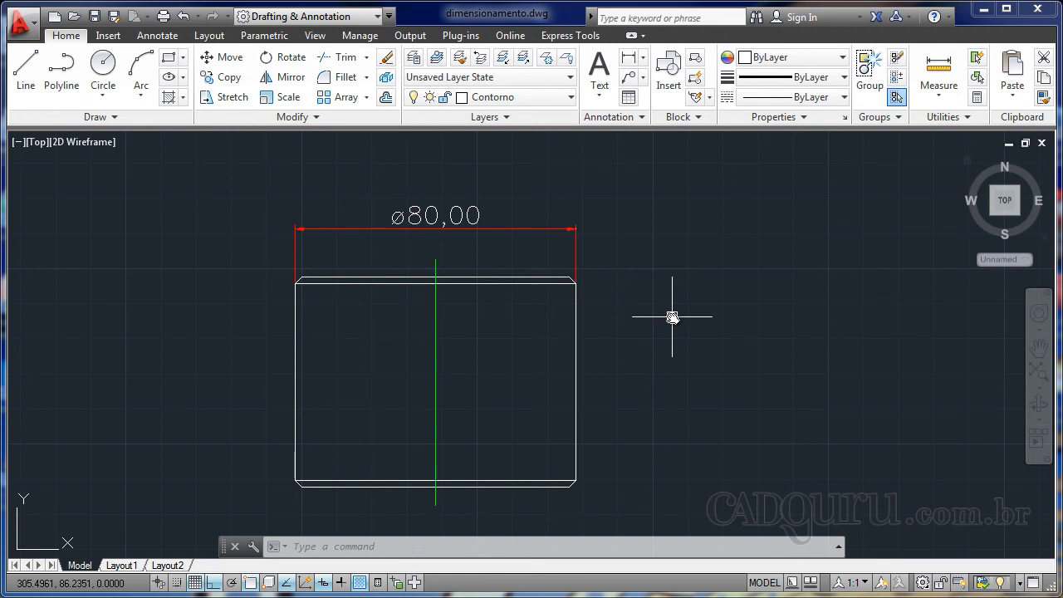
middle_click_drag(799, 355, 700, 344)
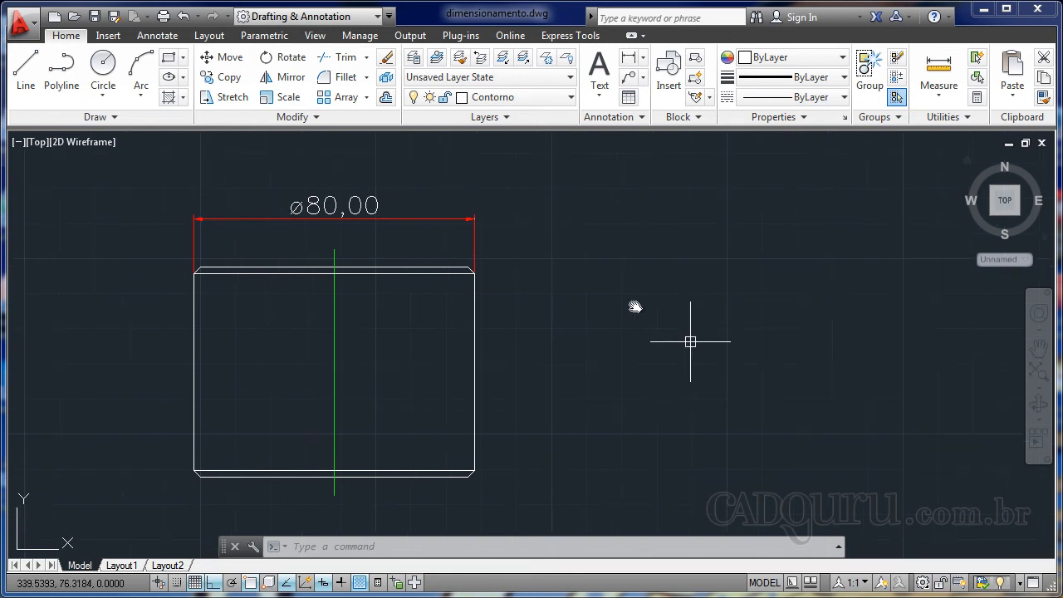
- Start a vertical linear dimension between the two ends of the upper-right chamfer on the cylinder's side view
scroll(468, 255, "up", 4)
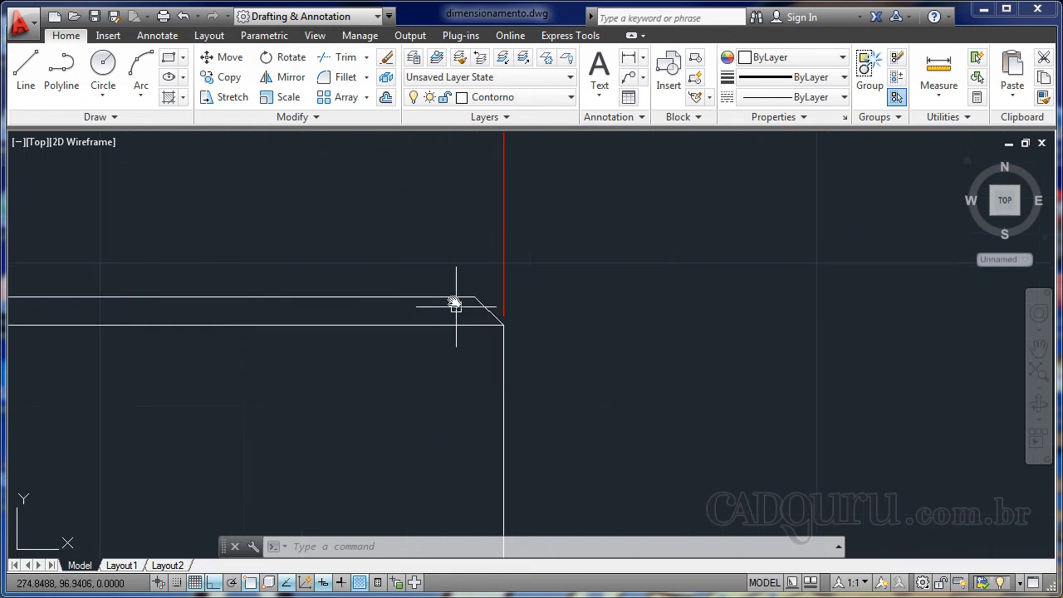
middle_click_drag(456, 307, 464, 319)
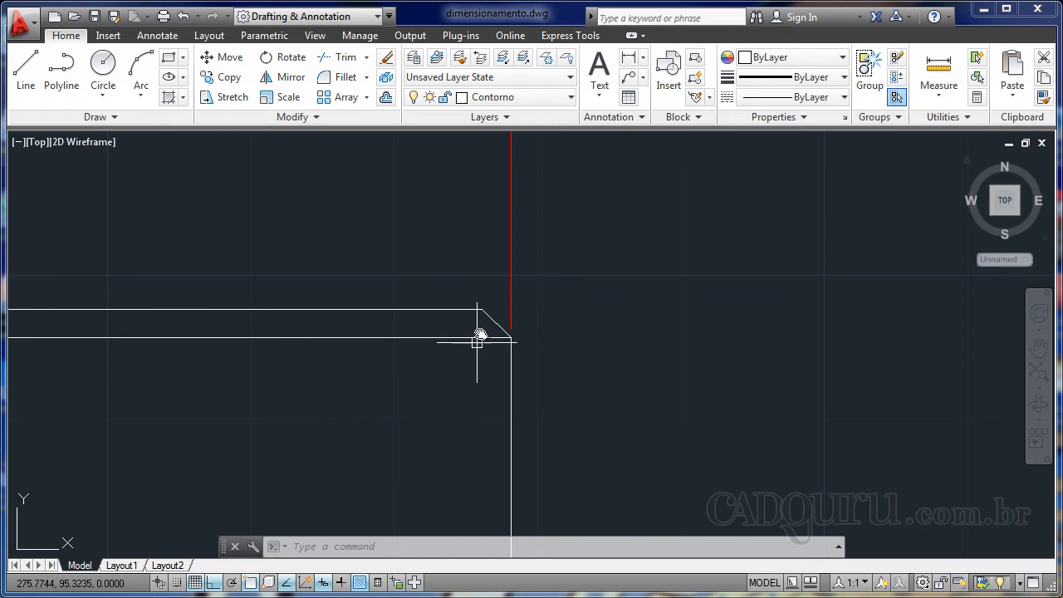
scroll(593, 274, "down", 2)
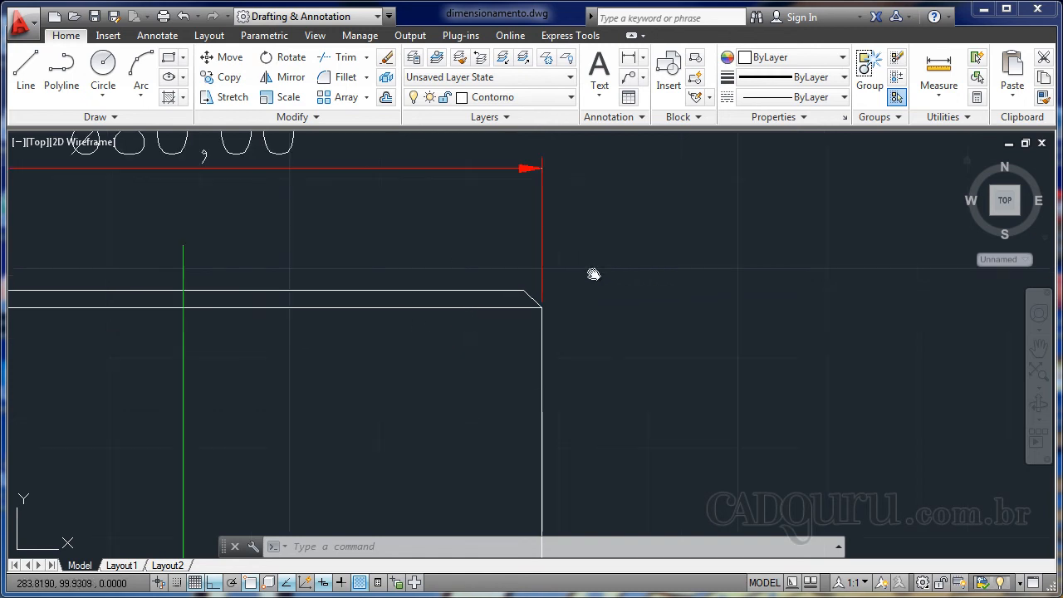
middle_click_drag(594, 275, 594, 278)
left_click(643, 58)
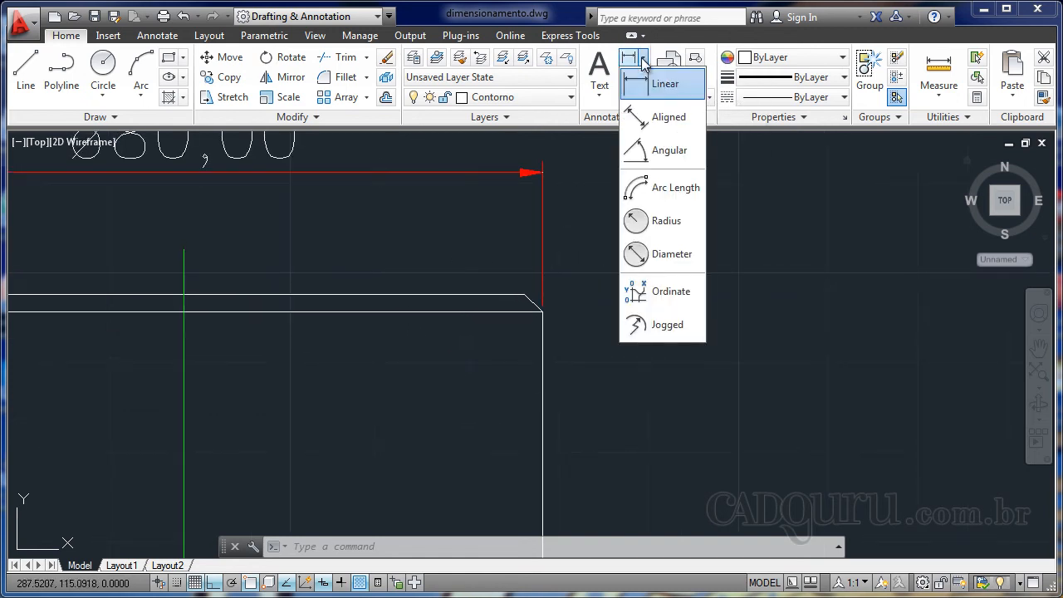
left_click(658, 151)
left_click(543, 311)
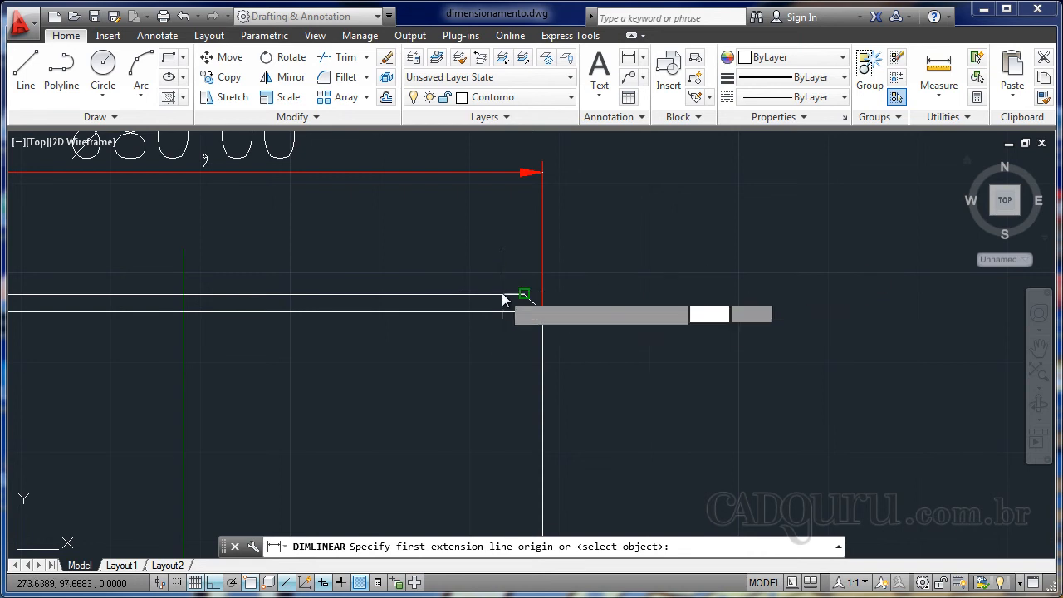
left_click(524, 295)
scroll(684, 302, "down", 2)
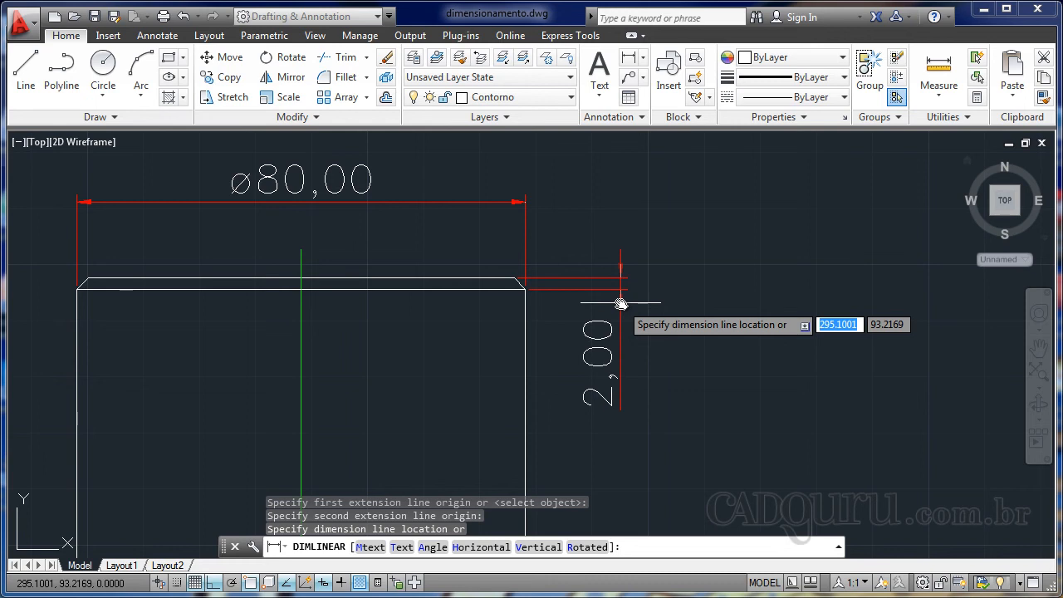
- Append x45%%d after the chamfer dimension's measured text and place the dimension line to the right of the side view
type("m")
key("Return")
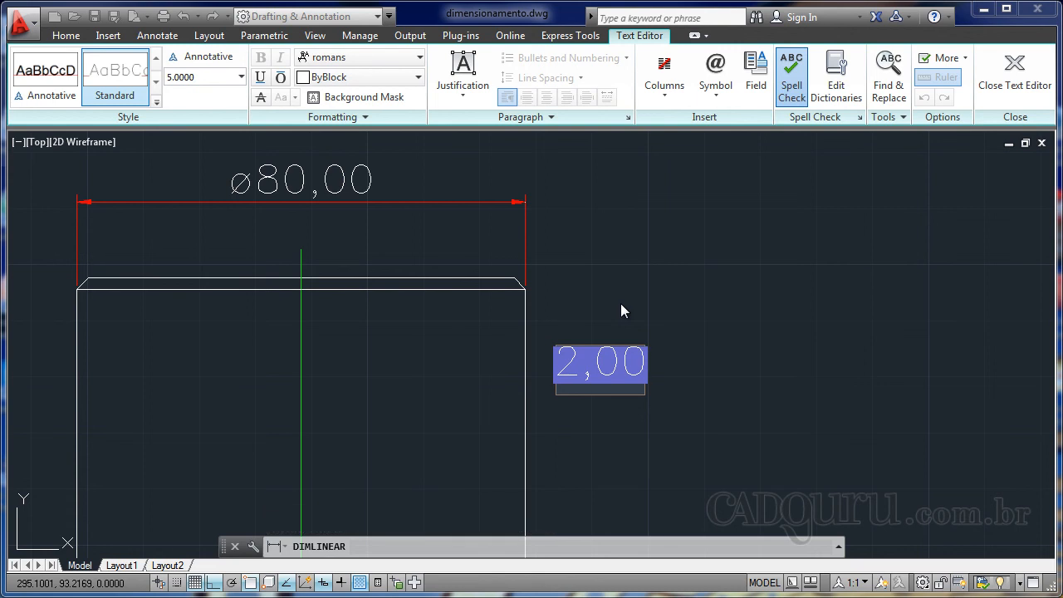
type("x")
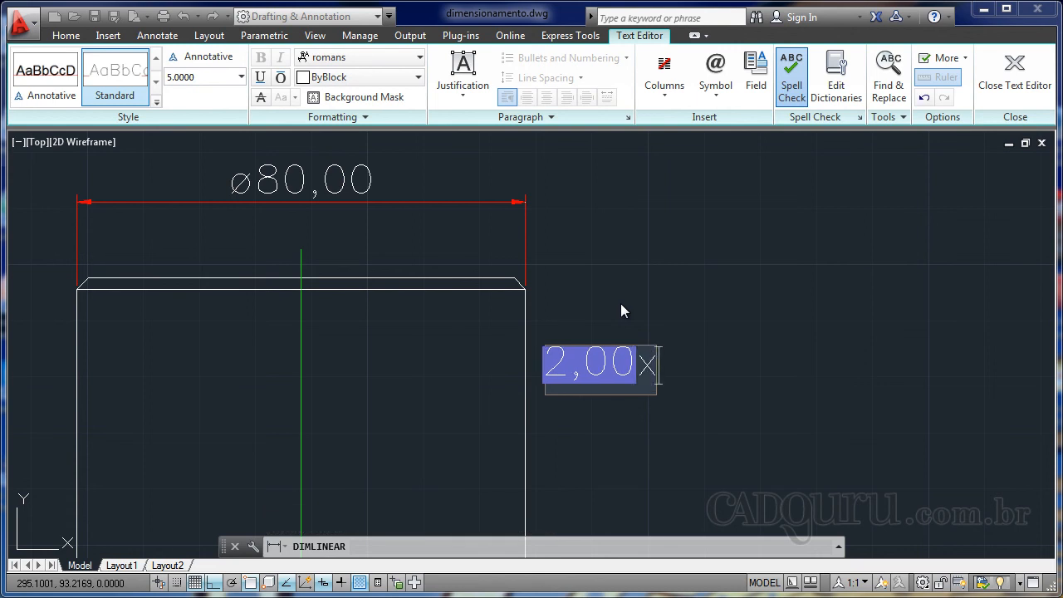
type("45")
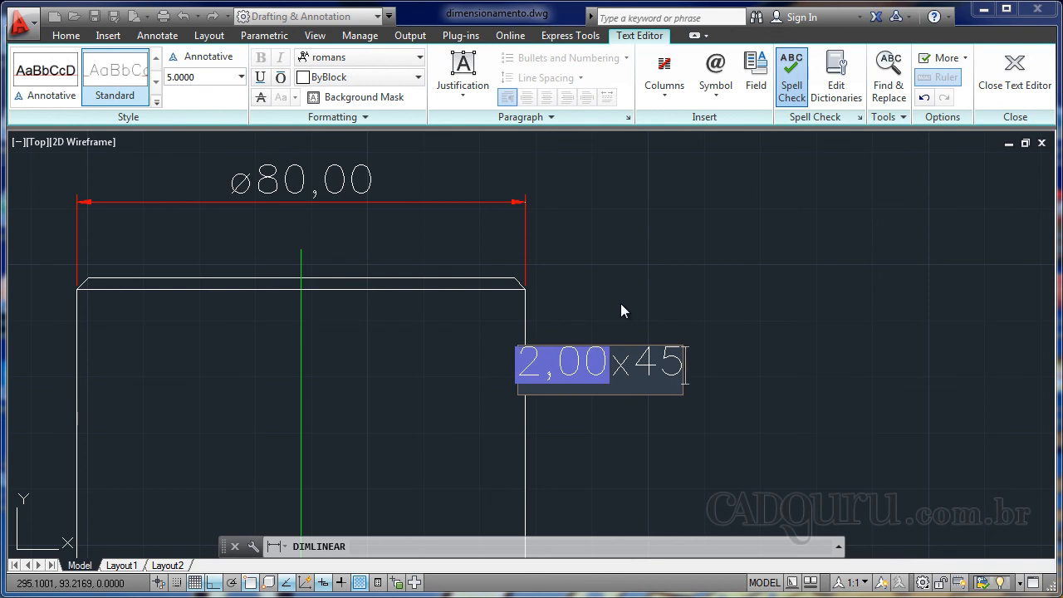
type("%%d")
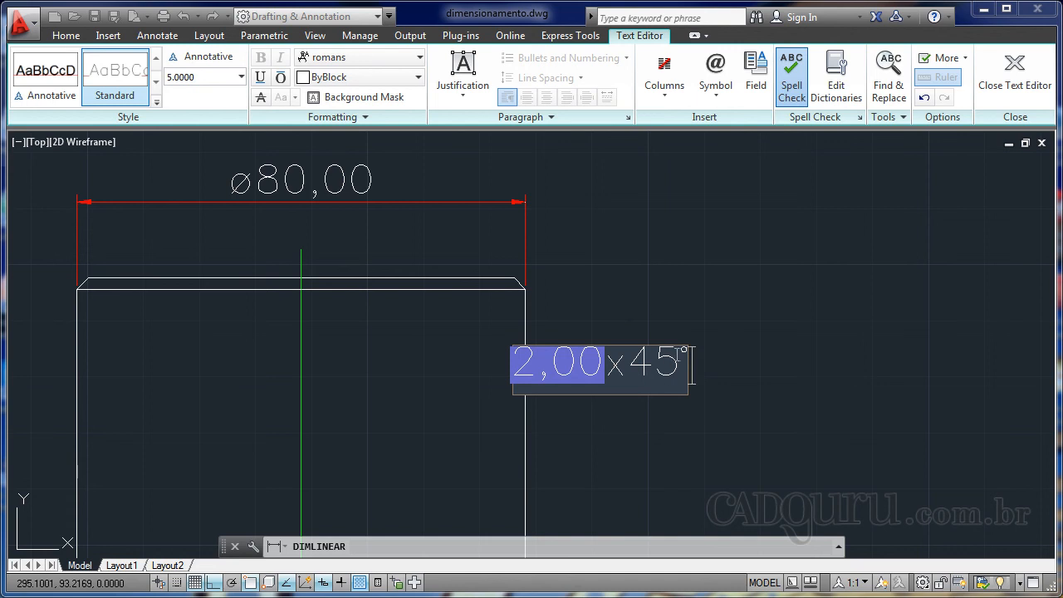
scroll(696, 373, "up", 2)
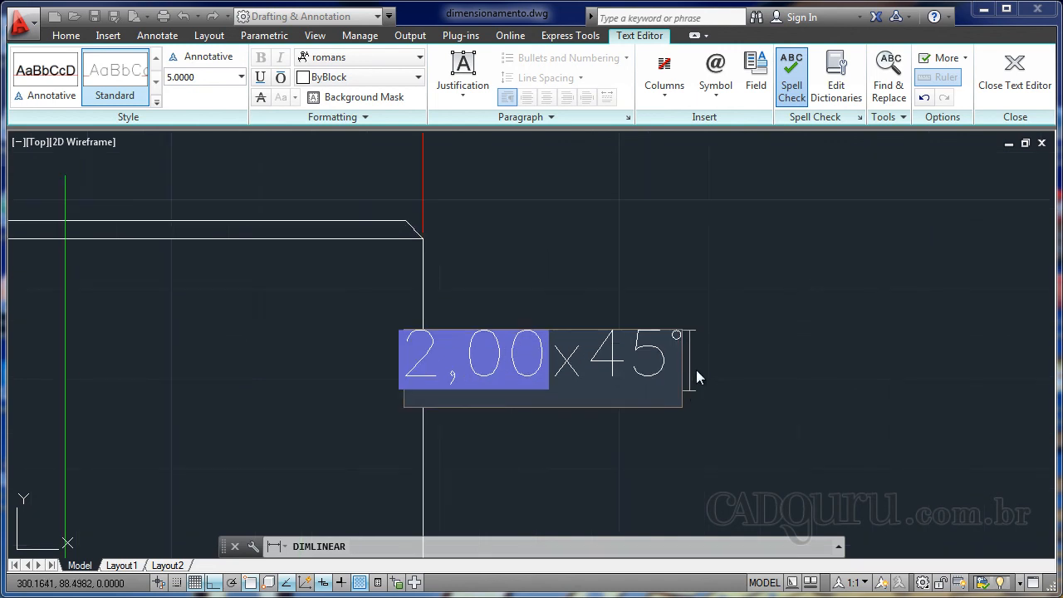
scroll(693, 384, "down", 2)
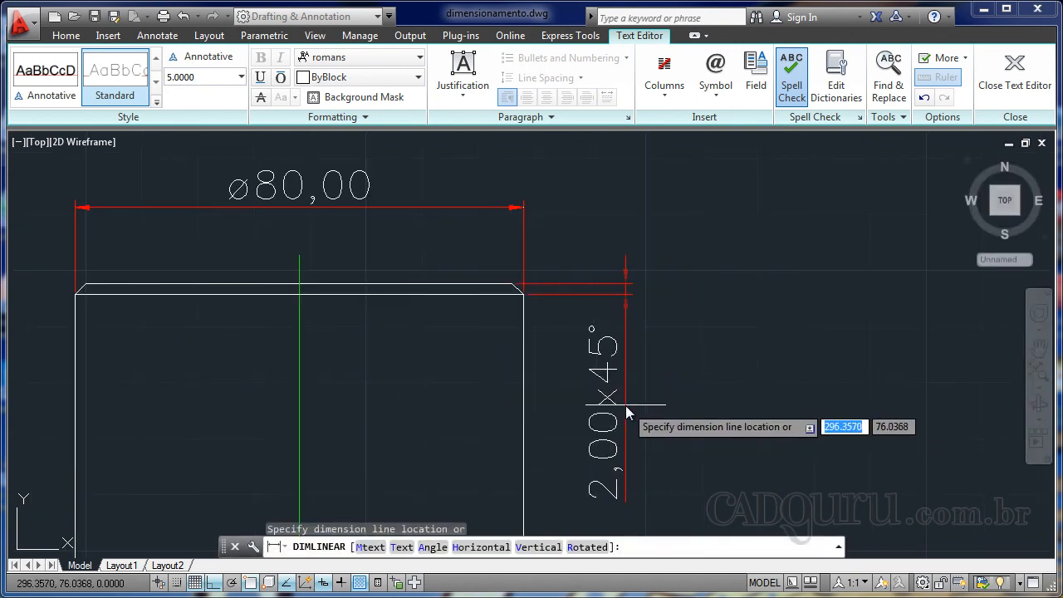
left_click(629, 349)
scroll(660, 347, "down", 4)
scroll(705, 335, "up", 2)
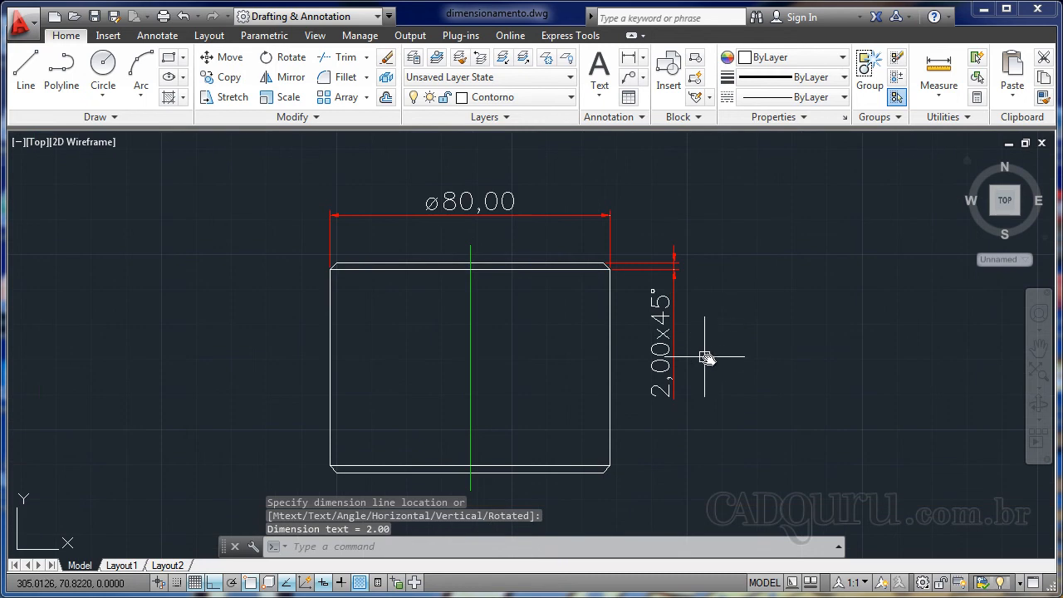
- Review the plate's complete set of dimensions alongside the two cylinder views
scroll(707, 349, "down", 4)
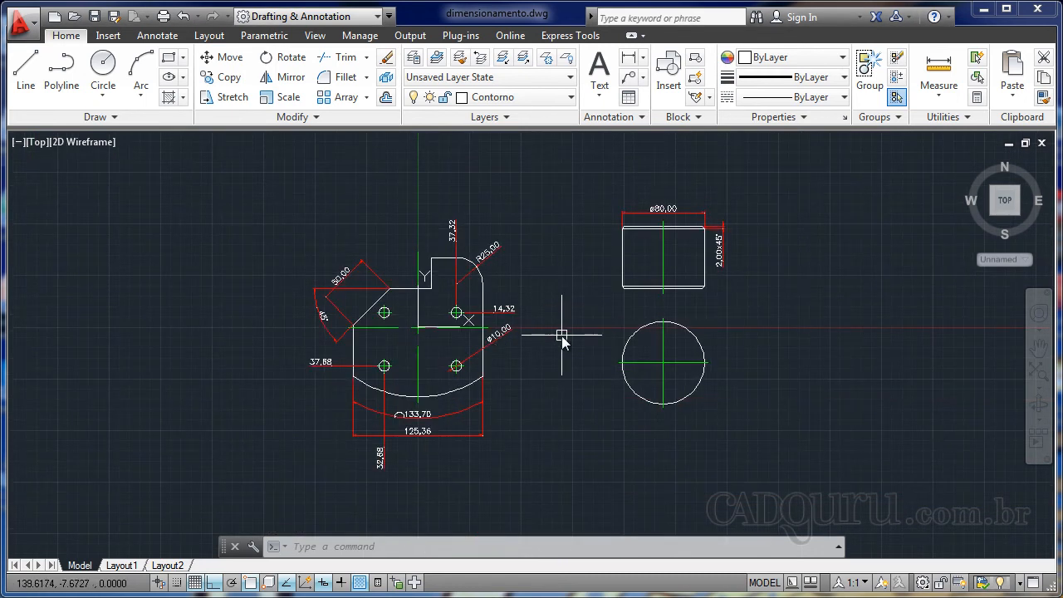
scroll(548, 290, "up", 2)
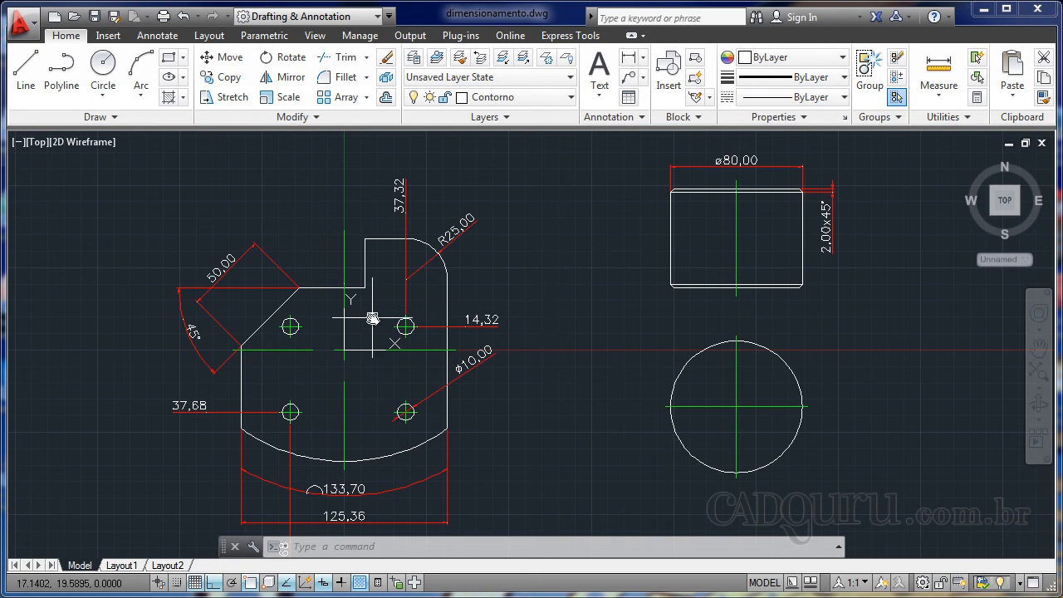
scroll(474, 230, "down", 3)
middle_click_drag(585, 287, 589, 297)
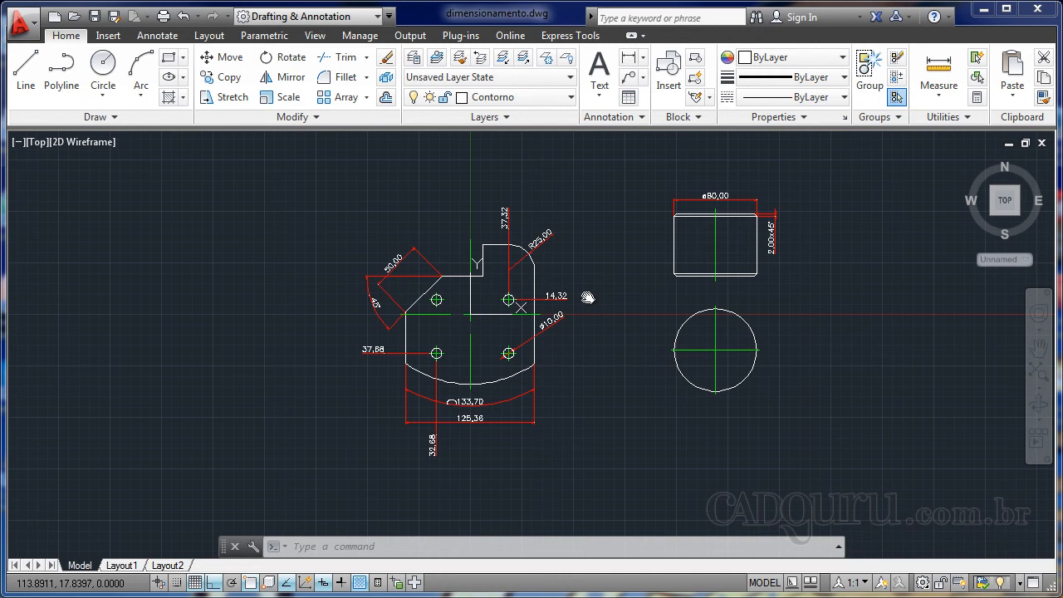
scroll(606, 329, "up", 2)
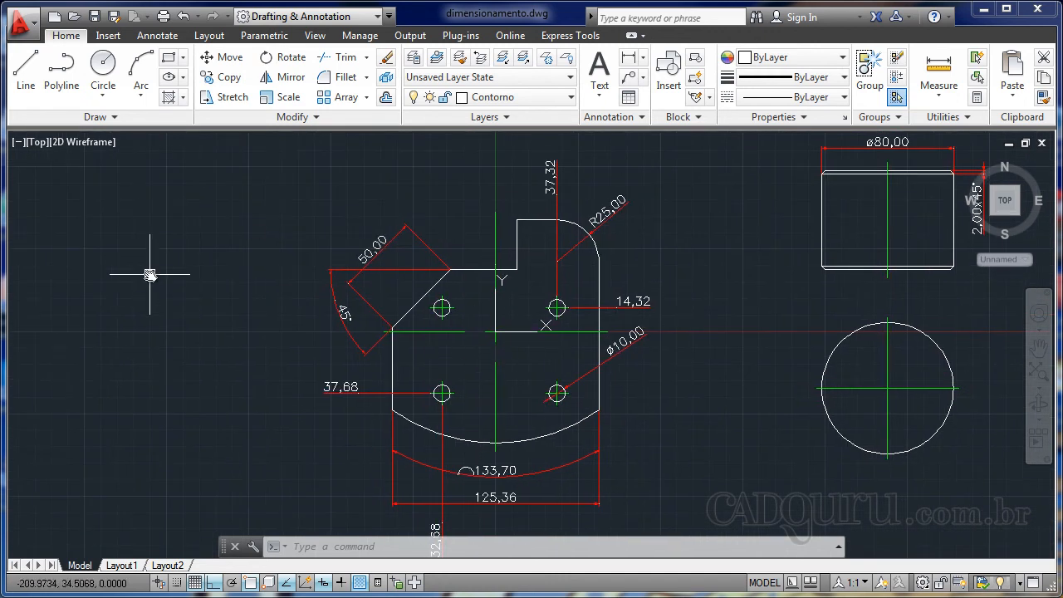
middle_click_drag(636, 336, 604, 324)
mouse_move(608, 323)
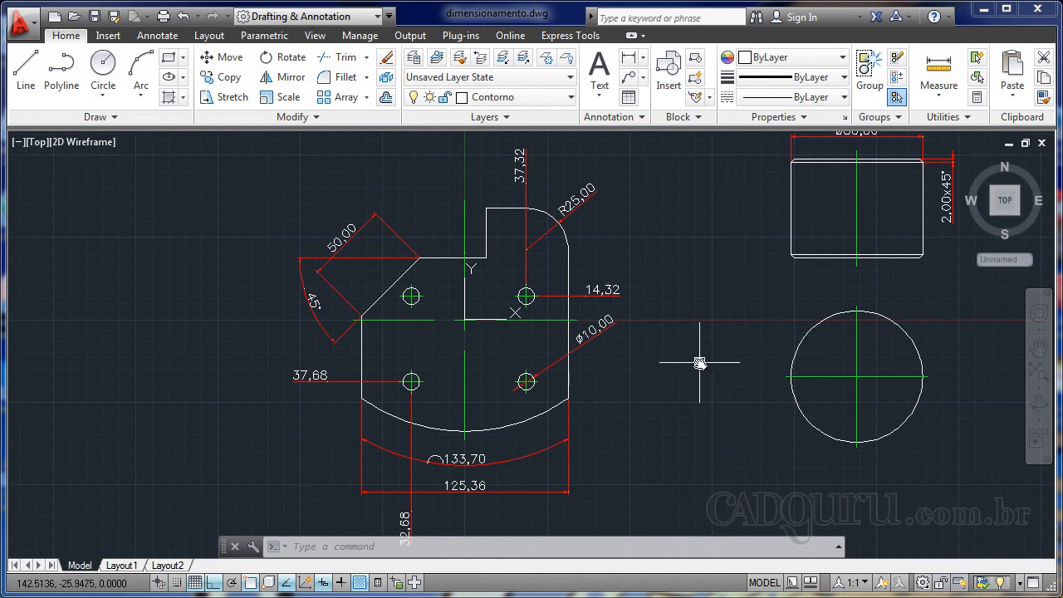
- Examine the diameter symbol and the chamfer's degree symbol in the side view's dimensions, and review the whole drawing
middle_click_drag(711, 309, 326, 482)
scroll(427, 332, "up", 4)
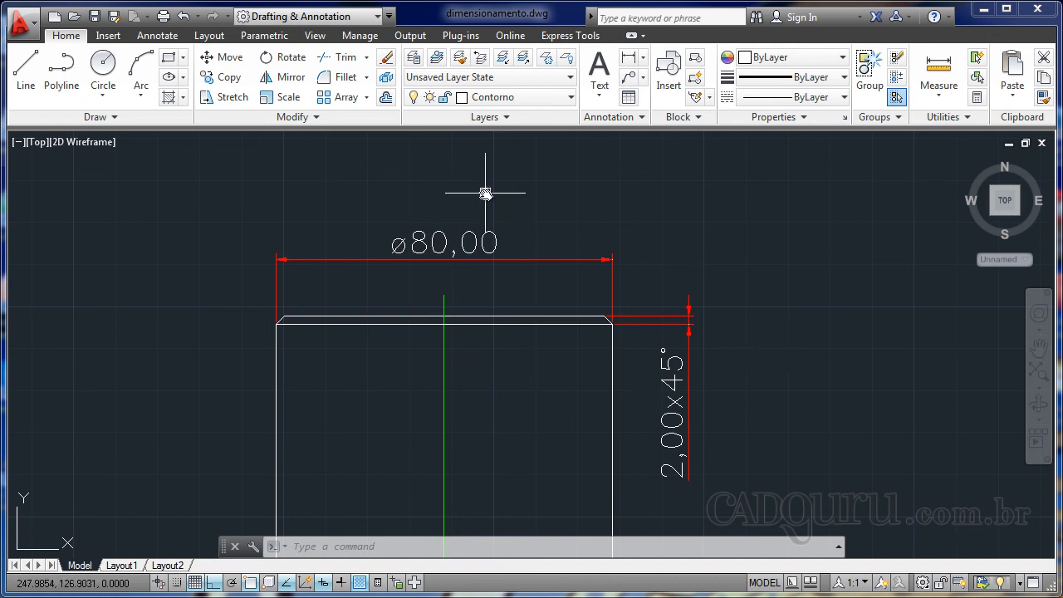
middle_click_drag(485, 242, 408, 230)
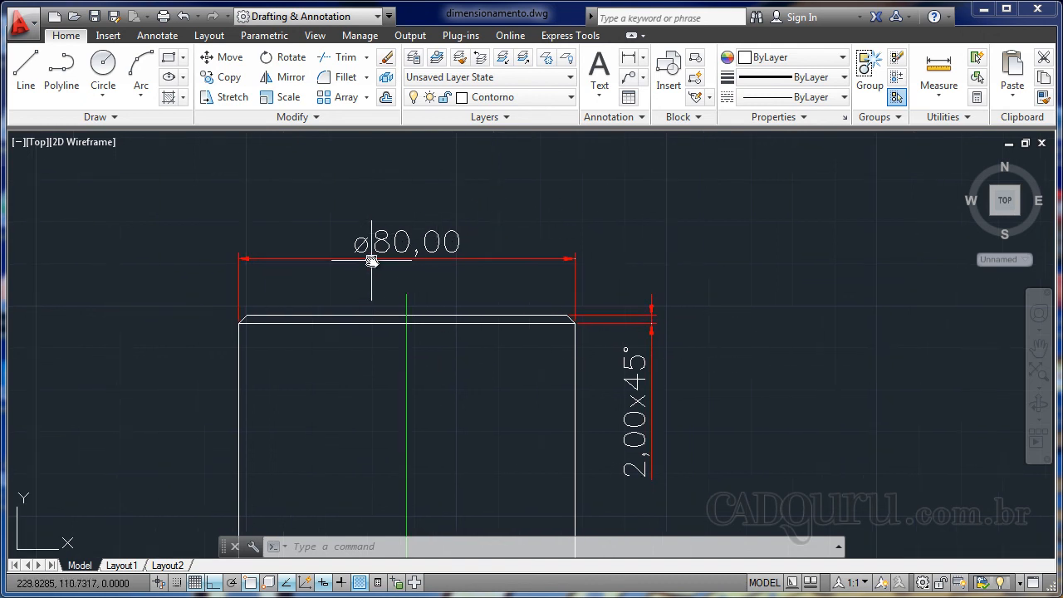
scroll(373, 256, "up", 2)
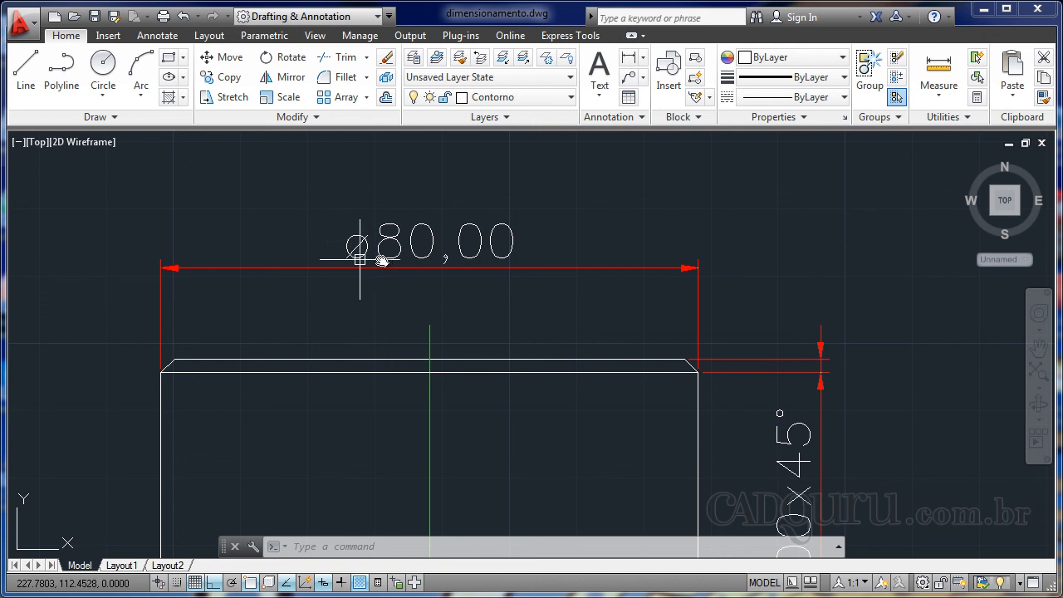
mouse_move(1012, 542)
middle_mouse_down()
mouse_move(861, 418)
mouse_move(799, 404)
middle_mouse_up()
scroll(588, 250, "up", 1)
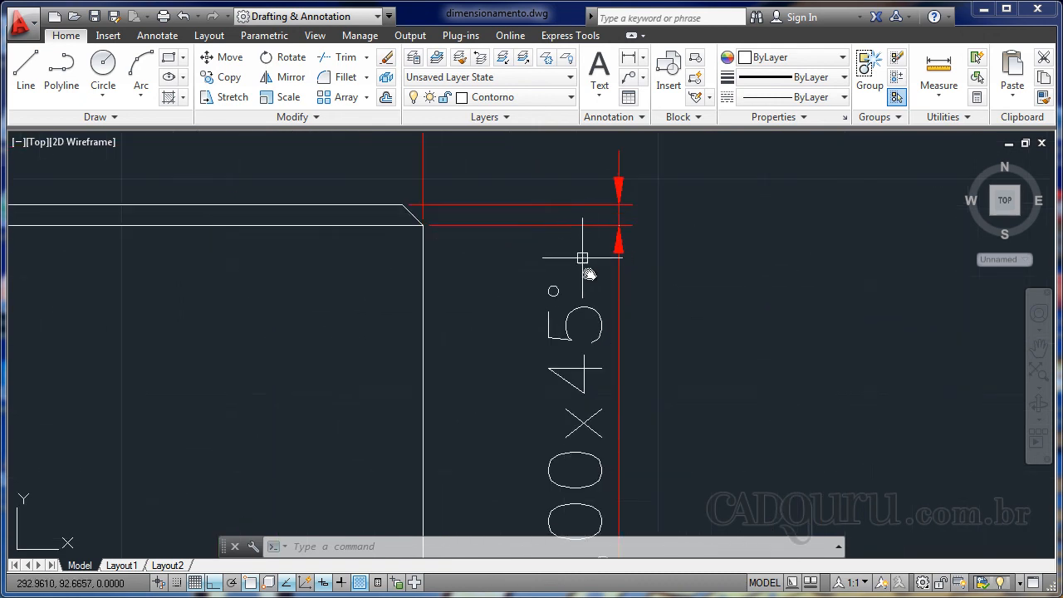
scroll(585, 277, "down", 4)
mouse_move(434, 324)
middle_mouse_down()
mouse_move(661, 274)
mouse_move(667, 258)
middle_mouse_up()
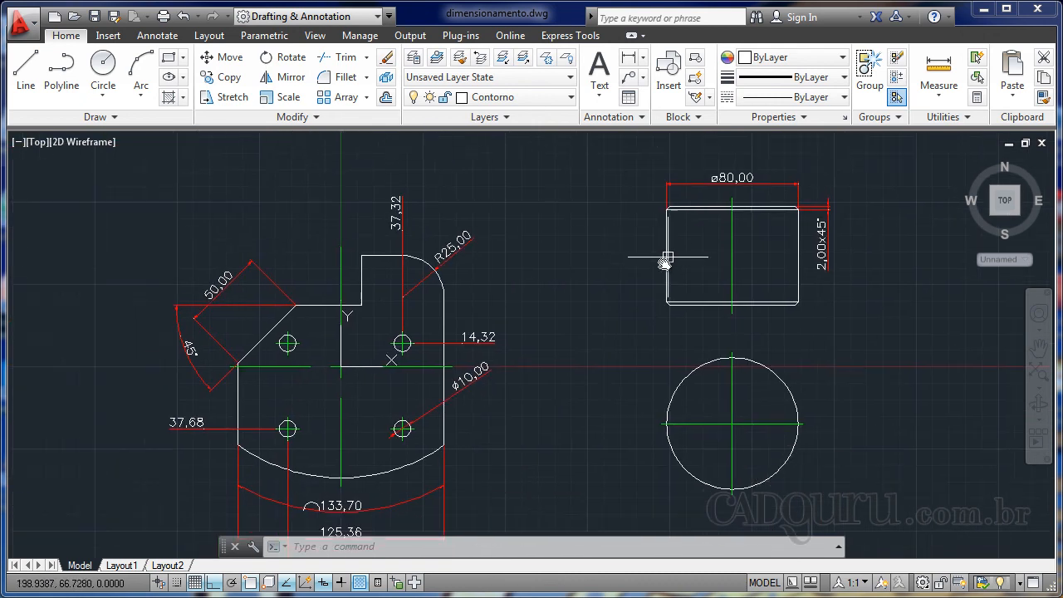
right_click(664, 263)
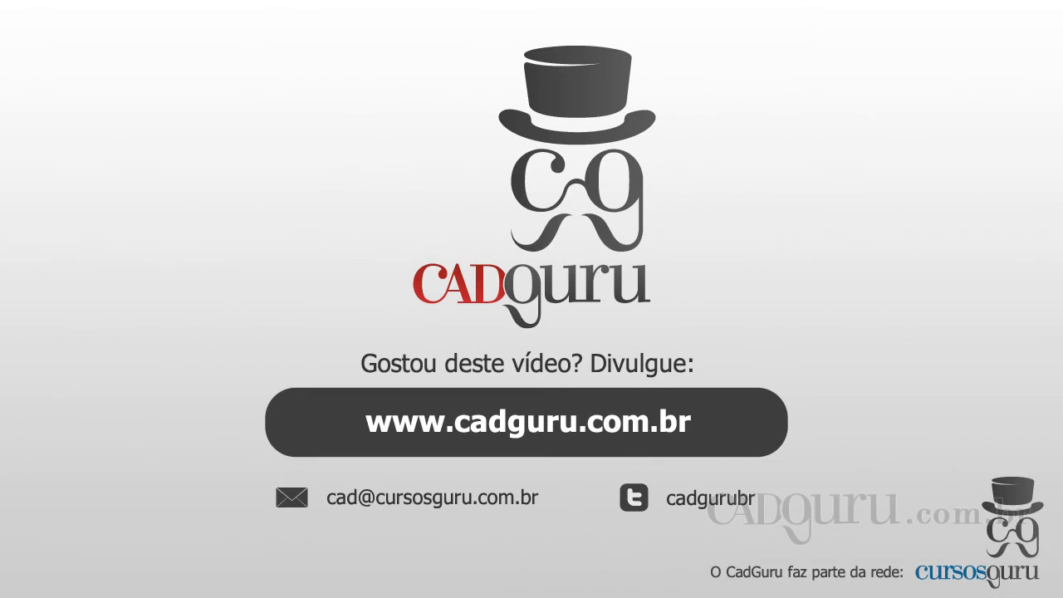